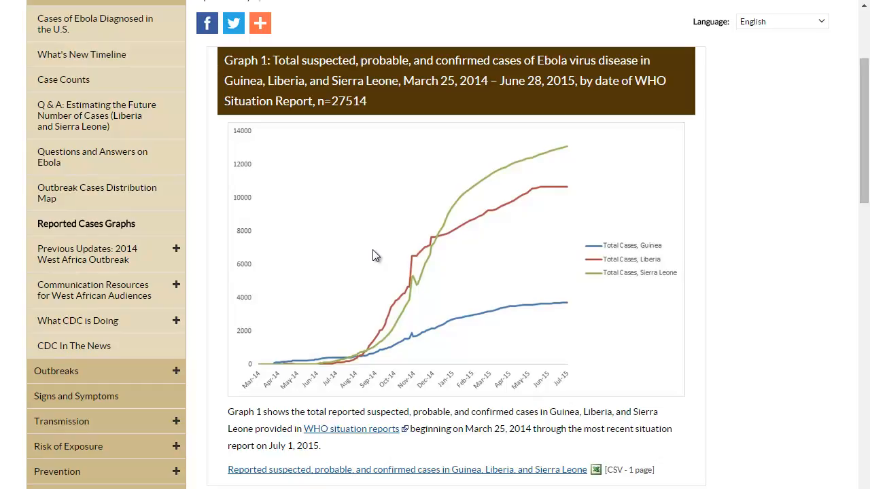
# Step: Examine the title of the Ebola cases graph for the disease, the date range and the WHO data source
pyautogui.moveTo(537, 60); pyautogui.dragTo(631, 58)
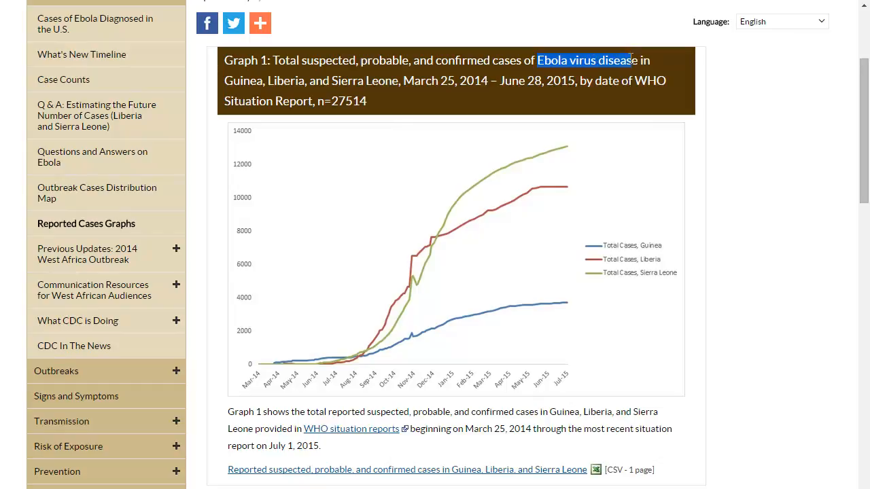
pyautogui.moveTo(412, 80); pyautogui.dragTo(573, 81)
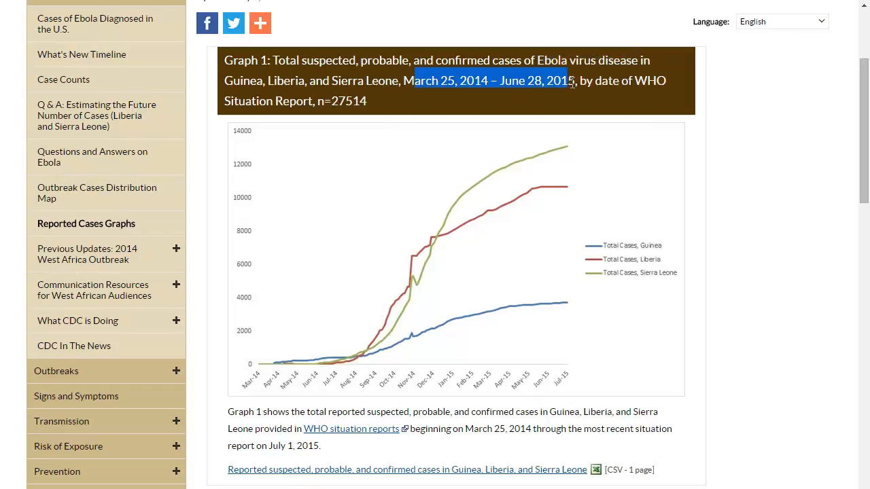
pyautogui.click(480, 100)
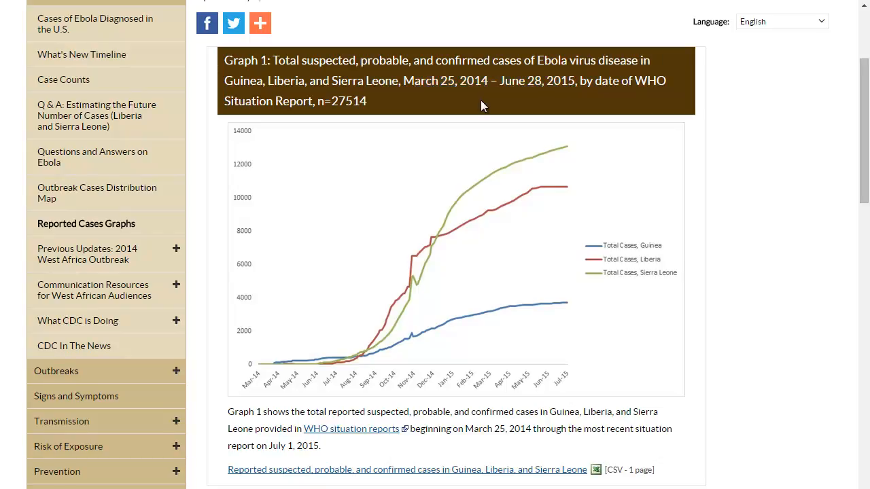
pyautogui.moveTo(634, 80); pyautogui.dragTo(671, 79)
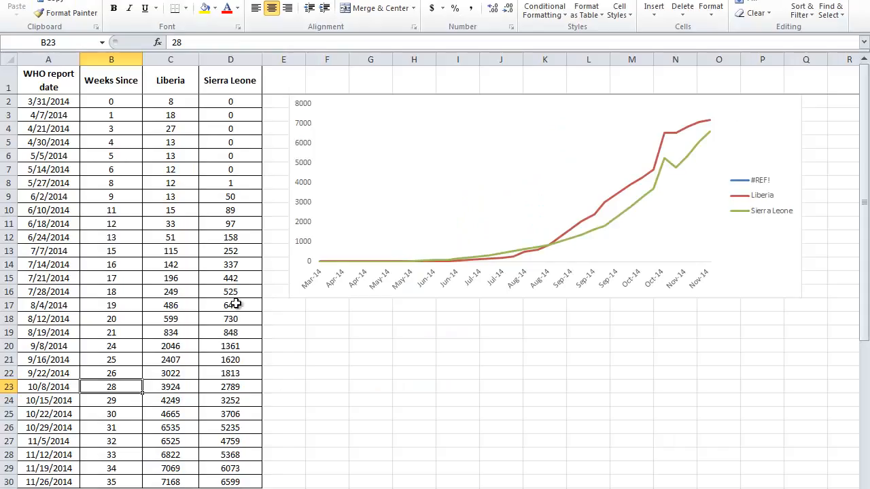
# Step: Review the worksheet's Weeks Since, Liberia and Sierra Leone columns alongside the line chart of cases
pyautogui.click(106, 80)
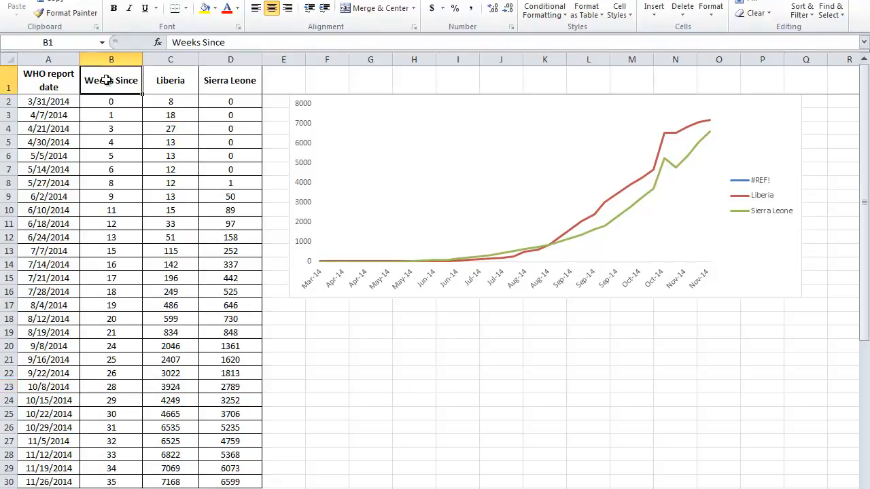
pyautogui.click(34, 104)
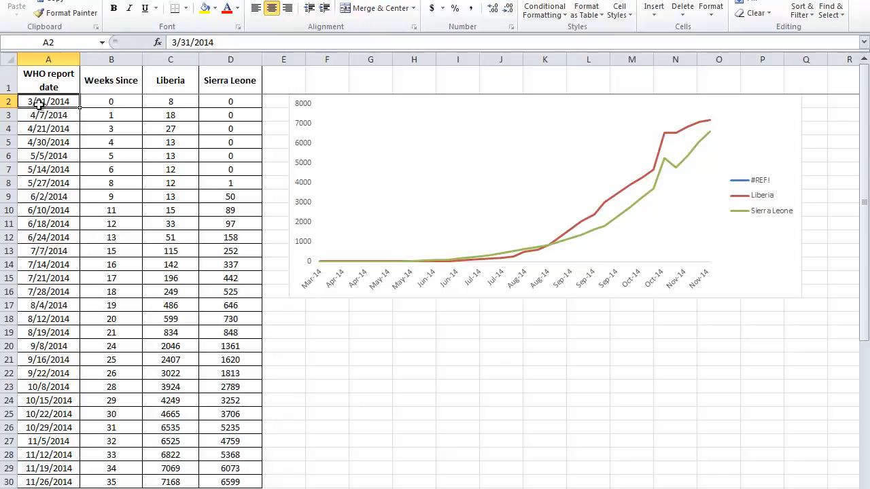
pyautogui.moveTo(121, 115); pyautogui.dragTo(101, 482)
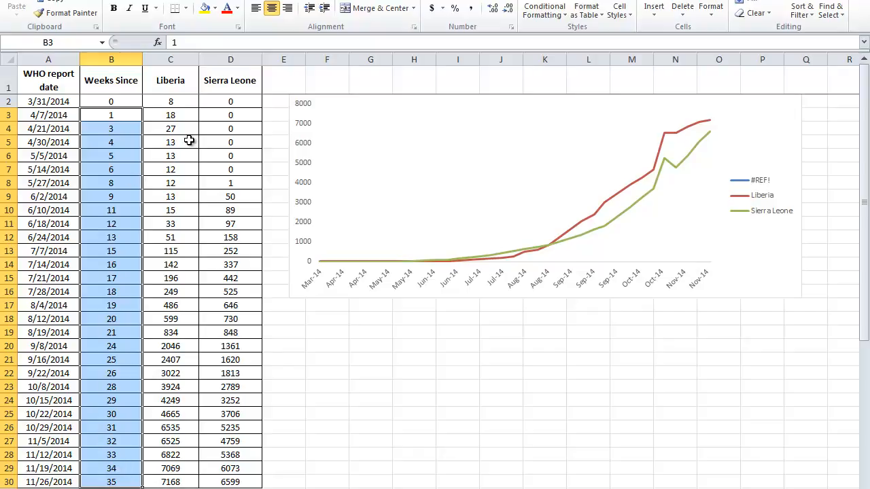
pyautogui.moveTo(174, 101); pyautogui.dragTo(173, 477)
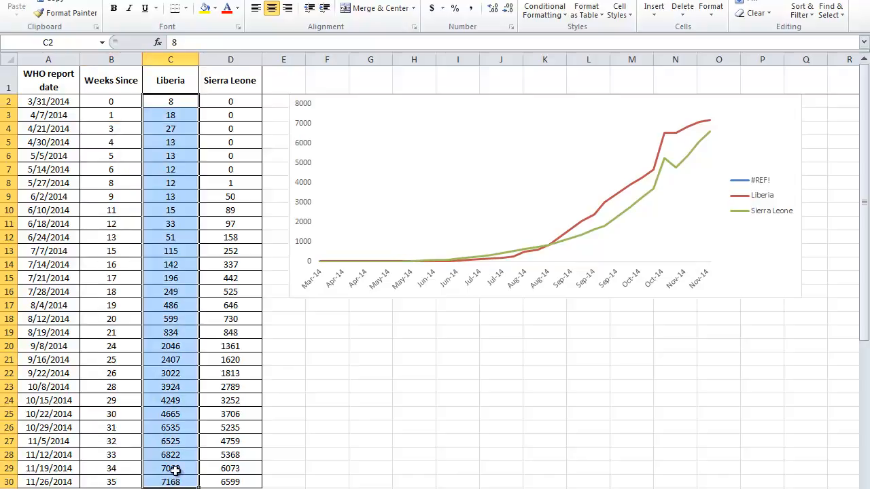
pyautogui.moveTo(230, 102); pyautogui.dragTo(231, 475)
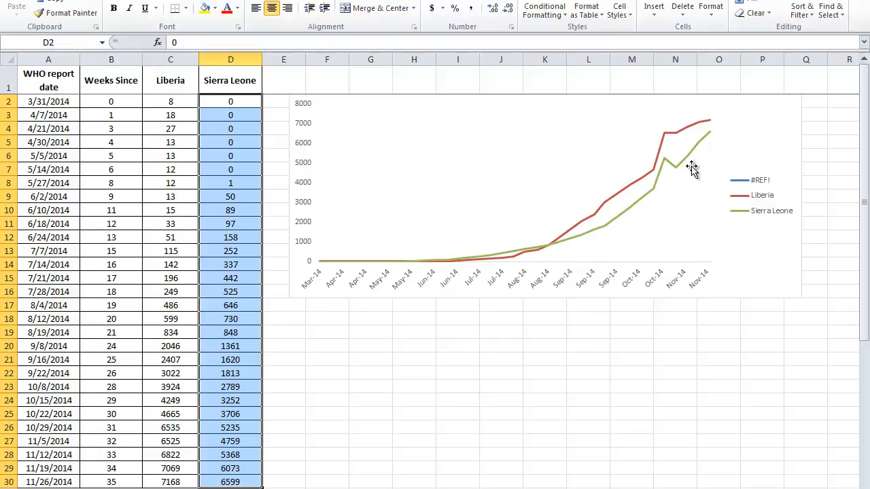
pyautogui.moveTo(712, 132)
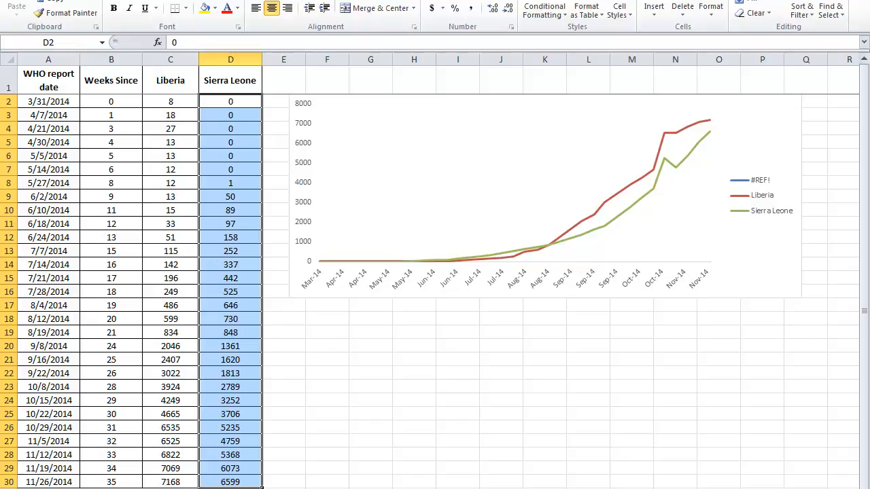
# Step: Close the worksheet, switch to StatCrunch and load graph1-cumulative-reported-cases-all.xlsx from the computer, using its first line as column names
pyautogui.hotkey('alt', 'F4')
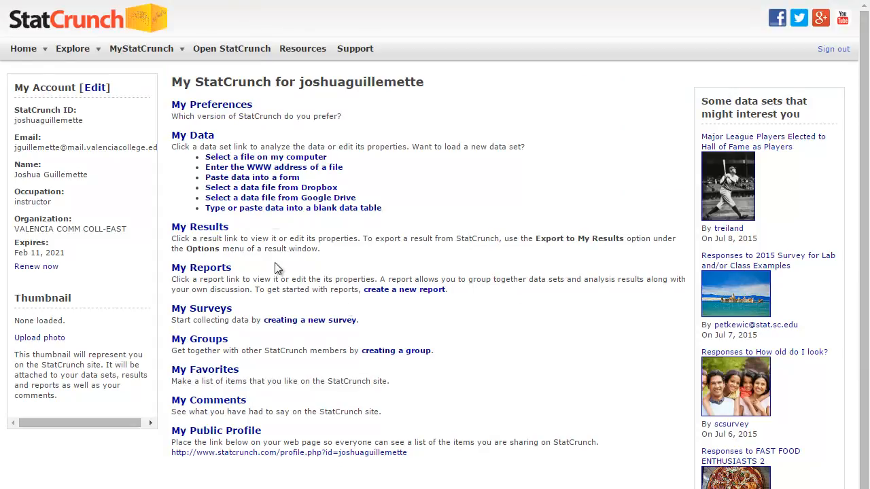
pyautogui.click(255, 167)
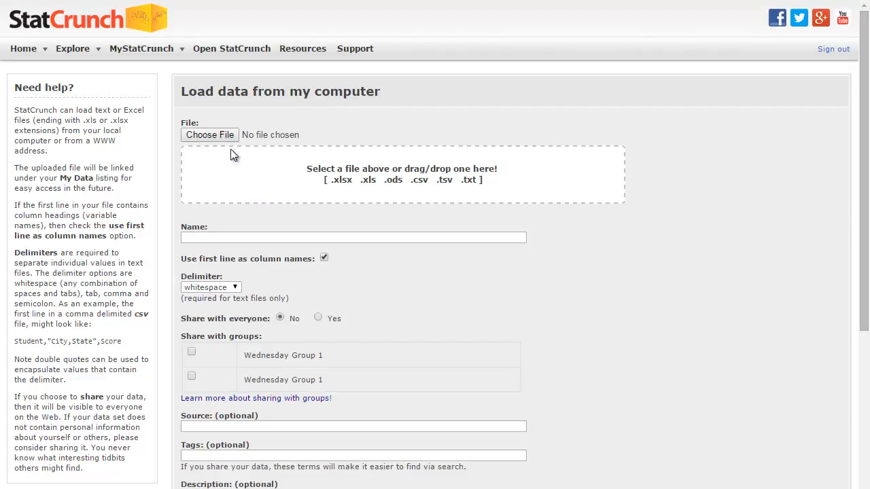
pyautogui.click(212, 138)
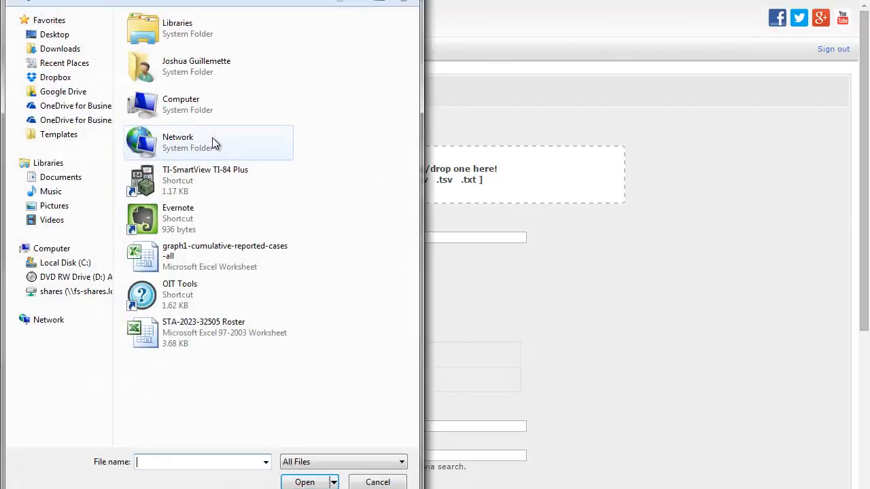
pyautogui.click(215, 252)
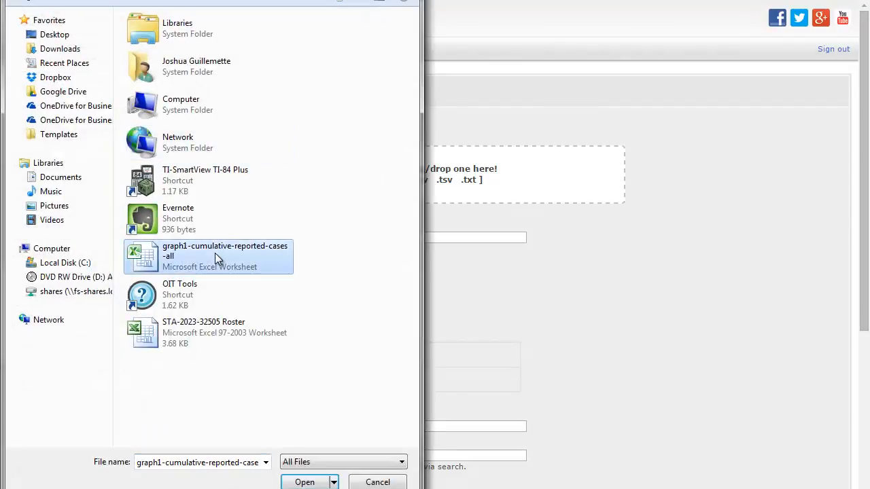
pyautogui.click(305, 481)
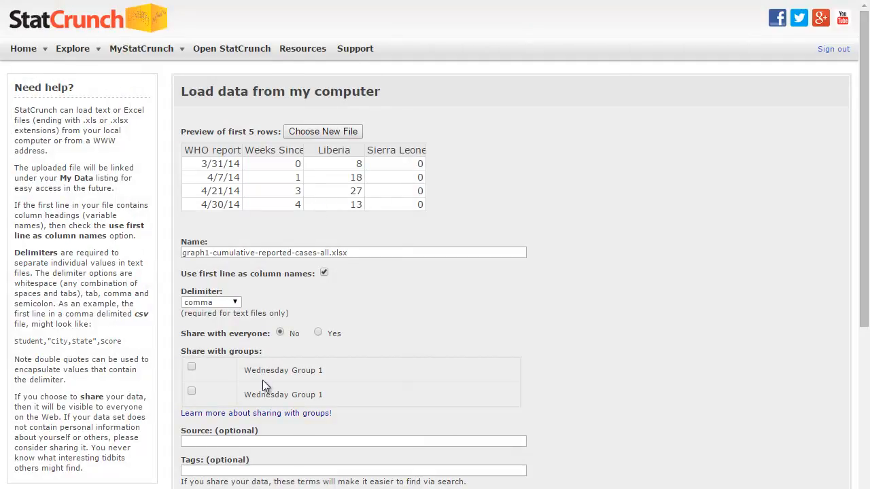
pyautogui.scroll(-4, 264, 382)
pyautogui.scroll(-4, 265, 385)
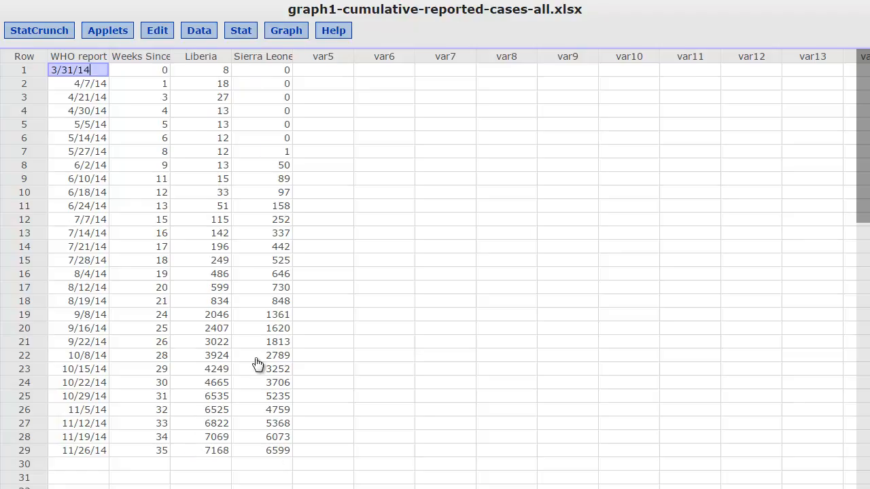
# Step: Create a scatter plot with Weeks Since as the X column and Liberia as the Y column
pyautogui.click(198, 70)
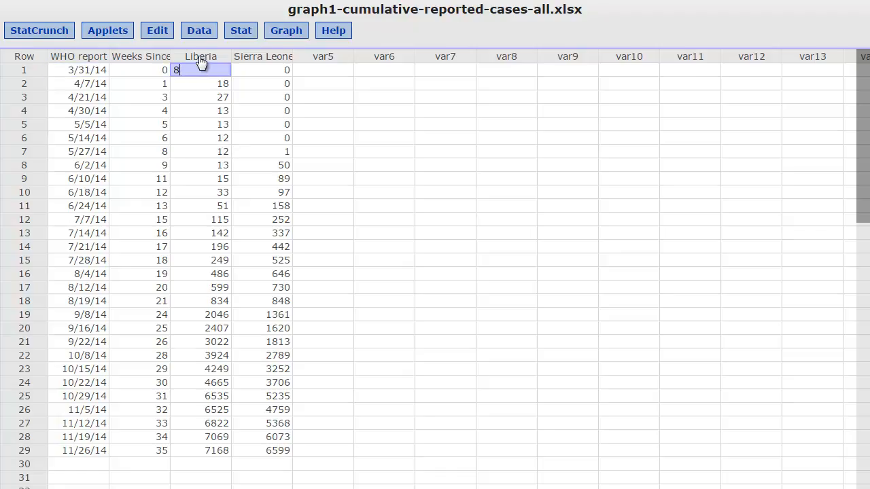
pyautogui.click(287, 33)
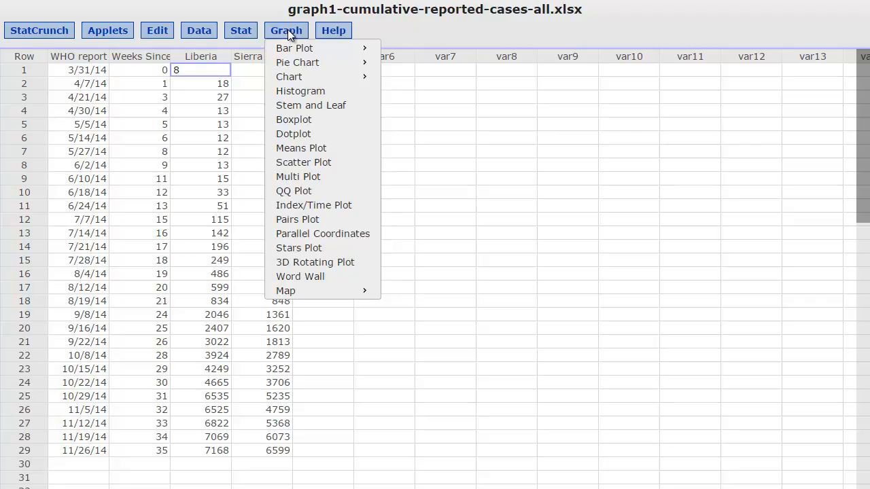
pyautogui.click(299, 163)
pyautogui.click(287, 70)
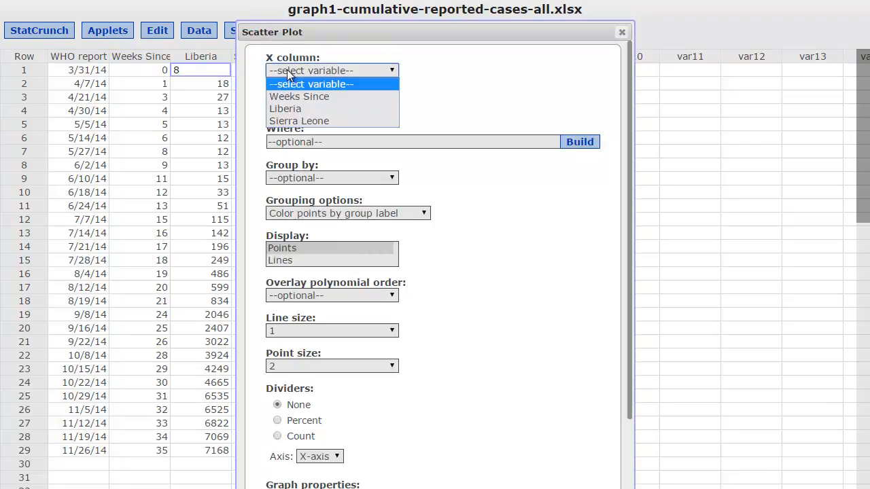
pyautogui.click(289, 99)
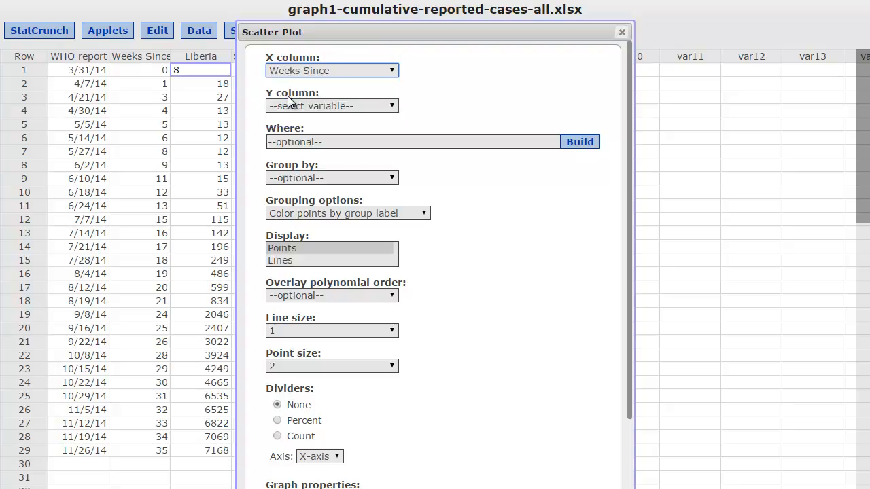
pyautogui.click(291, 106)
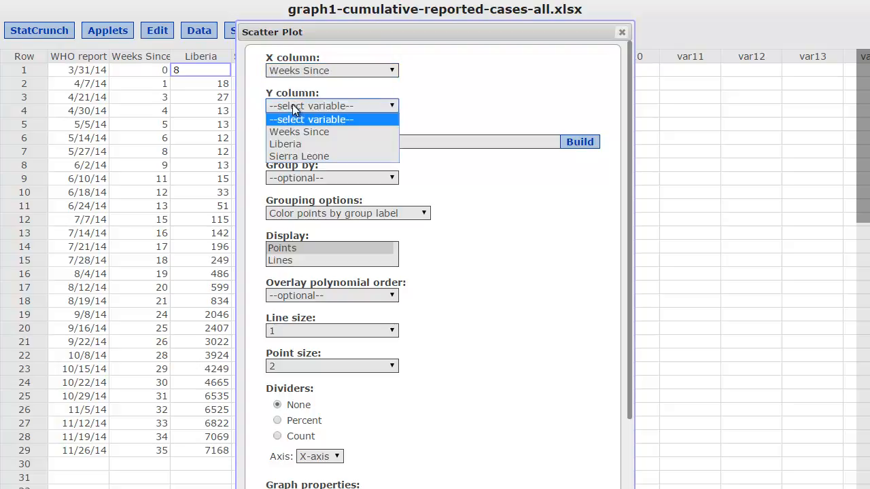
pyautogui.click(287, 145)
pyautogui.click(601, 488)
# Step: Reposition the scatter plot window to inspect the pattern of Liberia cases over the weeks, and close it
pyautogui.moveTo(608, 101); pyautogui.dragTo(517, 103)
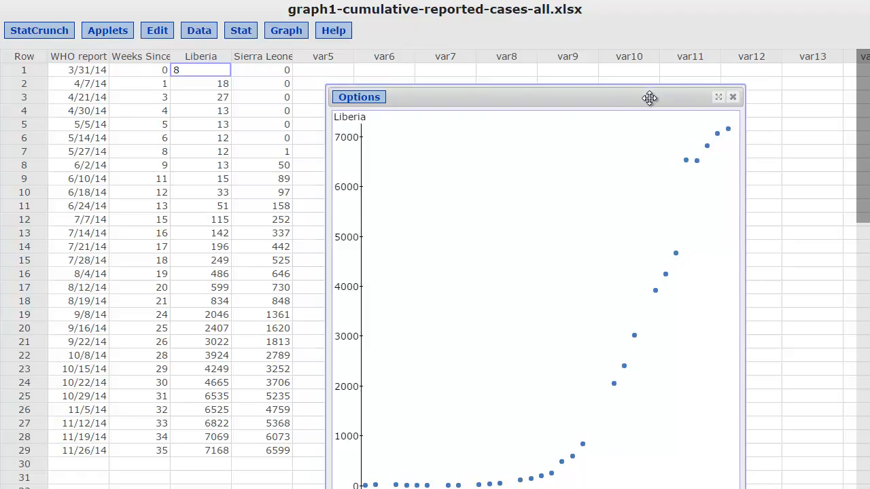
pyautogui.moveTo(649, 97); pyautogui.dragTo(631, 84)
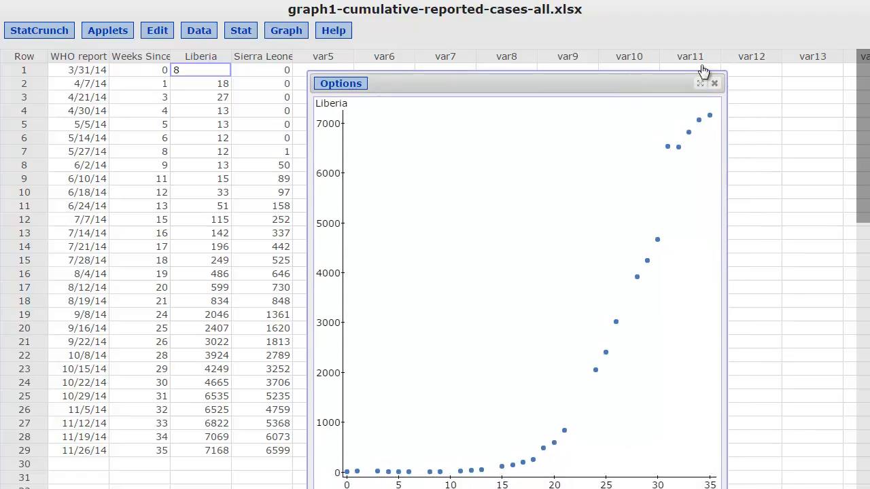
pyautogui.click(714, 84)
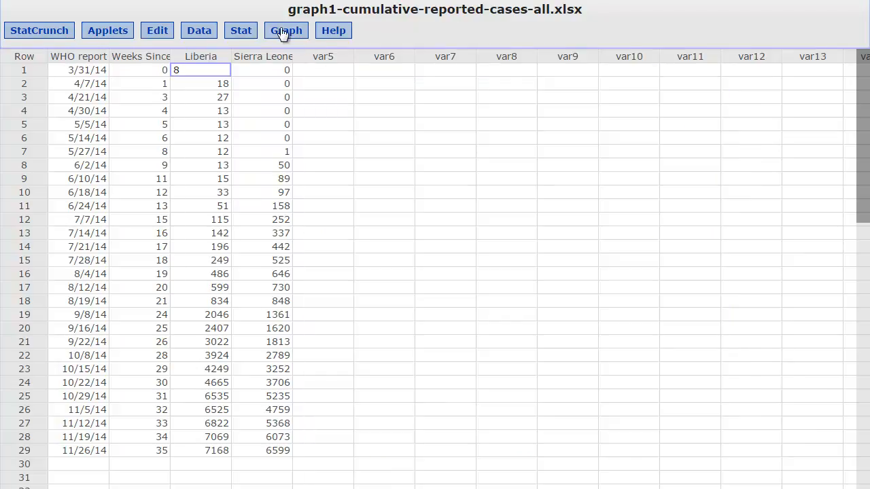
# Step: Run a simple linear regression with Weeks Since as the X variable and Liberia as the Y variable, including the fitted line plot
pyautogui.click(239, 32)
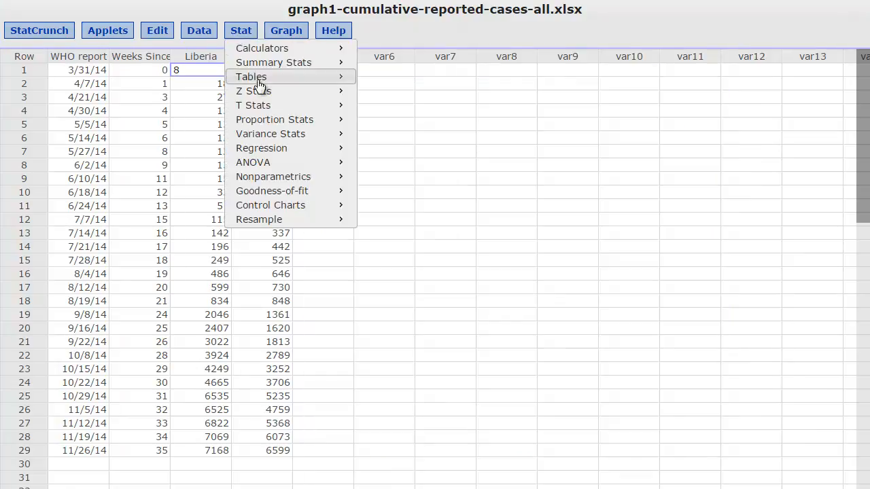
pyautogui.moveTo(263, 154)
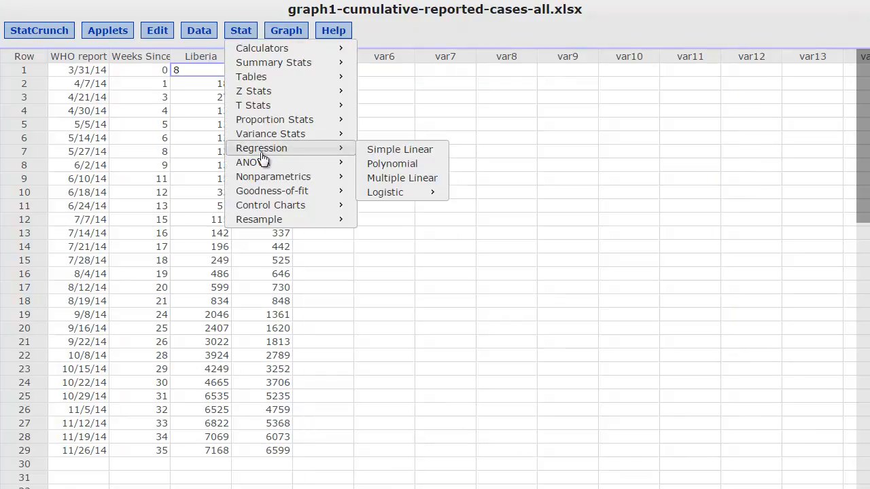
pyautogui.click(390, 151)
pyautogui.click(348, 70)
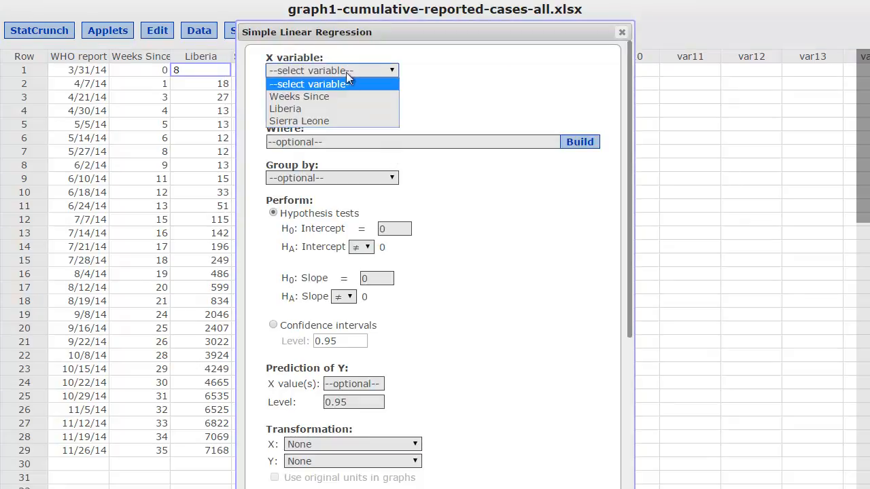
pyautogui.click(335, 95)
pyautogui.click(337, 105)
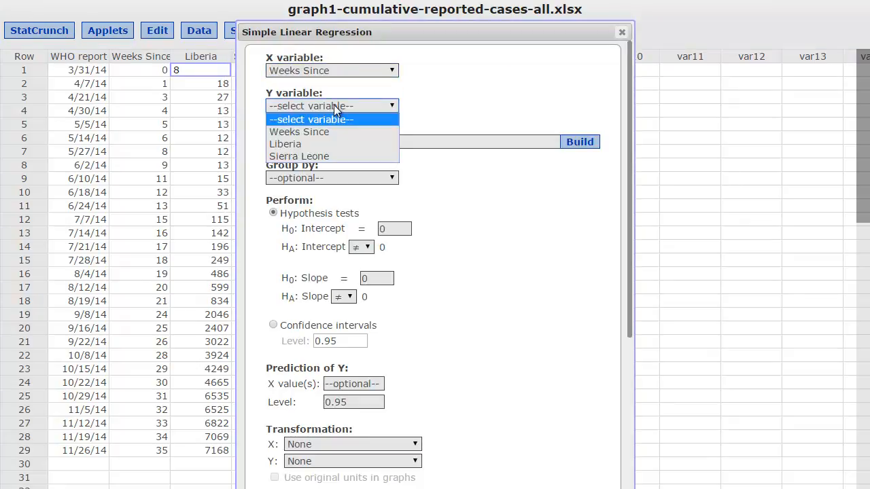
pyautogui.click(322, 147)
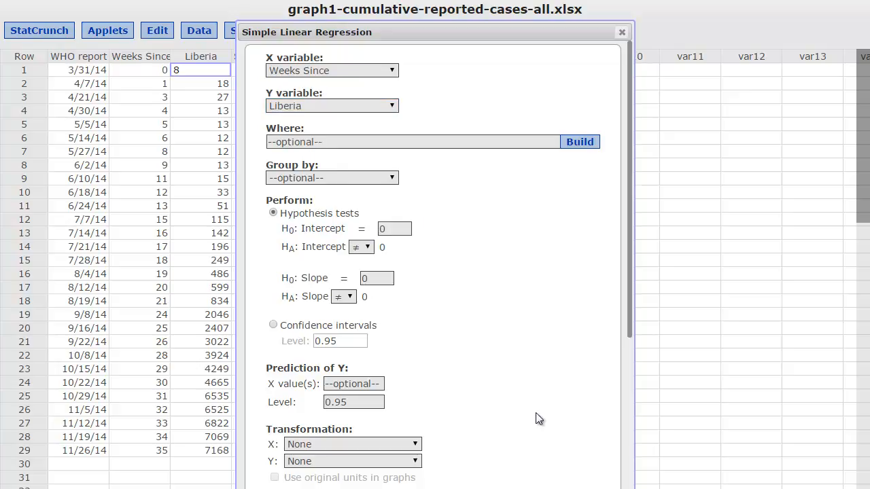
pyautogui.scroll(-2, 526, 382)
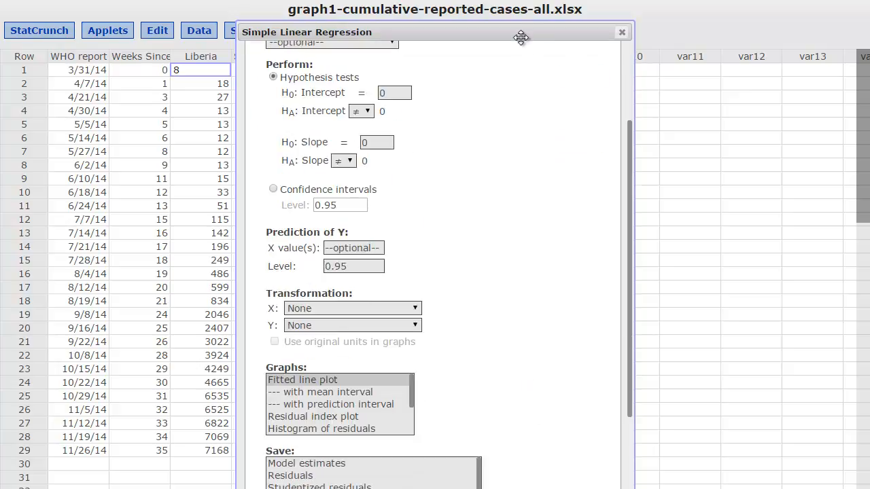
pyautogui.moveTo(522, 40); pyautogui.dragTo(523, 20)
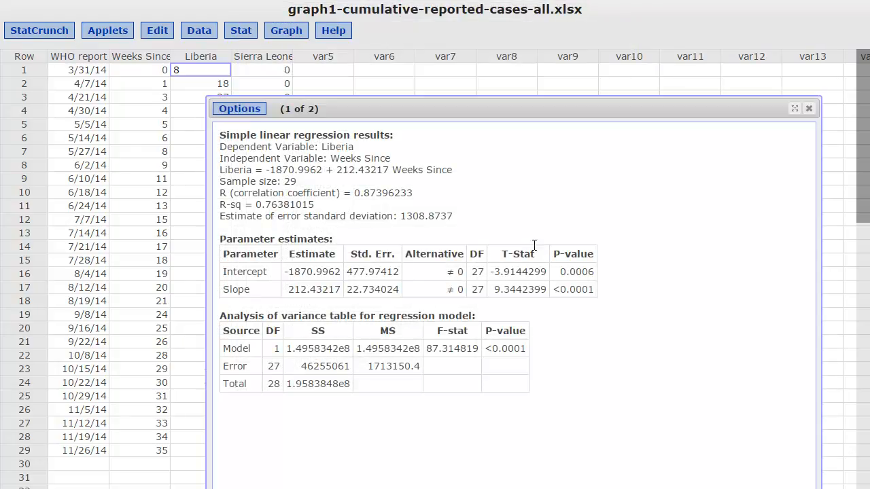
# Step: Examine the correlation coefficient and R-squared in the regression results, and view the fitted line plot on the second page
pyautogui.moveTo(534, 108); pyautogui.dragTo(524, 35)
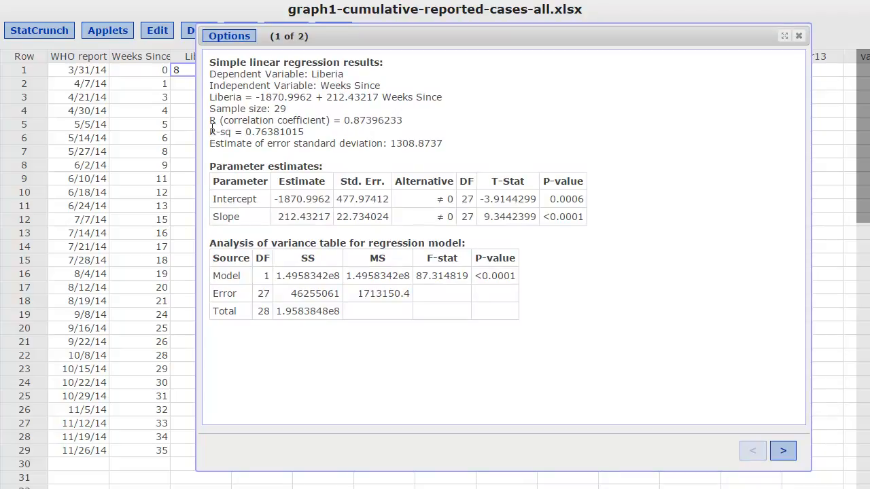
pyautogui.moveTo(217, 120); pyautogui.dragTo(412, 117)
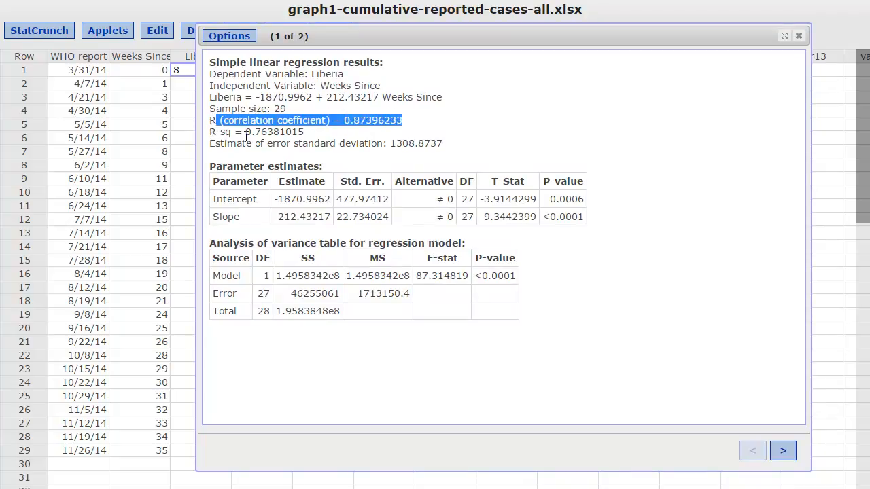
pyautogui.moveTo(210, 133)
pyautogui.mouseDown()
pyautogui.moveTo(318, 127)
pyautogui.moveTo(211, 133)
pyautogui.mouseUp()
pyautogui.click(308, 132)
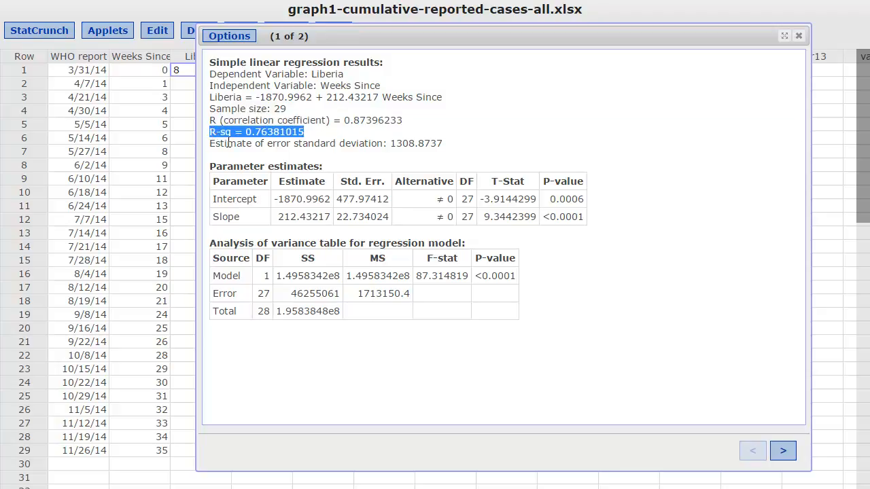
pyautogui.click(783, 451)
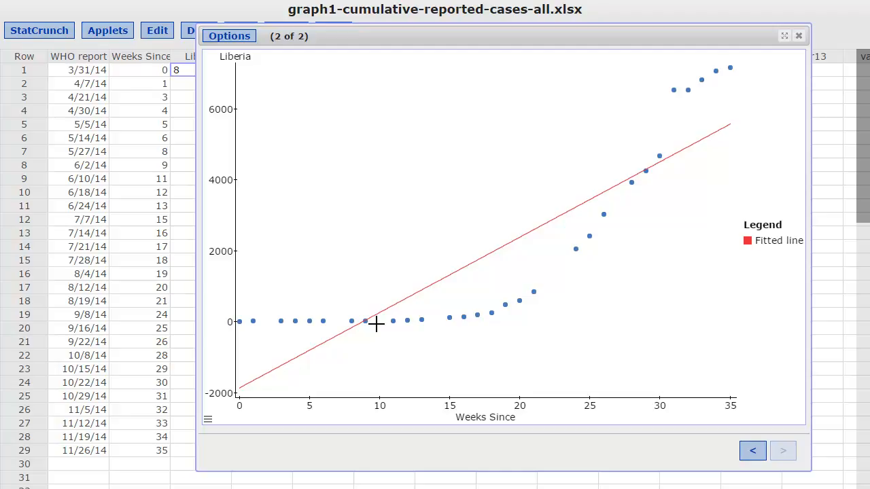
# Step: Review the correlation coefficient and R-squared on the first page of the regression results, and close the results window
pyautogui.click(753, 451)
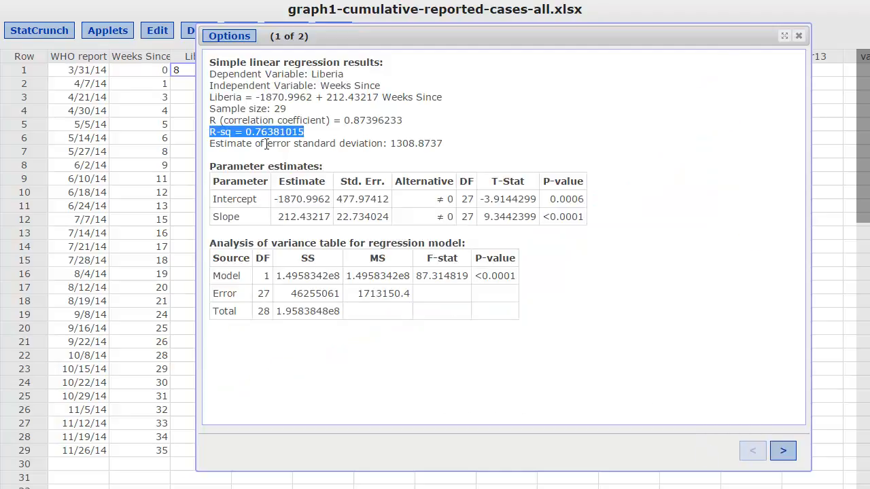
pyautogui.moveTo(210, 120); pyautogui.dragTo(373, 119)
pyautogui.moveTo(210, 131); pyautogui.dragTo(272, 131)
pyautogui.click(316, 125)
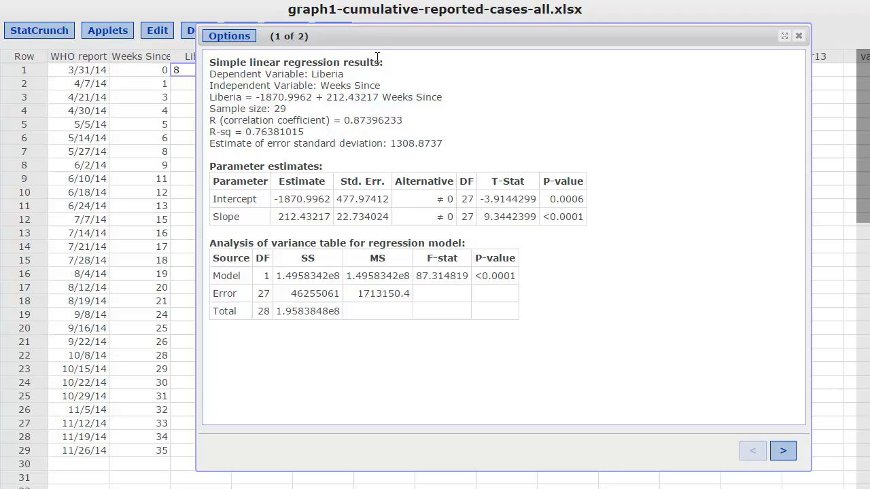
pyautogui.moveTo(394, 37); pyautogui.dragTo(382, 95)
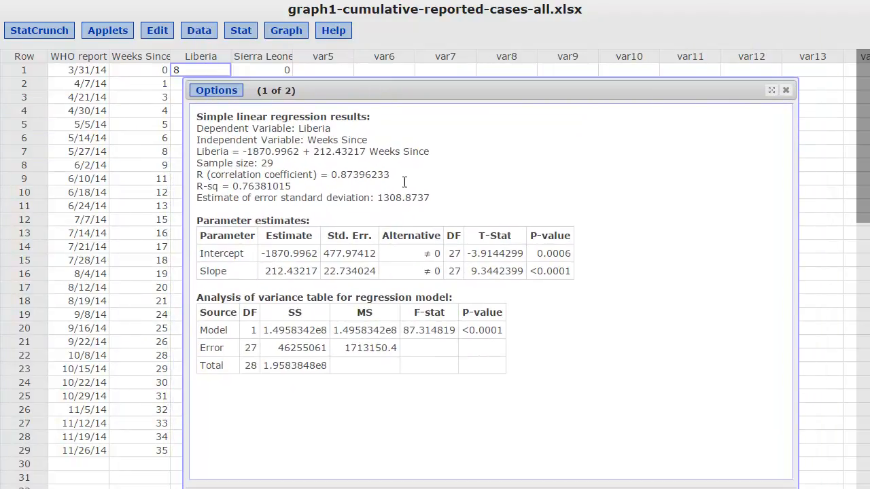
pyautogui.click(786, 91)
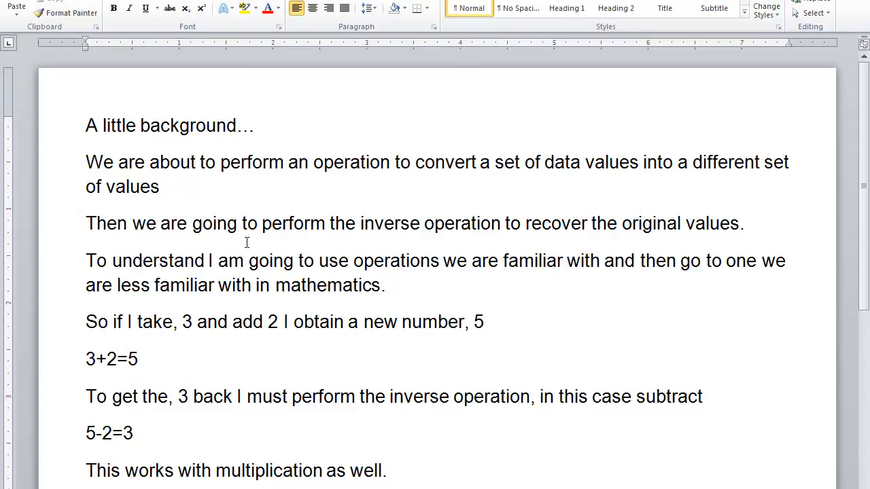
# Step: In the Word background document, read the heading and the sentences on converting data values and recovering them with the inverse operation
pyautogui.moveTo(82, 128); pyautogui.dragTo(250, 132)
pyautogui.click(215, 162)
pyautogui.moveTo(86, 162); pyautogui.dragTo(800, 163)
pyautogui.moveTo(86, 186); pyautogui.dragTo(183, 195)
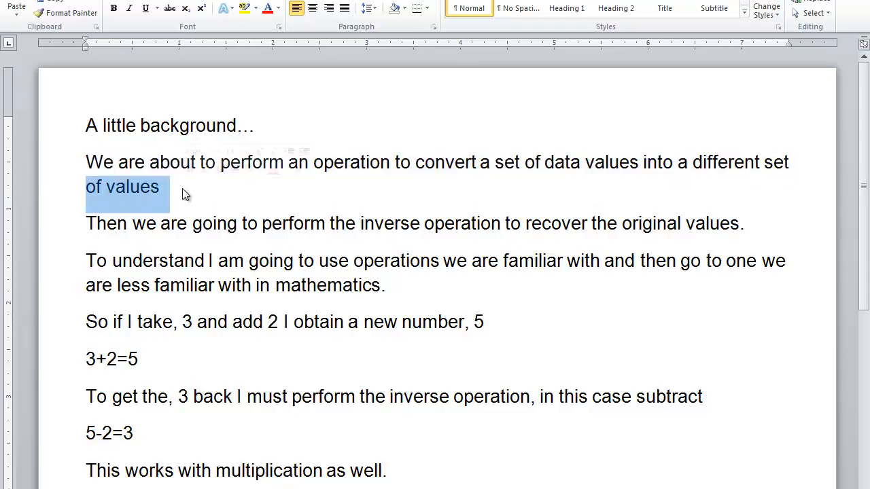
pyautogui.click(182, 194)
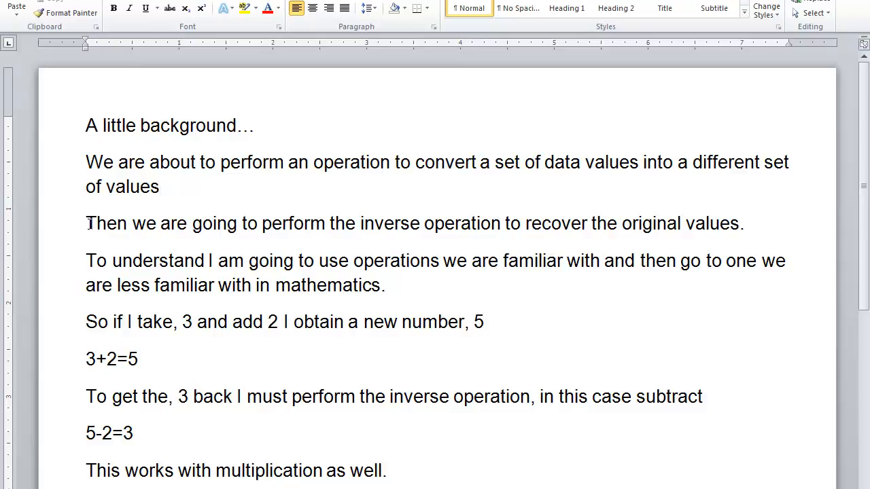
pyautogui.moveTo(89, 223); pyautogui.dragTo(747, 227)
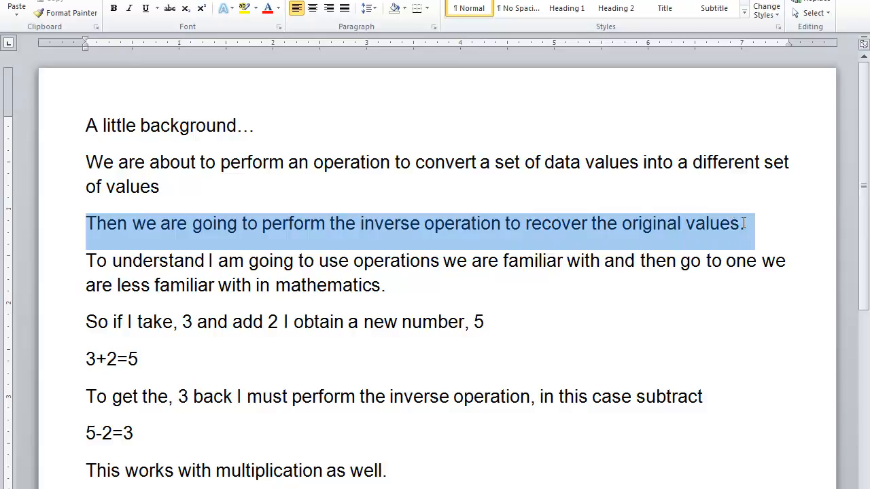
pyautogui.click(426, 225)
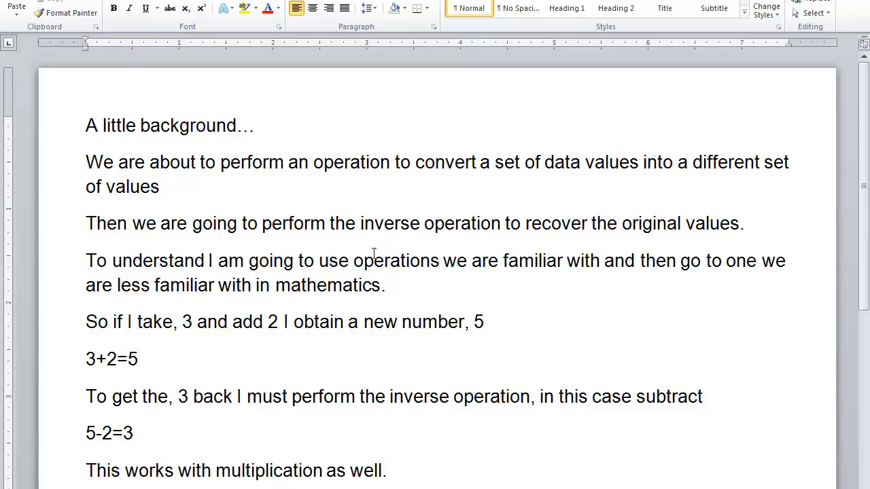
# Step: Highlight and read the two-line paragraph on going from familiar operations to a less familiar one
pyautogui.moveTo(89, 260); pyautogui.dragTo(780, 262)
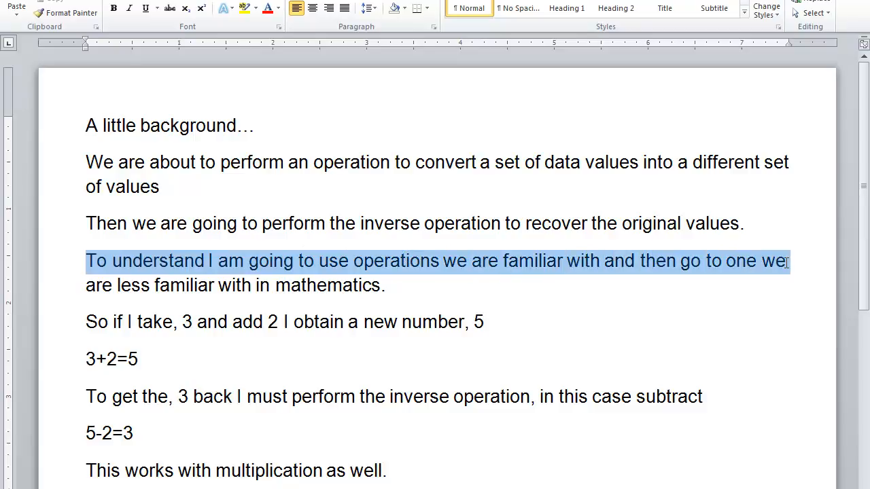
pyautogui.moveTo(89, 286); pyautogui.dragTo(384, 299)
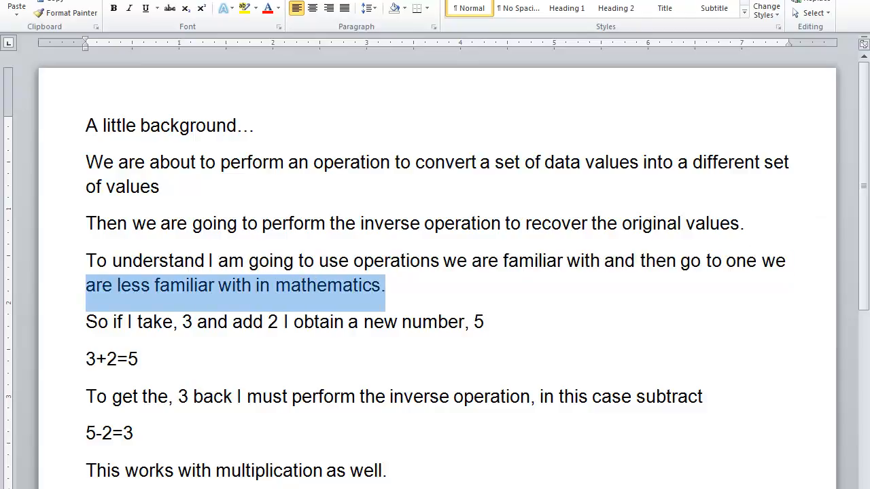
pyautogui.click(384, 299)
pyautogui.moveTo(87, 285); pyautogui.dragTo(382, 284)
pyautogui.click(392, 287)
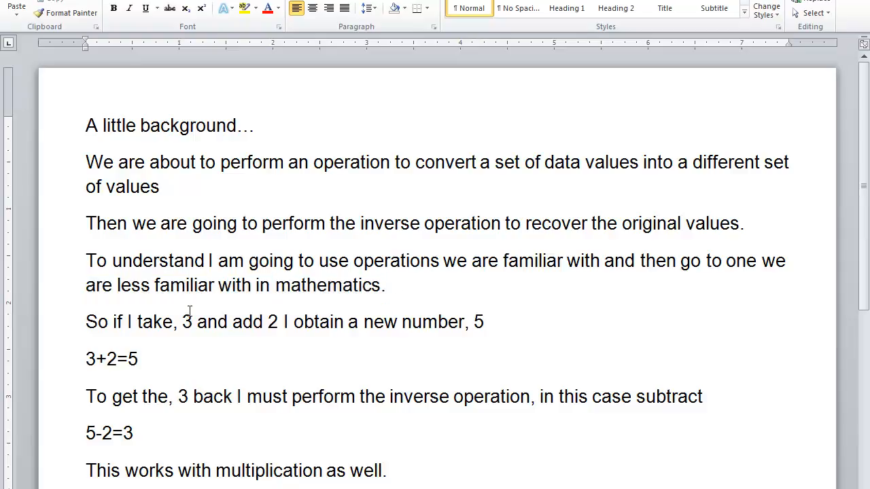
# Step: Examine the addition example 3+2=5 and its inverse 5-2=3, relating them to the phrase on recovering the original values
pyautogui.moveTo(87, 322); pyautogui.dragTo(483, 325)
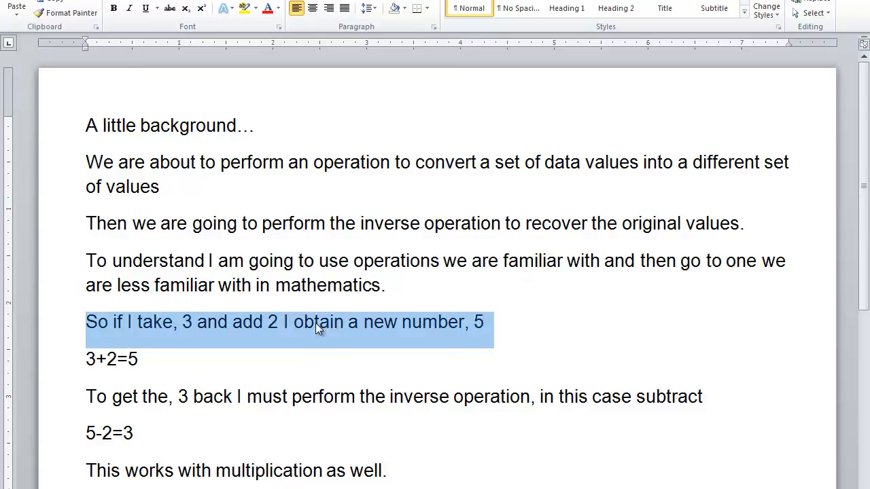
pyautogui.click(183, 324)
pyautogui.moveTo(184, 323); pyautogui.dragTo(493, 324)
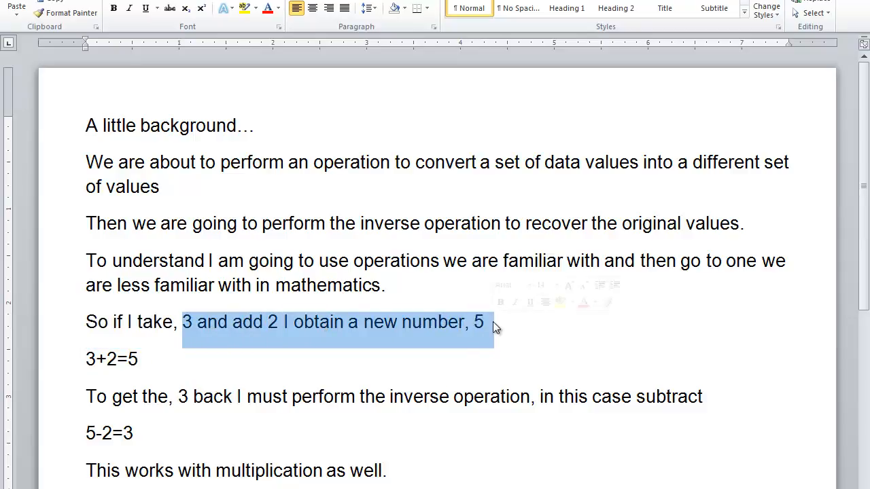
pyautogui.moveTo(83, 358); pyautogui.dragTo(137, 358)
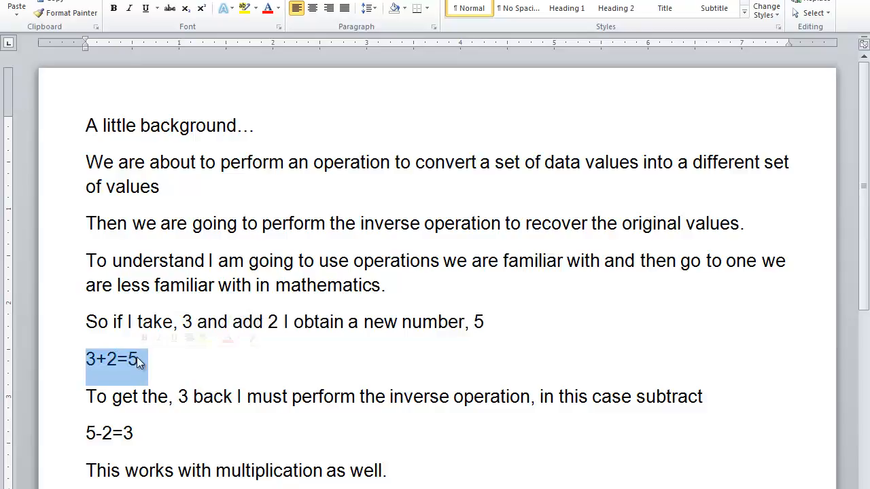
pyautogui.moveTo(84, 396); pyautogui.dragTo(694, 411)
pyautogui.moveTo(86, 434); pyautogui.dragTo(132, 438)
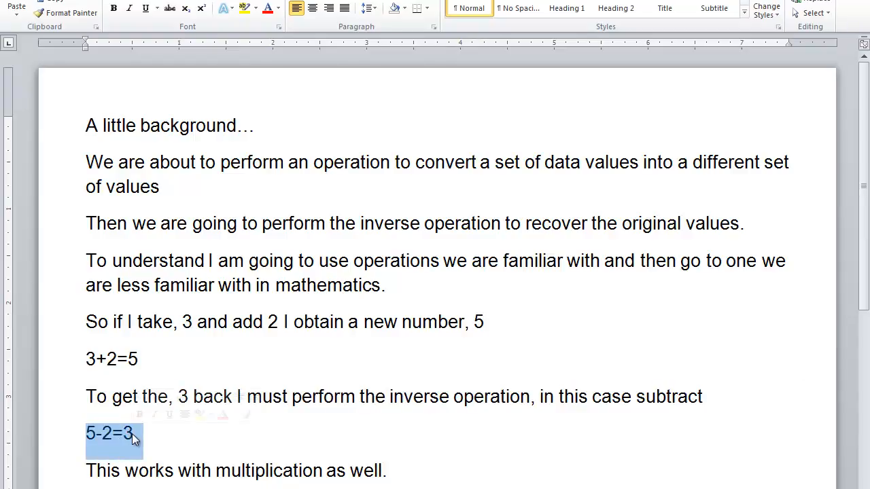
pyautogui.moveTo(866, 186); pyautogui.dragTo(865, 243)
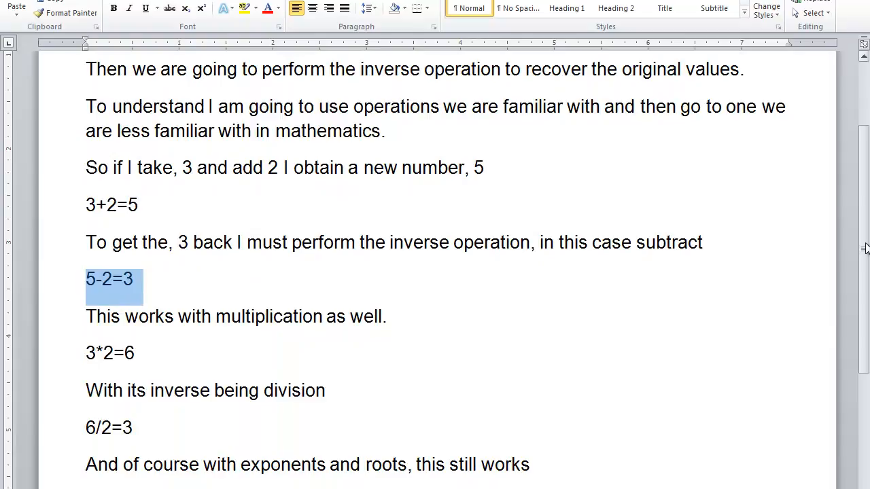
pyautogui.moveTo(361, 68); pyautogui.dragTo(720, 72)
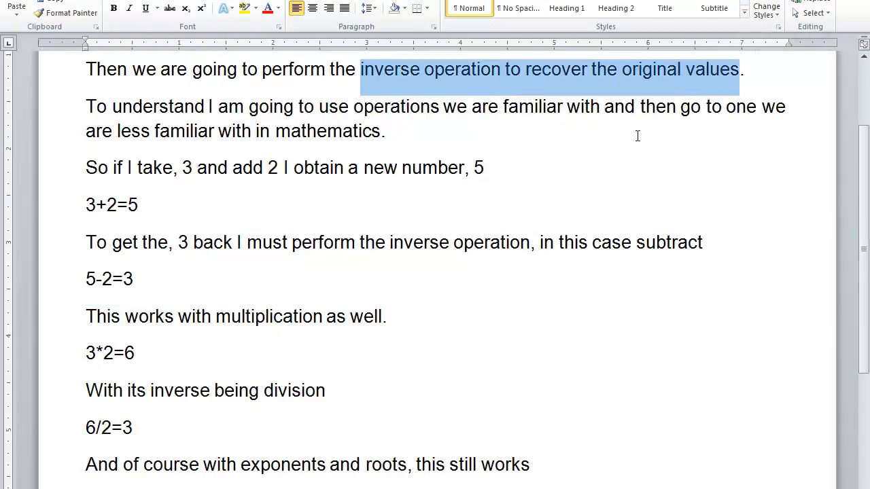
pyautogui.click(266, 274)
# Step: Examine the multiplication example 3*2=6 and its inverse division 6/2=3
pyautogui.moveTo(81, 317); pyautogui.dragTo(390, 318)
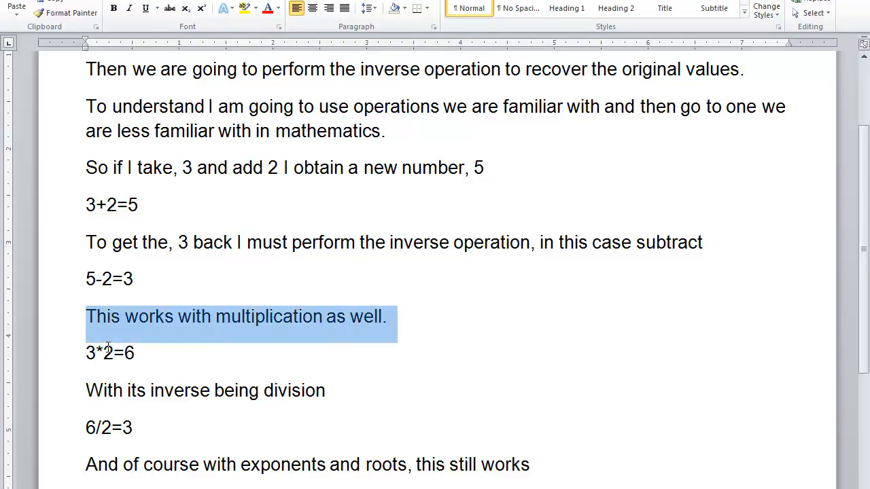
pyautogui.moveTo(88, 353); pyautogui.dragTo(136, 351)
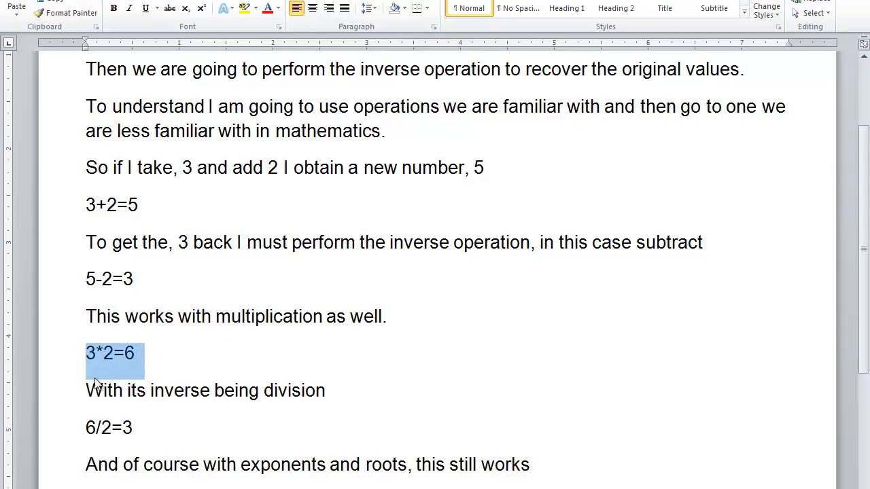
pyautogui.moveTo(91, 386); pyautogui.dragTo(308, 390)
pyautogui.moveTo(86, 426); pyautogui.dragTo(140, 428)
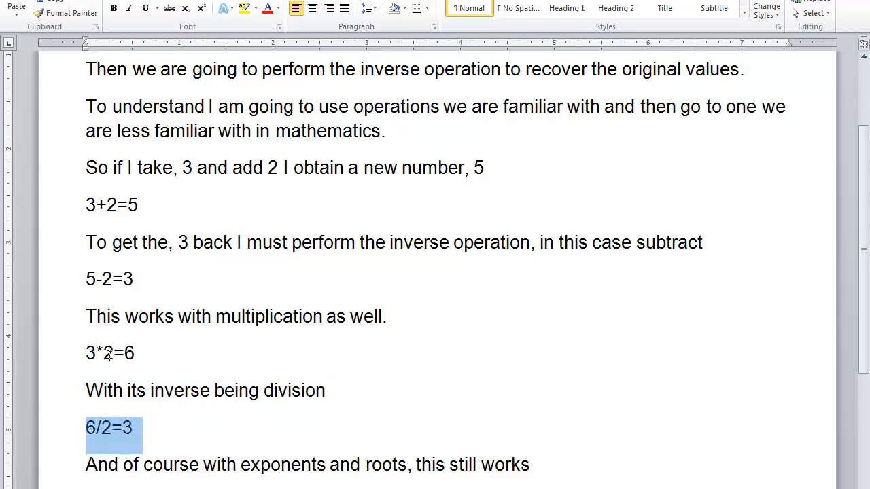
pyautogui.click(104, 427)
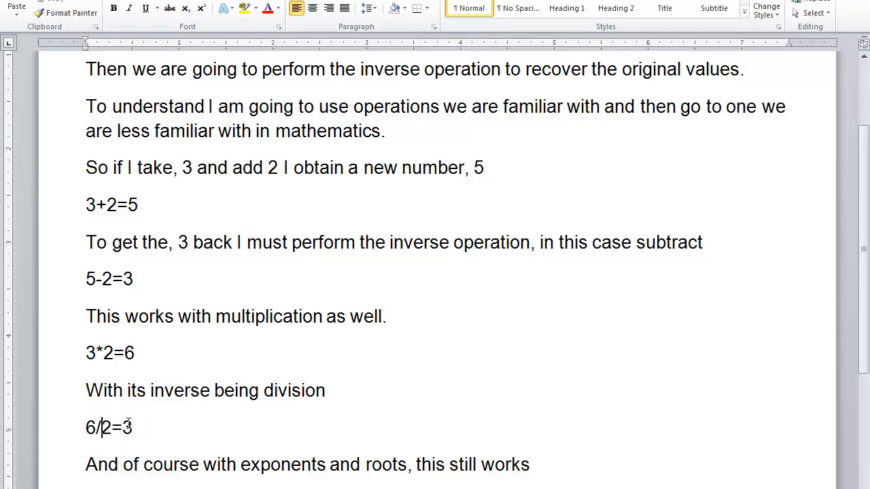
# Step: Examine the exponent example 3^2 = 9 and its inverse root √(9) = 3
pyautogui.scroll(-1, 864, 185)
pyautogui.scroll(-3, 864, 185)
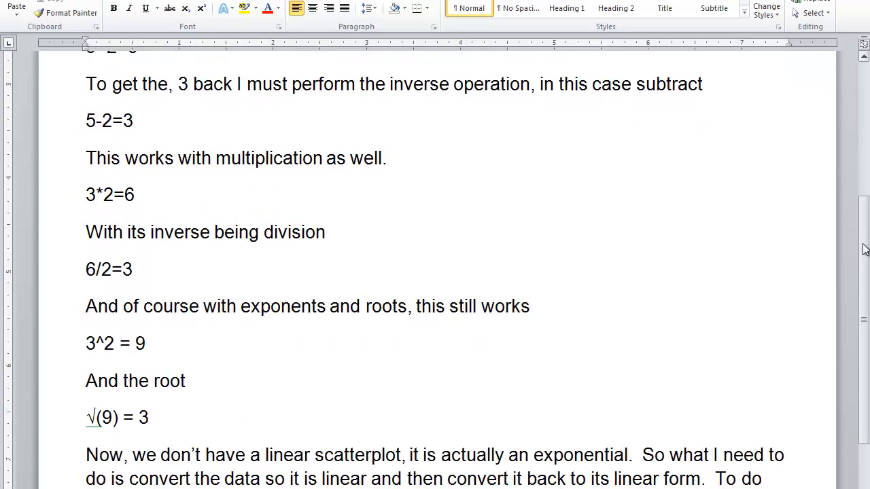
pyautogui.moveTo(82, 214); pyautogui.dragTo(533, 214)
pyautogui.moveTo(87, 252); pyautogui.dragTo(143, 251)
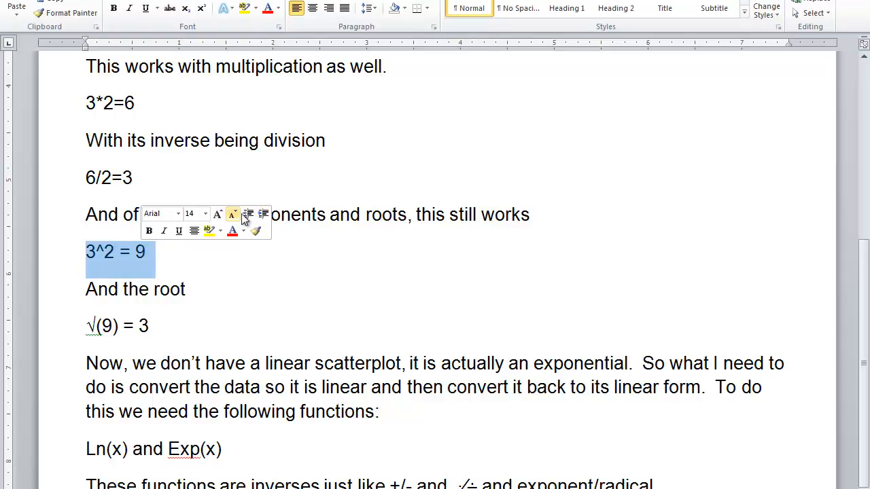
pyautogui.click(254, 178)
pyautogui.moveTo(242, 214); pyautogui.dragTo(407, 215)
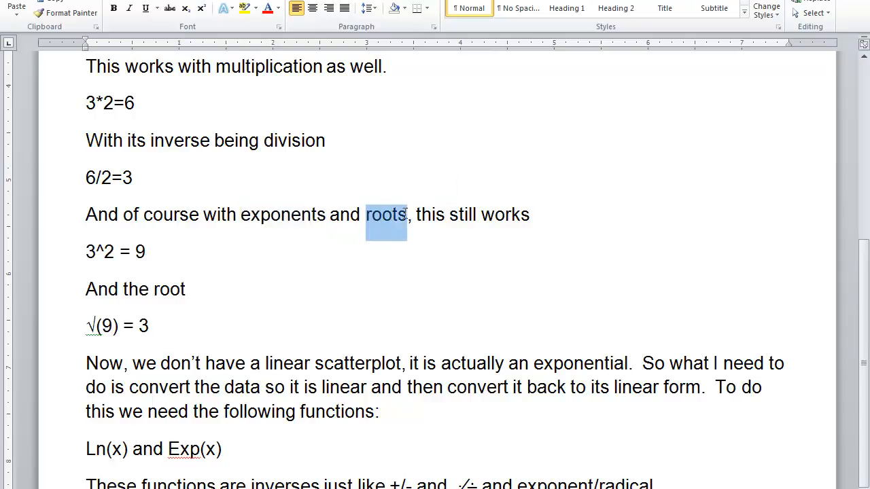
pyautogui.moveTo(92, 289); pyautogui.dragTo(182, 288)
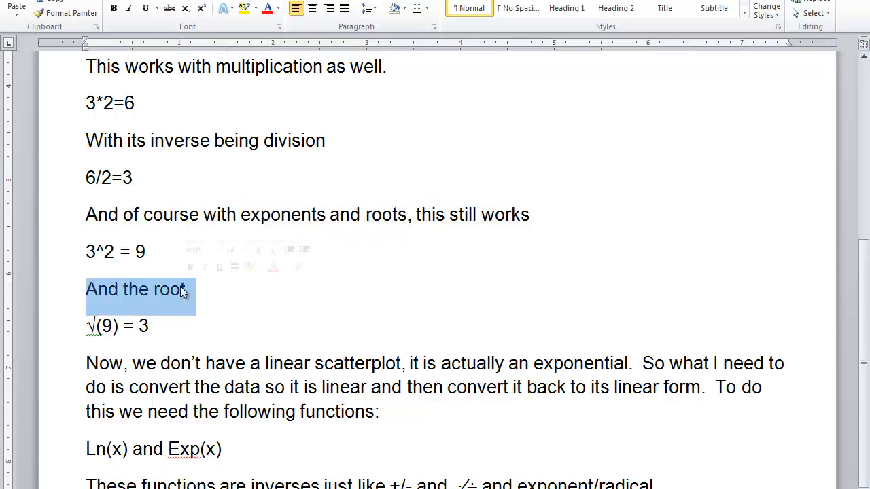
pyautogui.moveTo(88, 325); pyautogui.dragTo(153, 326)
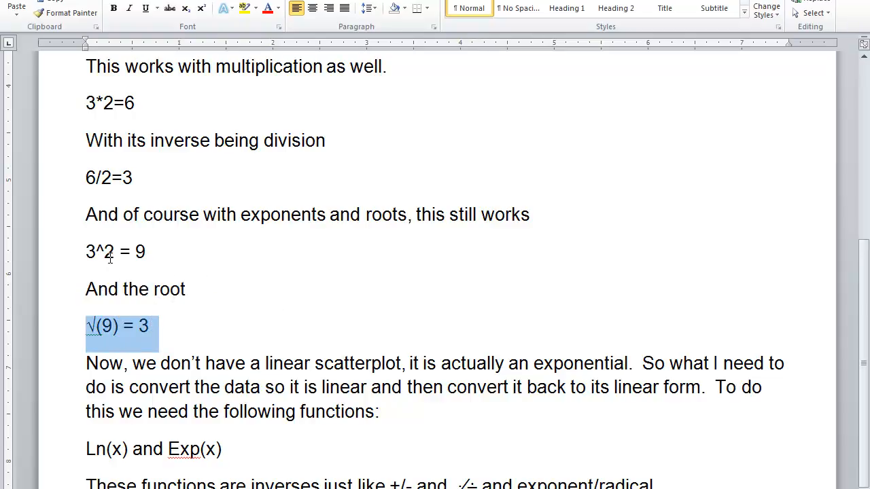
pyautogui.click(187, 313)
# Step: Read the paragraph on converting the exponential scatterplot data to linear form, and highlight the Ln(x) function needed for it
pyautogui.moveTo(866, 261); pyautogui.dragTo(865, 313)
pyautogui.moveTo(87, 258); pyautogui.dragTo(791, 261)
pyautogui.moveTo(93, 284); pyautogui.dragTo(685, 285)
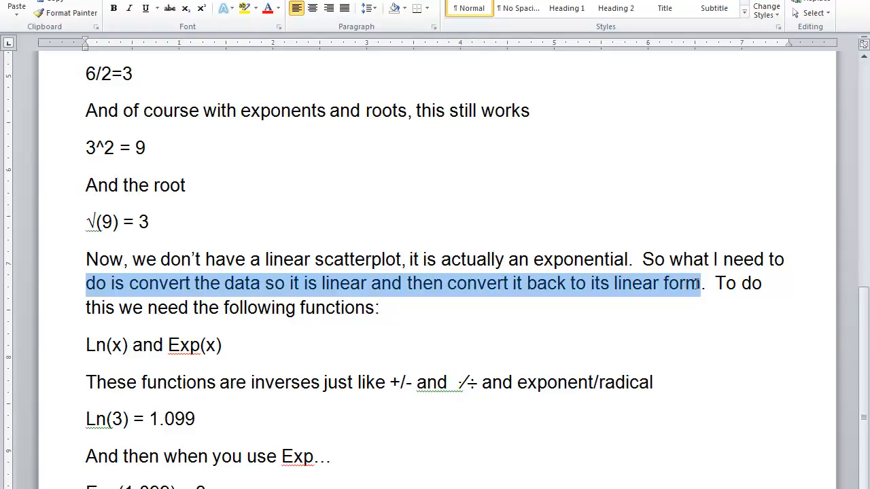
pyautogui.click(692, 283)
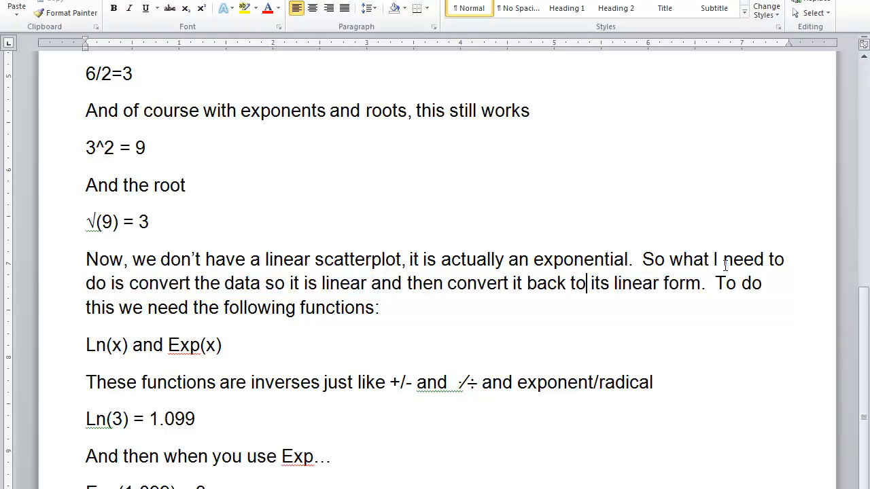
pyautogui.moveTo(715, 283); pyautogui.dragTo(779, 285)
pyautogui.moveTo(87, 307); pyautogui.dragTo(393, 311)
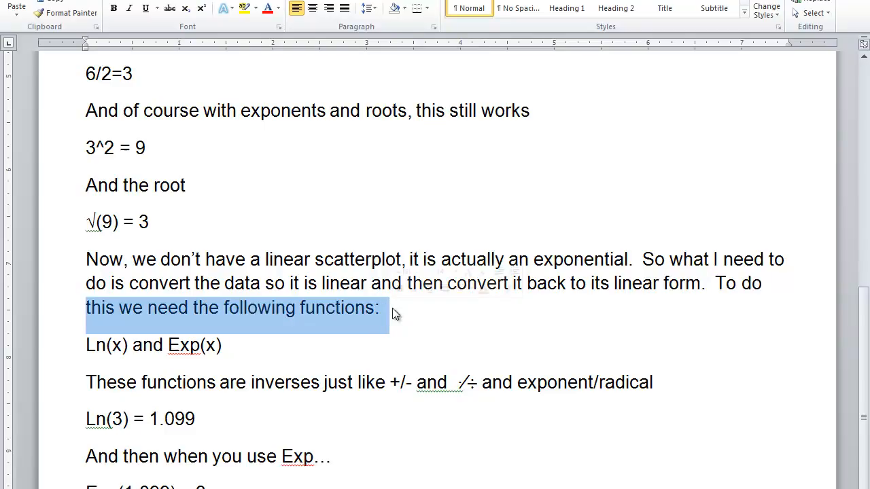
pyautogui.click(396, 314)
pyautogui.moveTo(533, 258); pyautogui.dragTo(633, 258)
pyautogui.moveTo(86, 345); pyautogui.dragTo(127, 347)
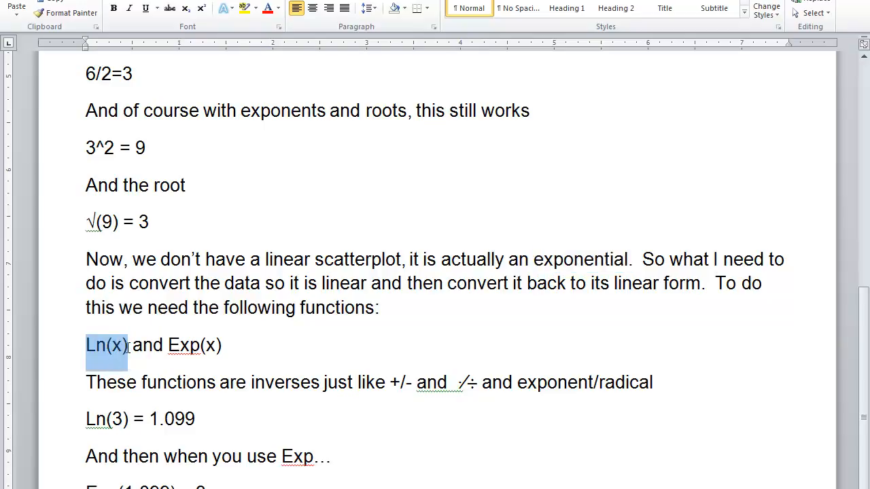
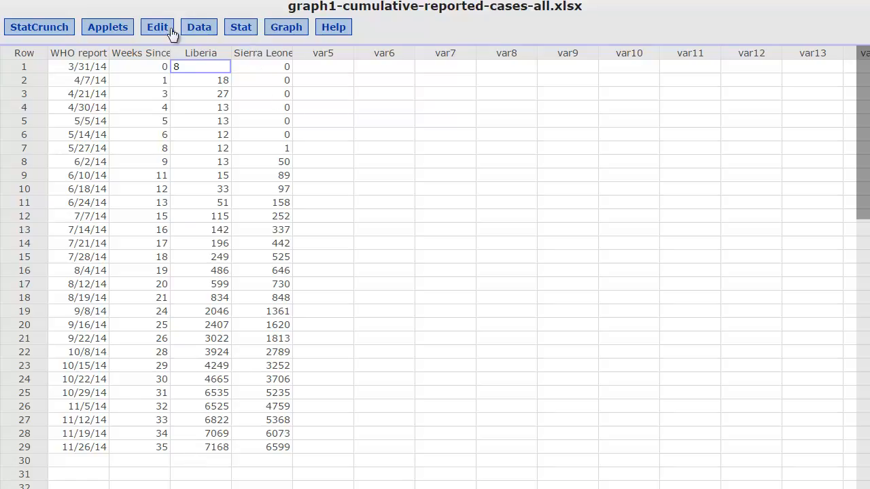
# Step: Start a computed-column expression for the empty var5 column and insert the ln function into it
pyautogui.click(335, 52)
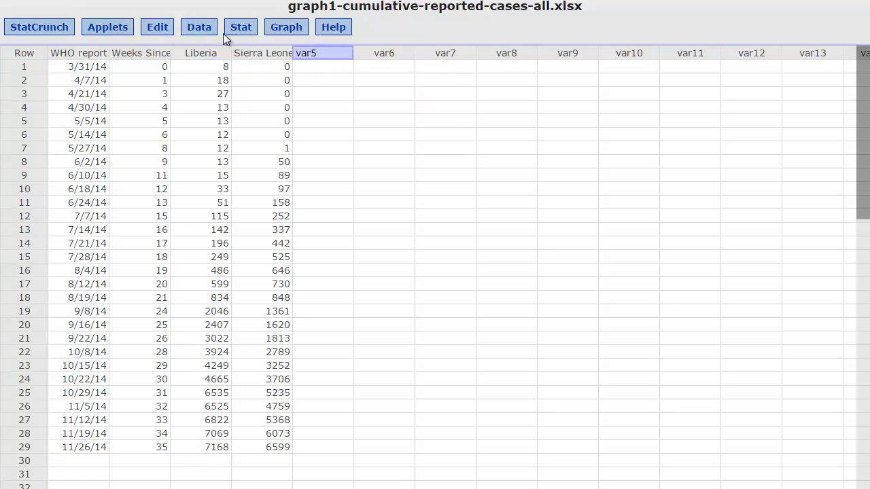
pyautogui.click(205, 31)
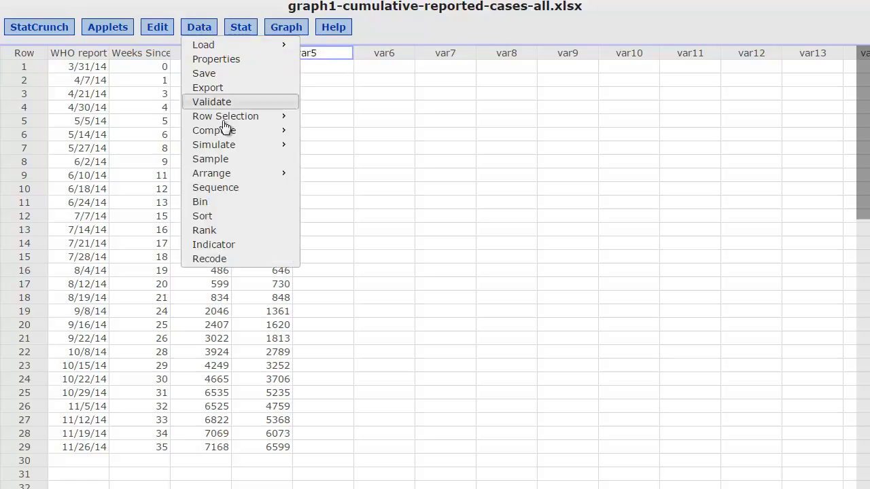
pyautogui.moveTo(281, 133)
pyautogui.click(326, 133)
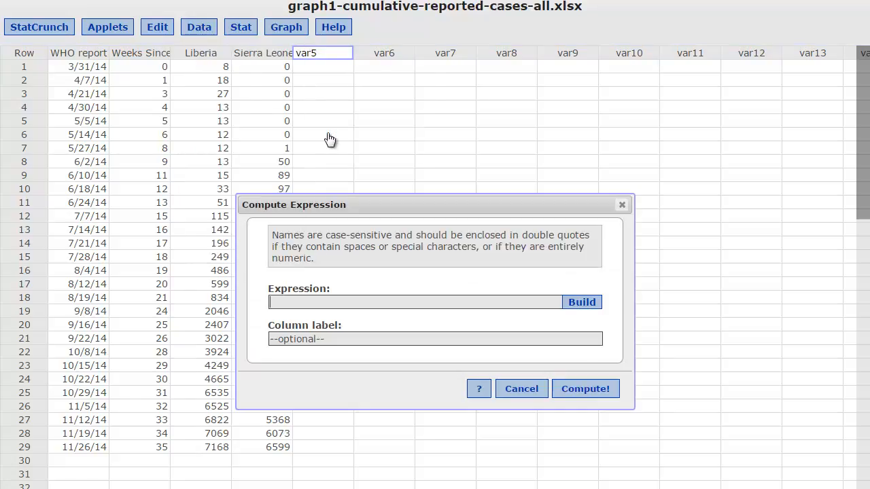
pyautogui.click(583, 304)
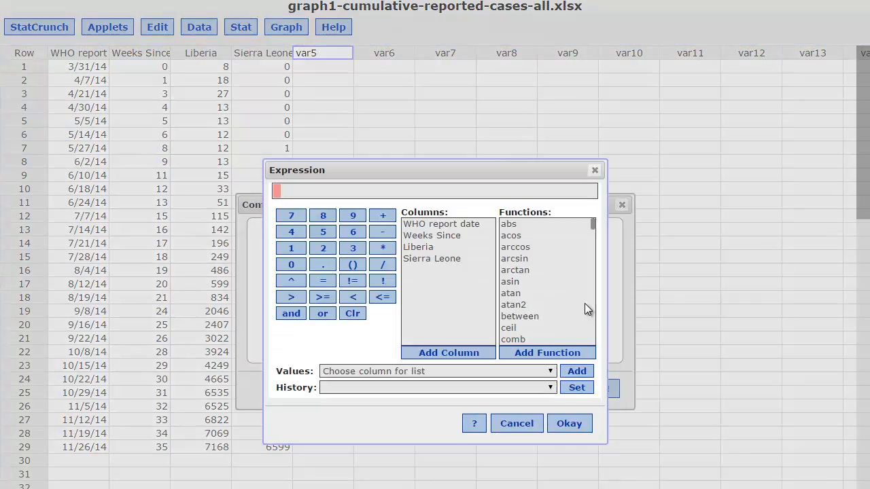
pyautogui.moveTo(593, 224); pyautogui.dragTo(585, 270)
pyautogui.click(505, 269)
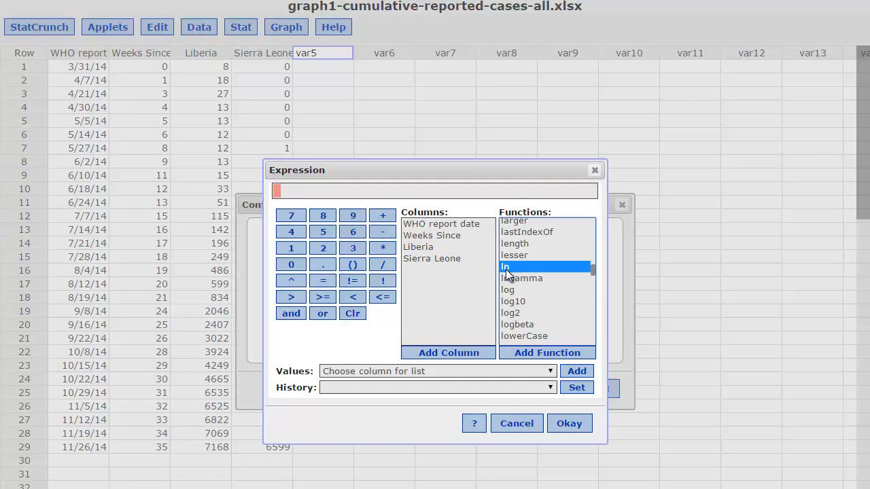
pyautogui.click(523, 354)
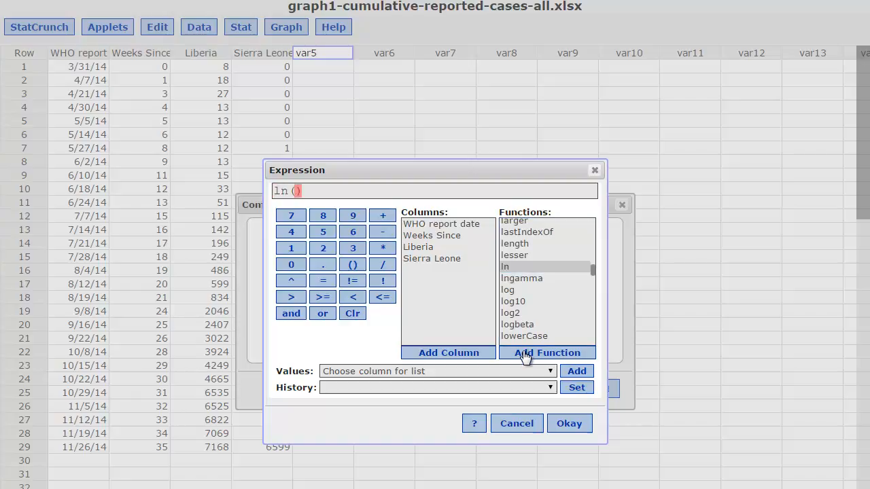
# Step: Complete the expression as ln(Liberia), compute the new column and dismiss the resulting message
pyautogui.click(423, 248)
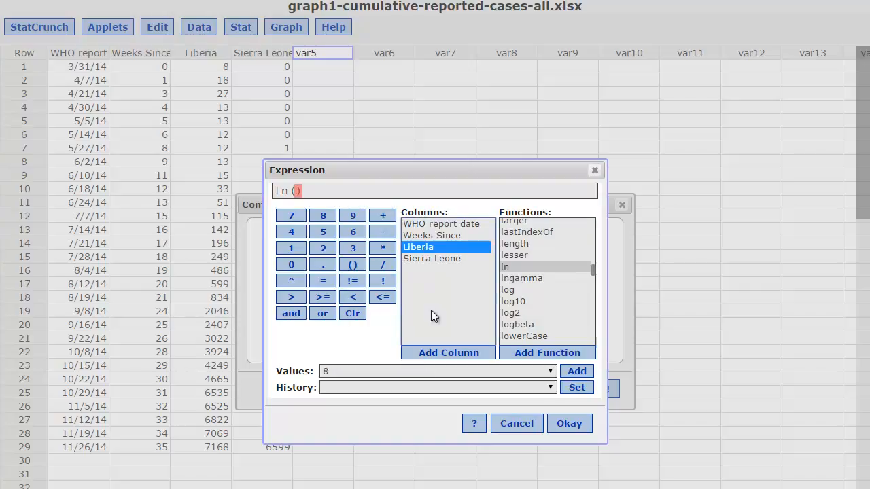
pyautogui.click(447, 356)
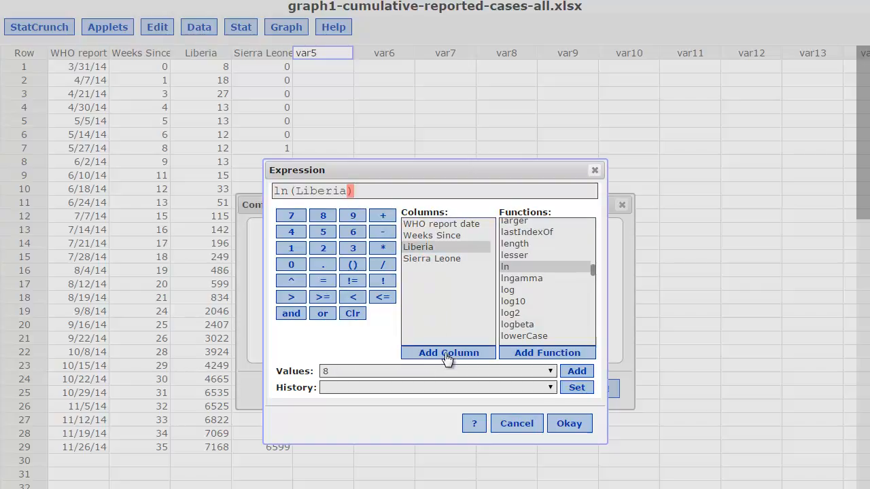
pyautogui.click(565, 424)
pyautogui.click(583, 389)
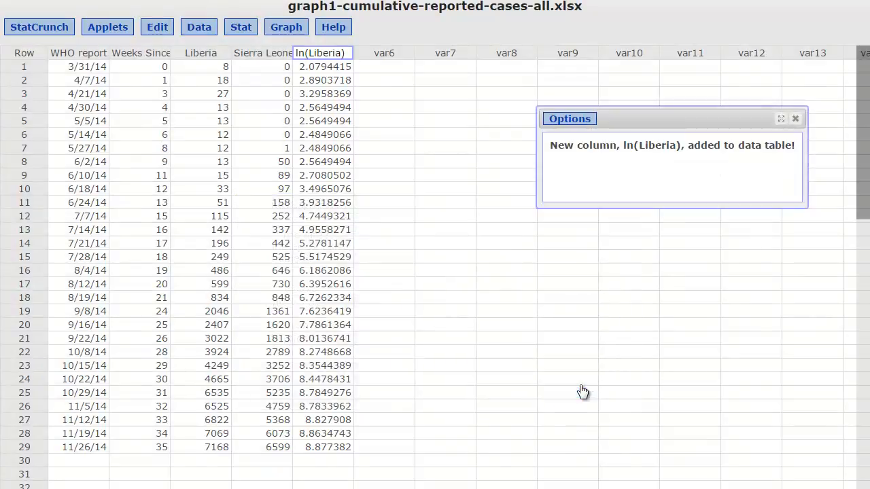
pyautogui.click(795, 120)
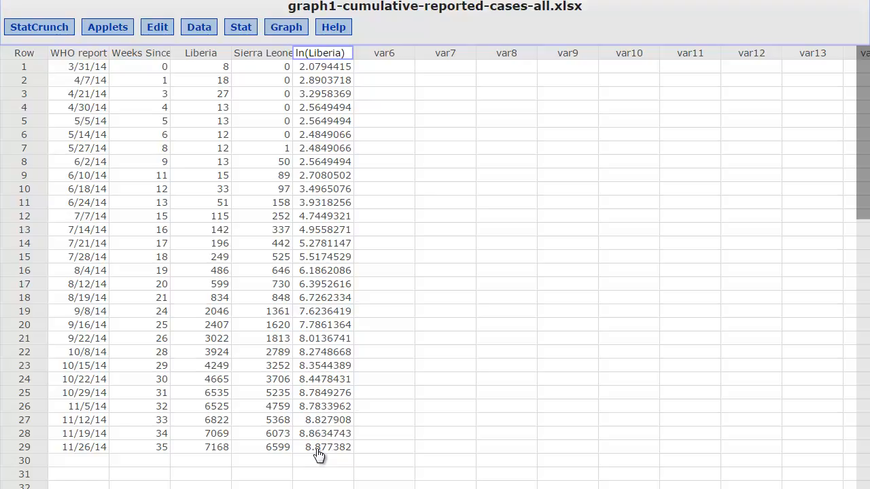
# Step: Create a scatter plot with Weeks Since as X and ln(Liberia) as Y, inspect its shape and close it
pyautogui.click(280, 27)
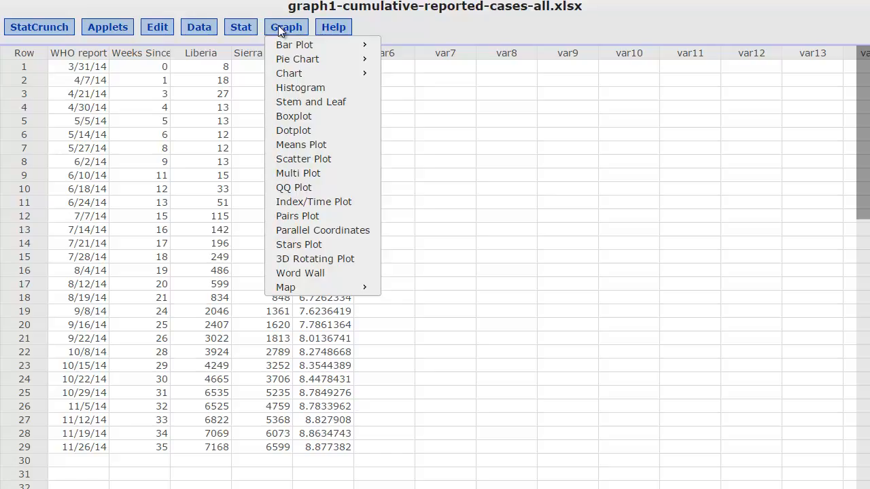
pyautogui.click(309, 159)
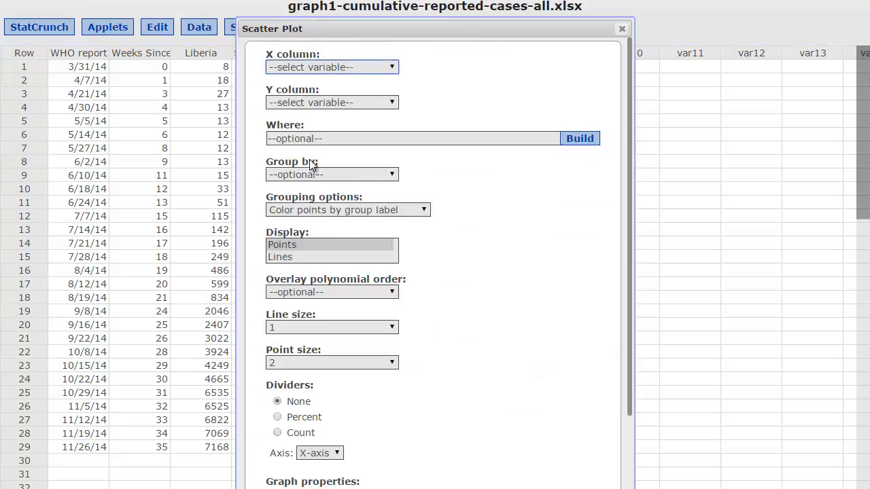
pyautogui.click(299, 66)
pyautogui.click(298, 91)
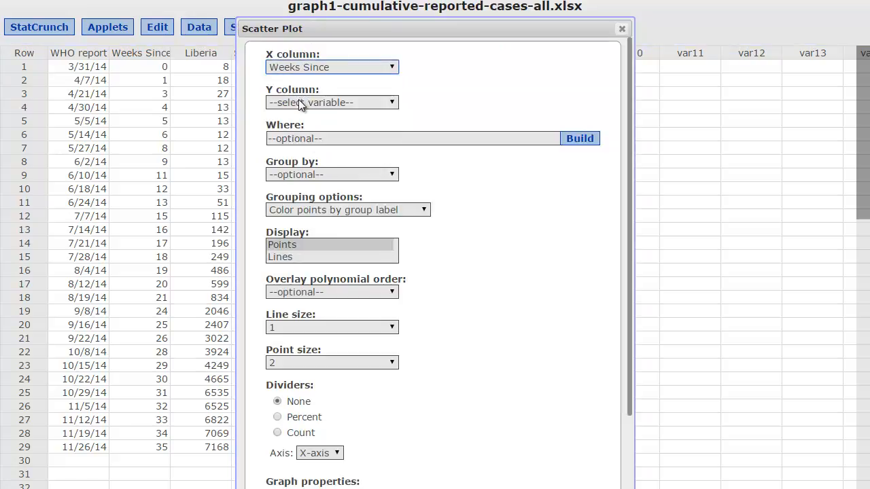
pyautogui.click(298, 100)
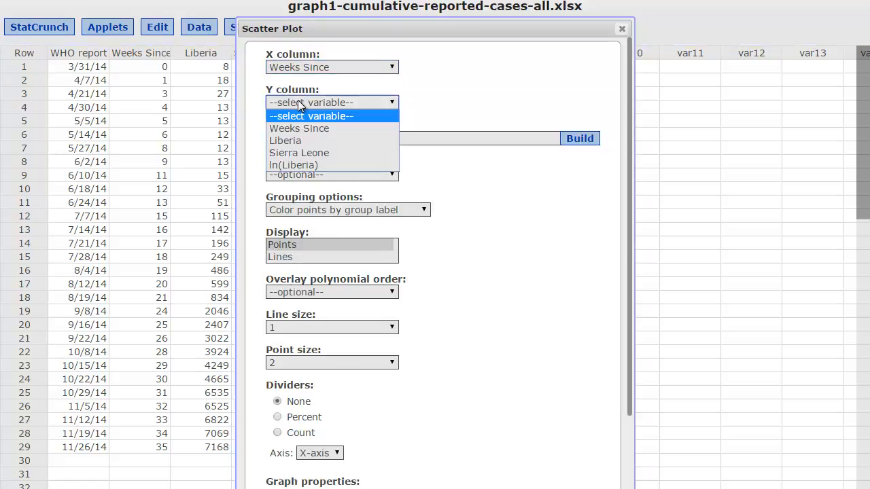
pyautogui.click(305, 165)
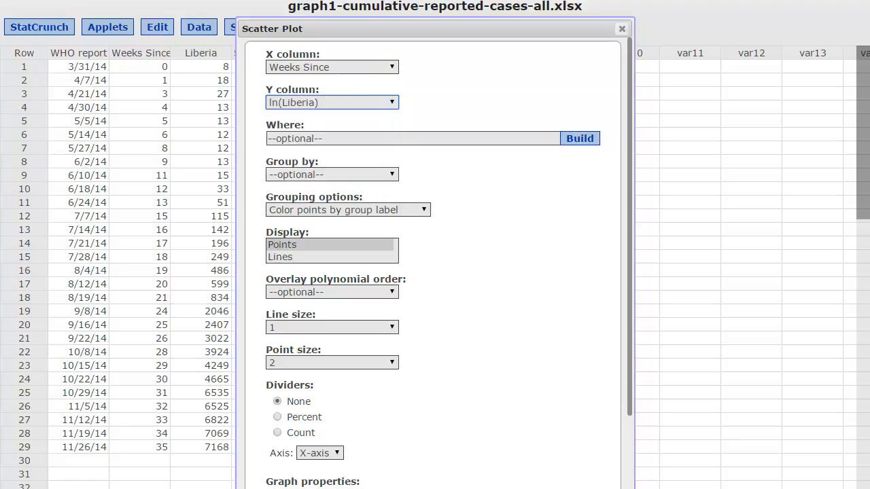
pyautogui.click(597, 488)
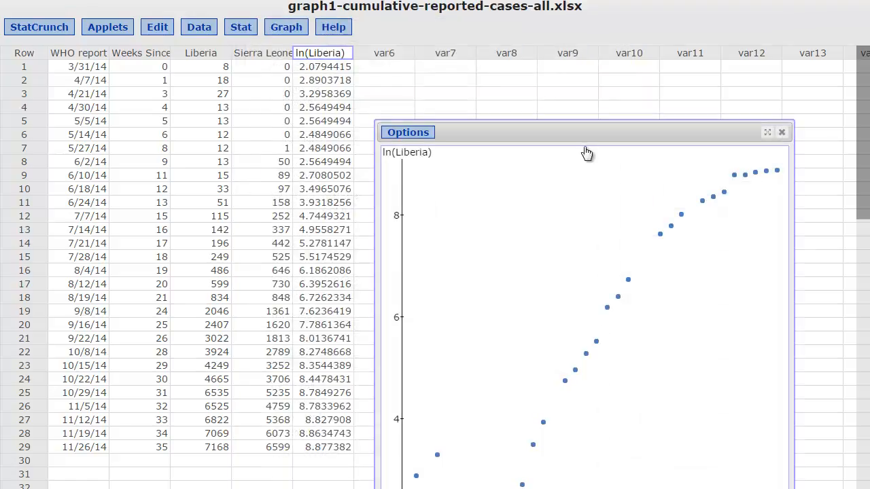
pyautogui.moveTo(572, 132); pyautogui.dragTo(551, 21)
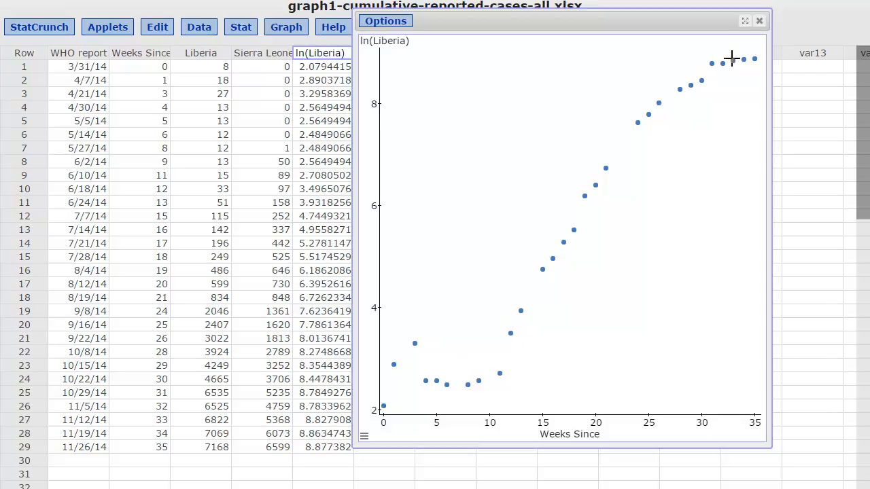
pyautogui.click(760, 23)
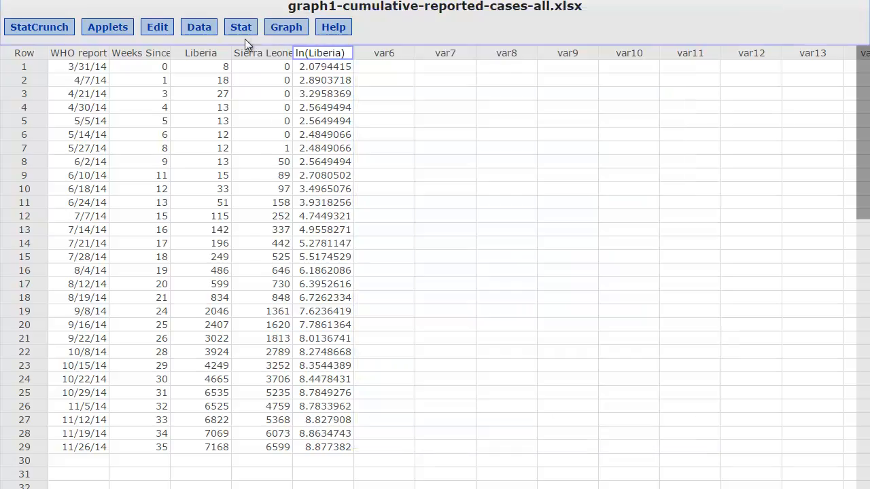
# Step: Run a simple linear regression with Weeks Since as the X variable and ln(Liberia) as the Y variable
pyautogui.click(240, 26)
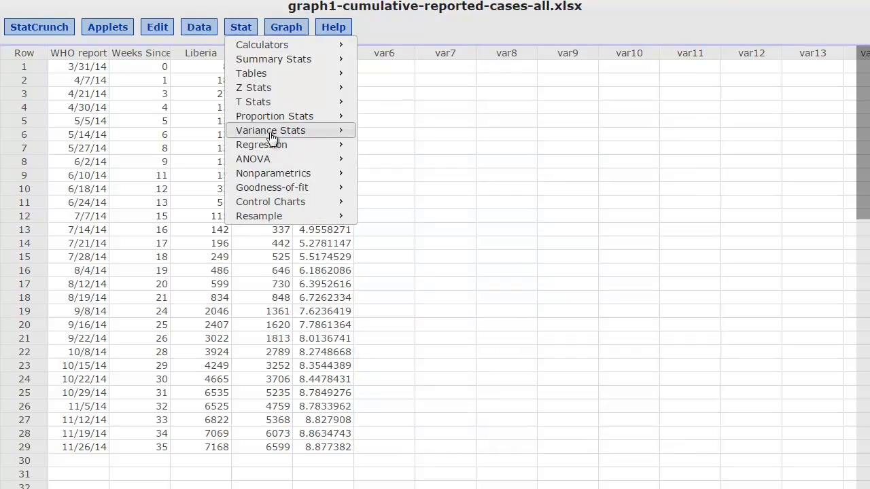
pyautogui.moveTo(275, 146)
pyautogui.click(385, 146)
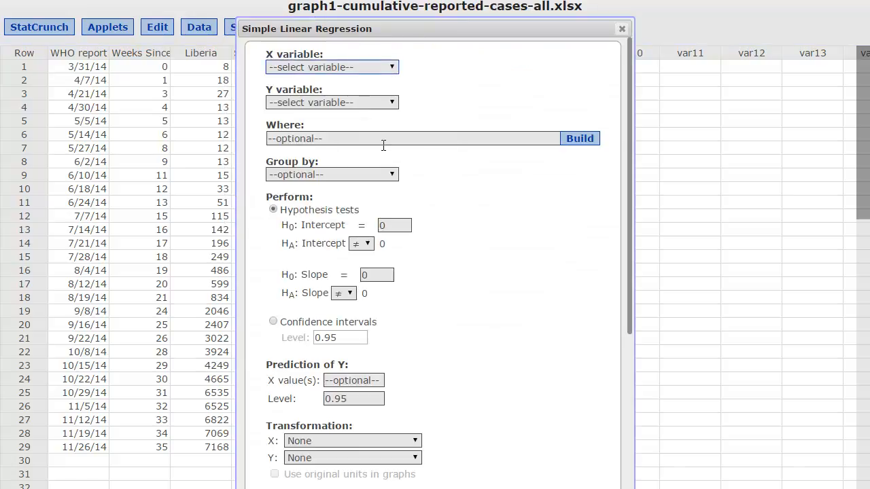
pyautogui.click(324, 67)
pyautogui.click(316, 92)
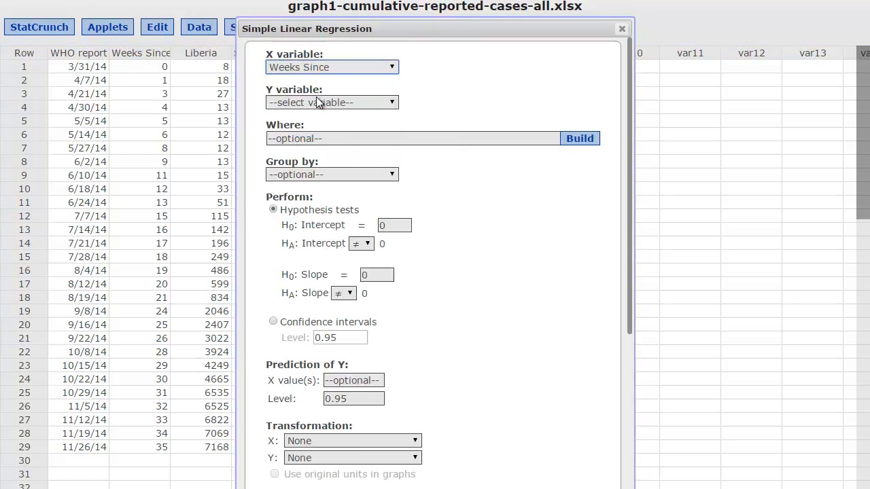
pyautogui.click(317, 102)
pyautogui.click(307, 164)
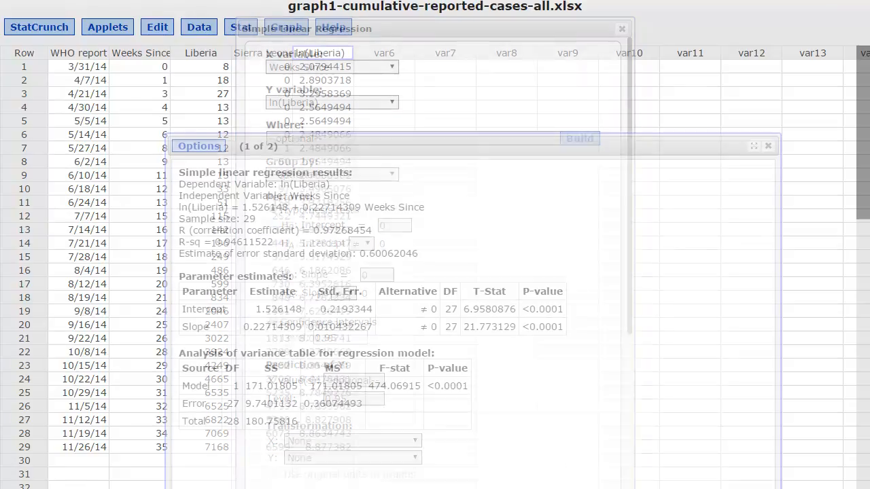
# Step: Examine the correlation coefficient R and the R-sq value in the ln(Liberia) regression results
pyautogui.moveTo(505, 145); pyautogui.dragTo(546, 56)
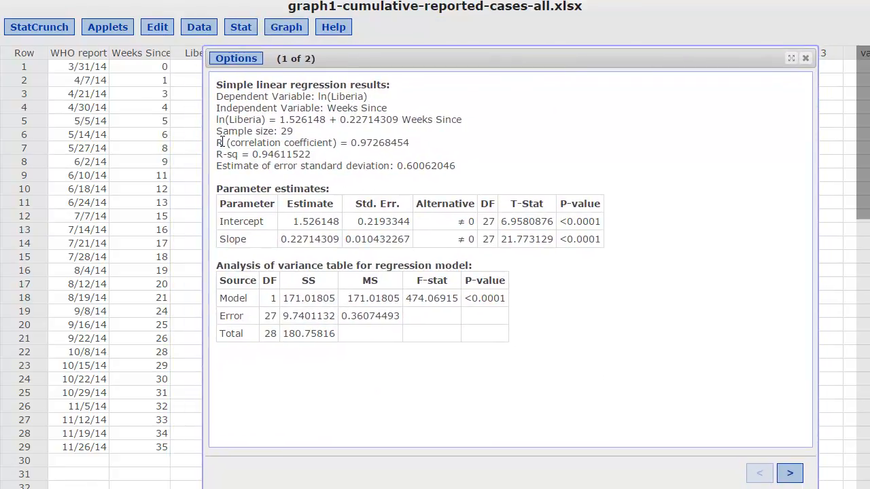
pyautogui.moveTo(218, 142); pyautogui.dragTo(372, 139)
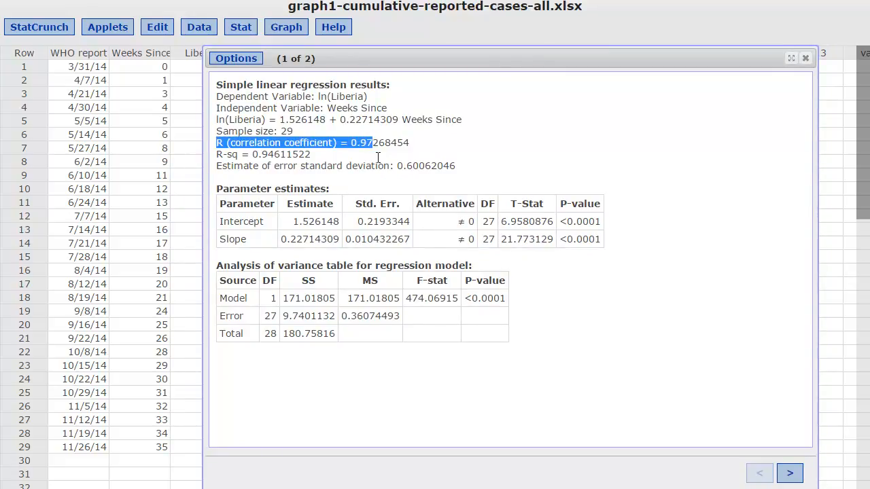
pyautogui.moveTo(217, 154); pyautogui.dragTo(281, 151)
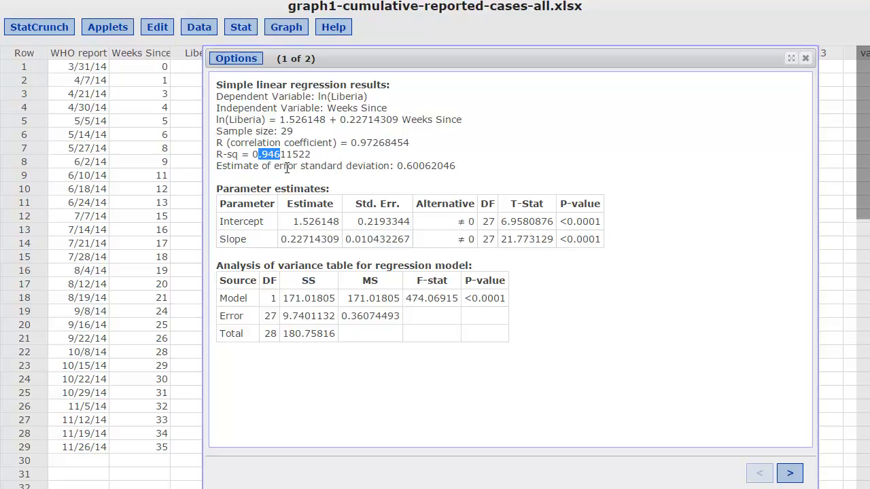
# Step: Inspect how the fitted line follows the ln(Liberia) points, and return to the numeric regression results
pyautogui.click(788, 473)
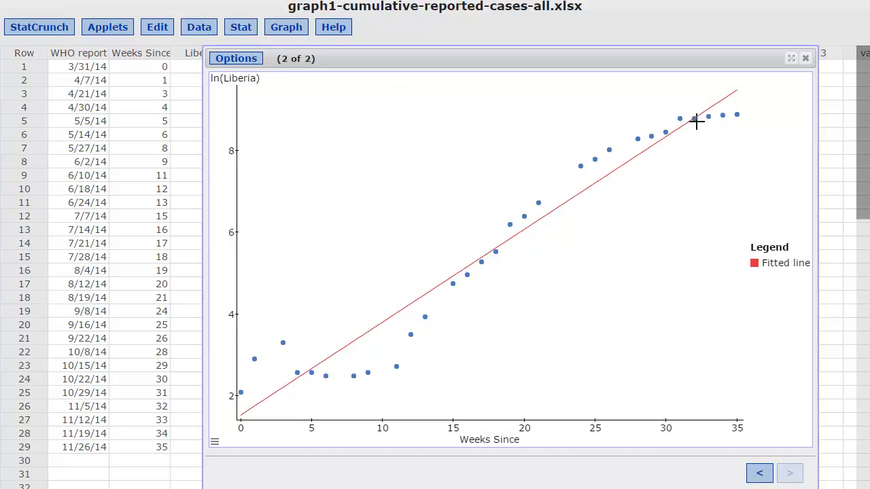
pyautogui.moveTo(358, 341)
pyautogui.click(760, 473)
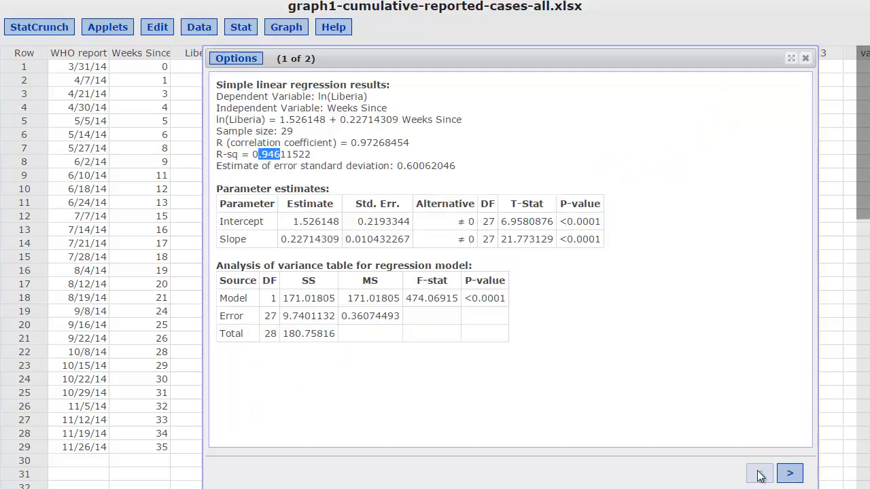
# Step: Uncover the ln(Liberia) column behind the results window, and examine the intercept and slope in the estimates and the equation
pyautogui.moveTo(428, 59); pyautogui.dragTo(495, 169)
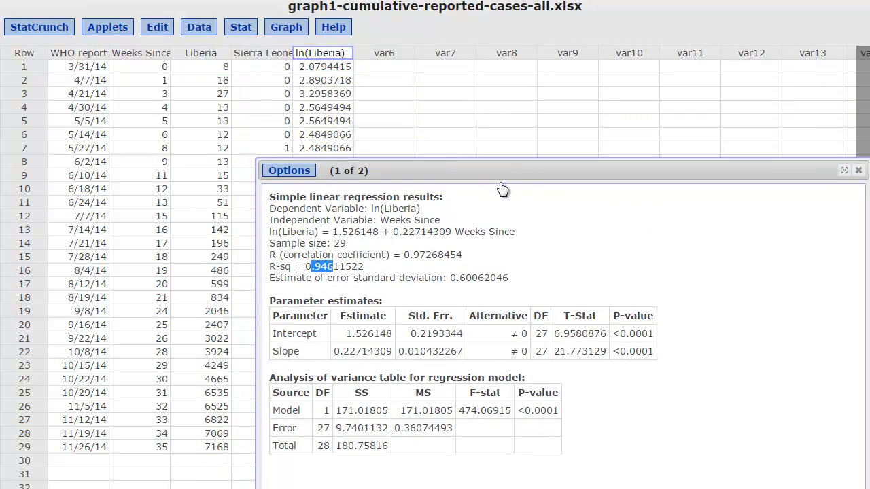
pyautogui.click(377, 259)
pyautogui.moveTo(346, 333); pyautogui.dragTo(392, 333)
pyautogui.moveTo(333, 351); pyautogui.dragTo(394, 351)
pyautogui.click(385, 241)
pyautogui.moveTo(332, 231); pyautogui.dragTo(452, 231)
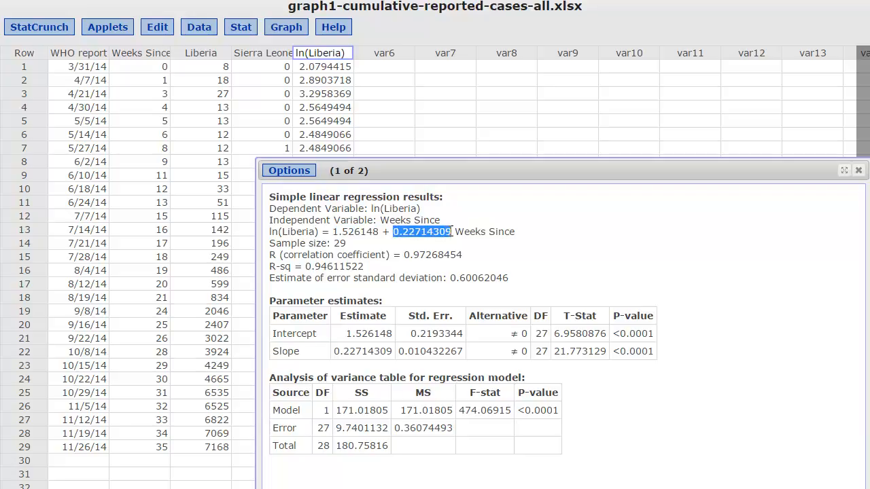
pyautogui.click(452, 231)
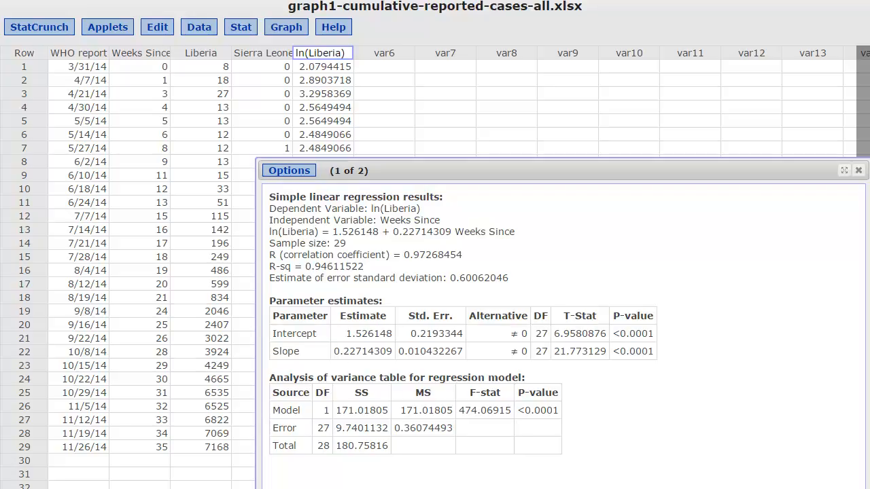
# Step: Switch to the Word notes and highlight Ln(x), the phrase on converting the data back, and its inverse Exp(x)
pyautogui.click(180, 488)
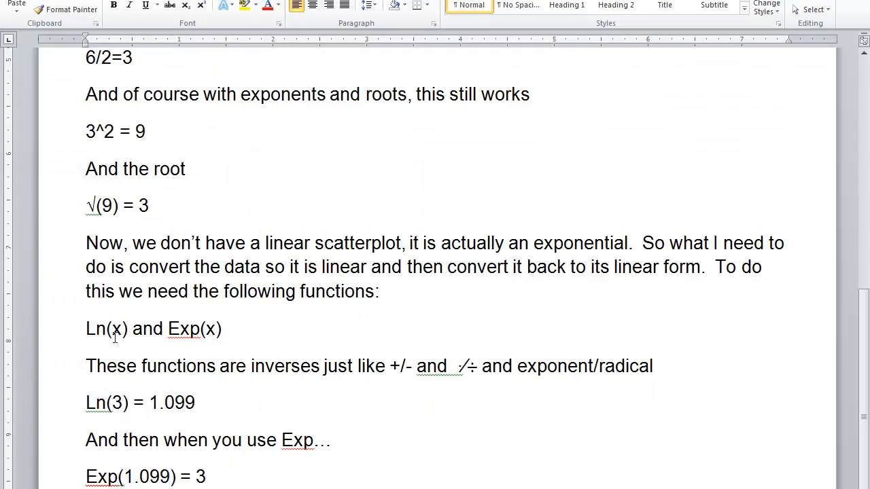
pyautogui.moveTo(88, 329); pyautogui.dragTo(132, 331)
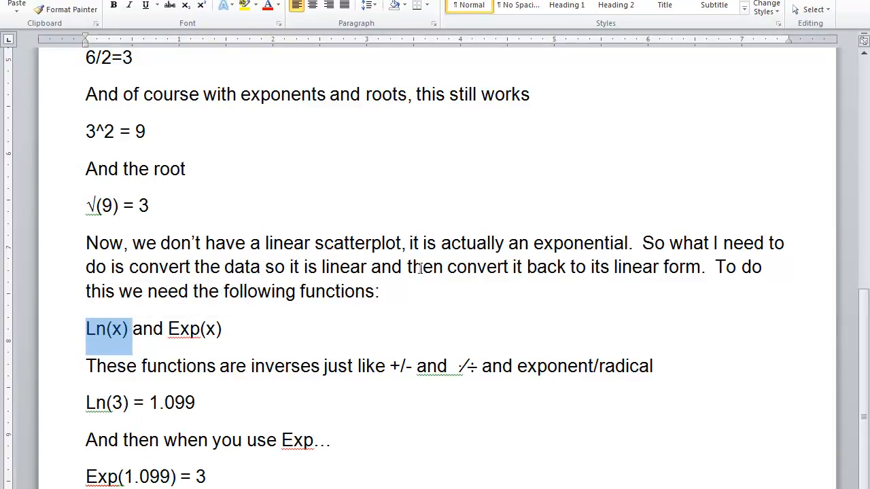
pyautogui.moveTo(407, 267); pyautogui.dragTo(569, 267)
pyautogui.moveTo(169, 329); pyautogui.dragTo(221, 328)
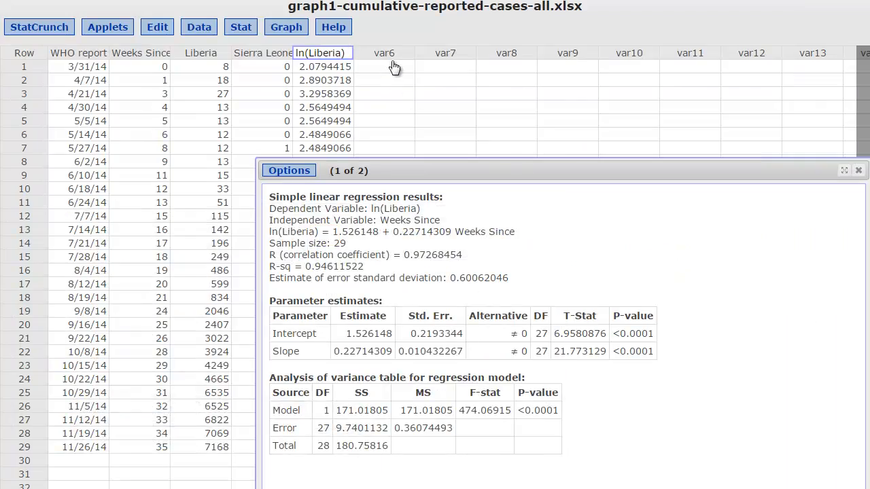
# Step: Start a Compute Expression for a new column and insert the exp function into the expression
pyautogui.click(393, 53)
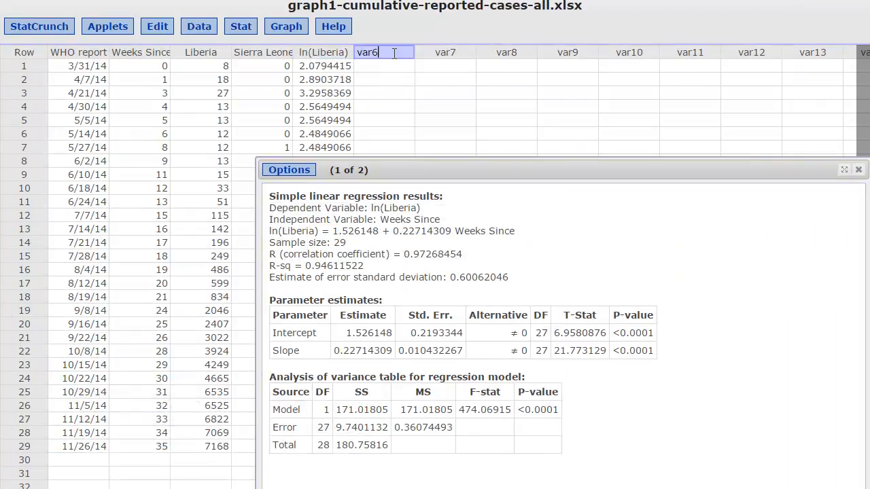
pyautogui.click(200, 27)
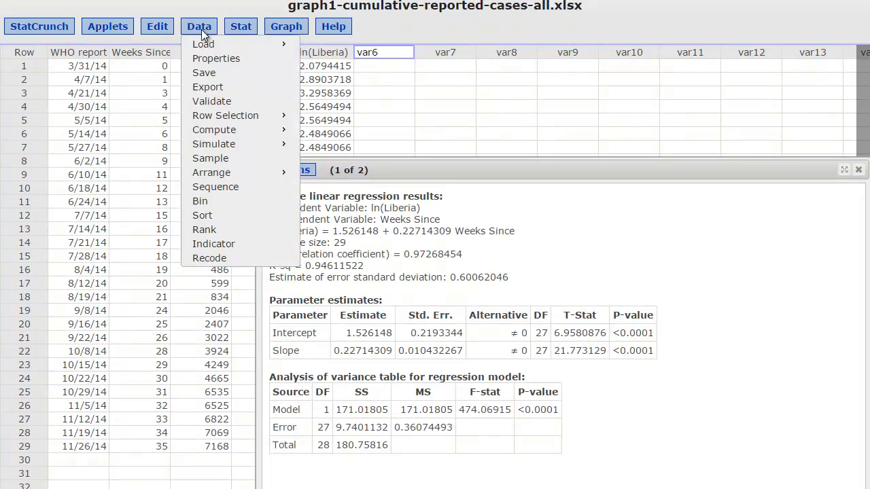
pyautogui.moveTo(219, 130)
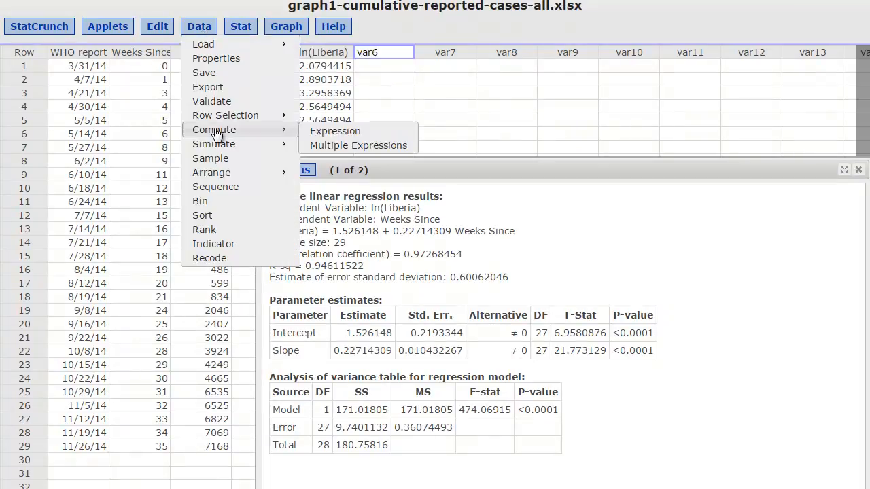
pyautogui.click(333, 131)
pyautogui.moveTo(342, 207); pyautogui.dragTo(247, 71)
pyautogui.click(497, 181)
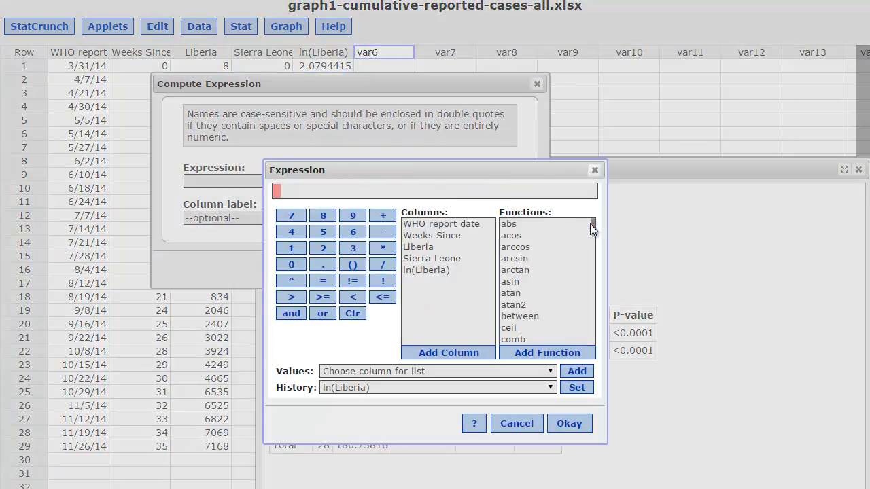
pyautogui.moveTo(593, 223); pyautogui.dragTo(594, 244)
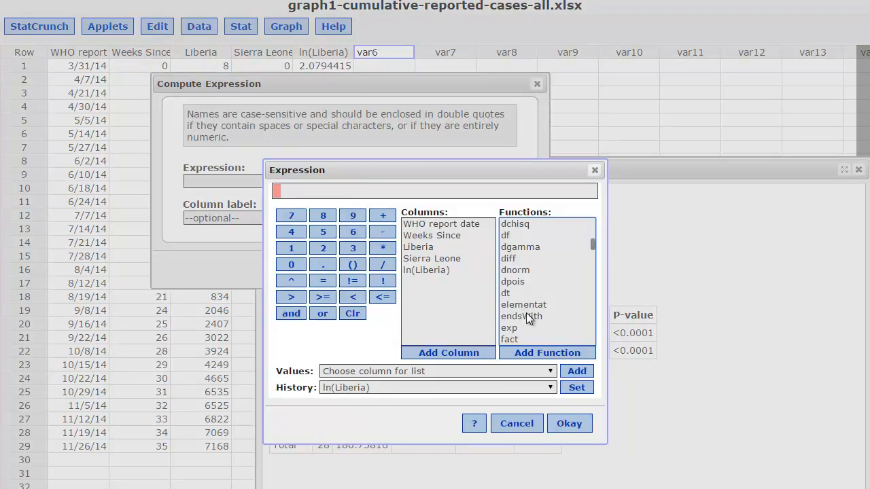
pyautogui.click(509, 328)
pyautogui.click(526, 358)
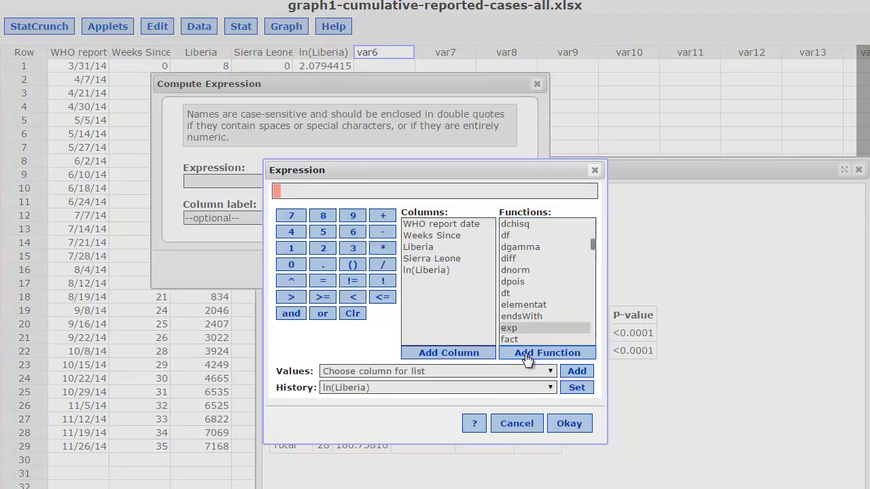
# Step: Enter the rounded intercept to complete the expression exp(1.5261), and compute it as a new column
pyautogui.moveTo(432, 174); pyautogui.dragTo(372, 40)
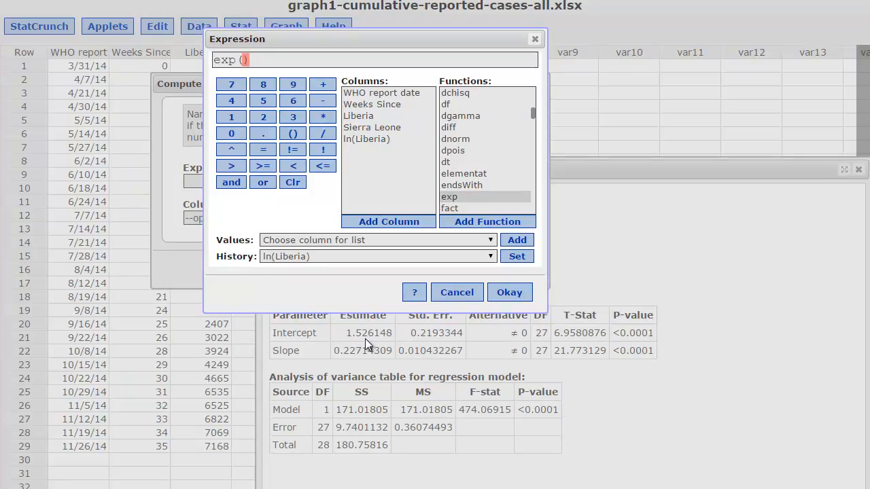
pyautogui.click(231, 117)
pyautogui.click(263, 134)
pyautogui.click(263, 102)
pyautogui.click(263, 118)
pyautogui.click(293, 102)
pyautogui.click(232, 120)
pyautogui.click(509, 293)
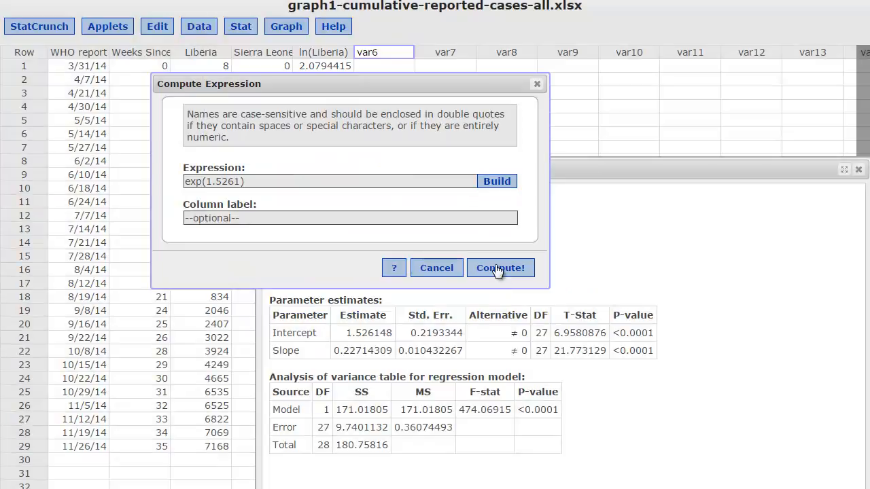
pyautogui.click(496, 268)
pyautogui.click(754, 159)
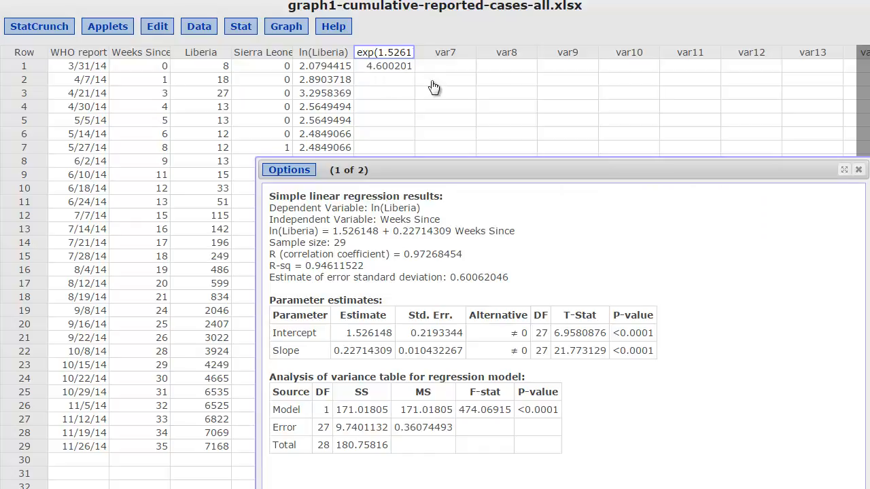
# Step: Highlight the intercept in the ln(Liberia) regression equation and compare it with its exponential value in the data table
pyautogui.moveTo(380, 231); pyautogui.dragTo(333, 231)
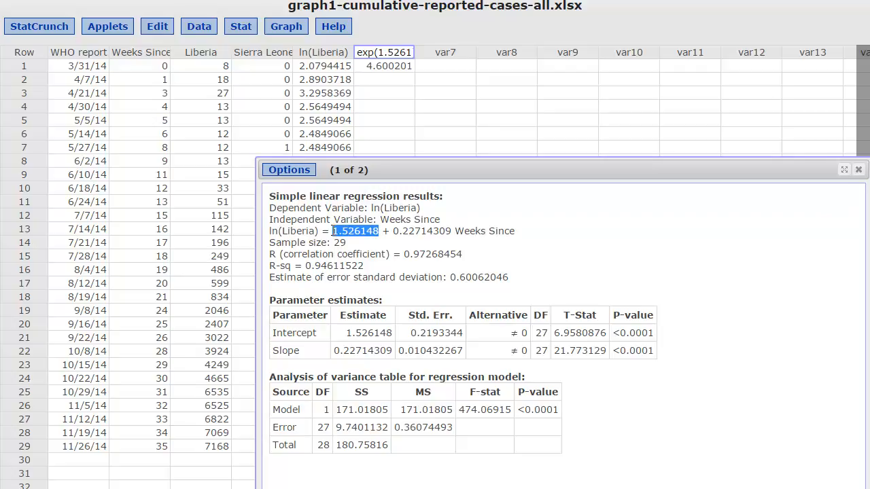
pyautogui.click(377, 70)
pyautogui.click(388, 79)
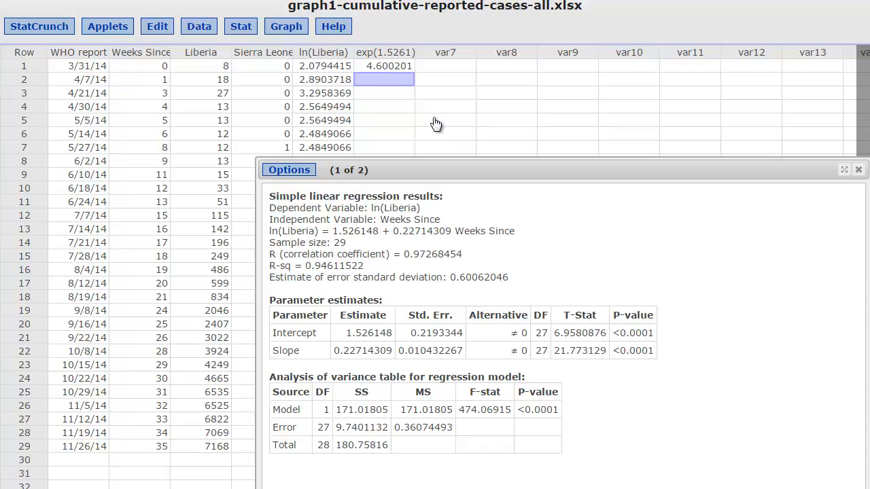
# Step: Start another Compute Expression for the next empty column, reusing the earlier expression exp(1.5261)
pyautogui.click(461, 57)
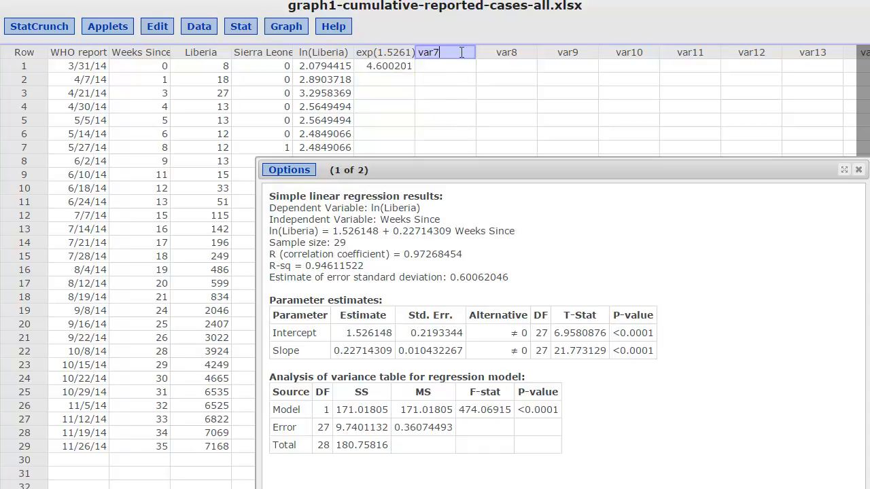
pyautogui.click(201, 31)
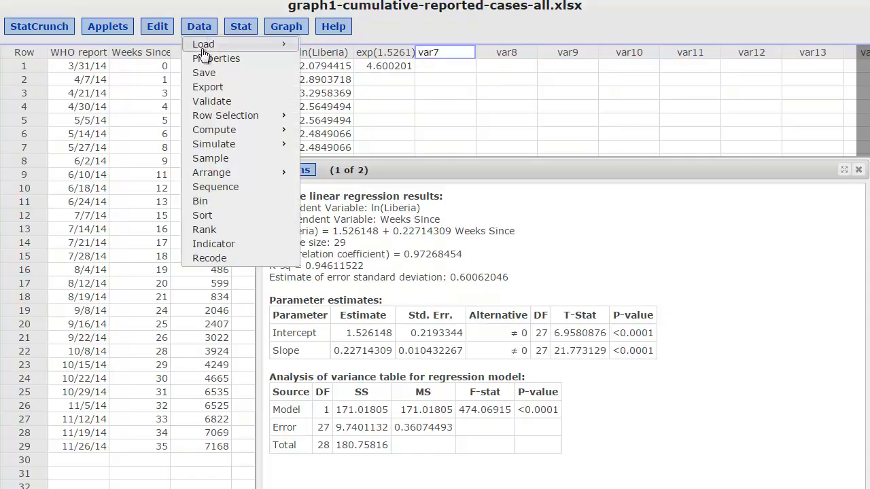
pyautogui.moveTo(229, 133)
pyautogui.click(347, 138)
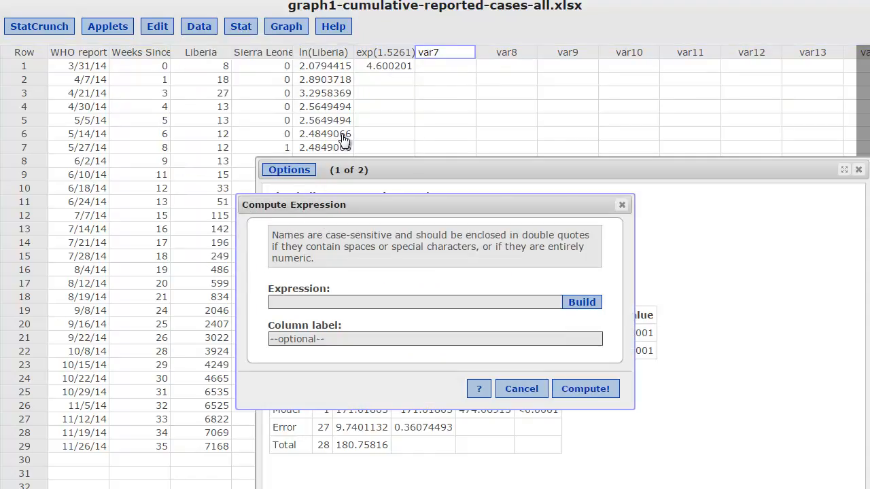
pyautogui.click(369, 317)
pyautogui.moveTo(368, 206); pyautogui.dragTo(397, 96)
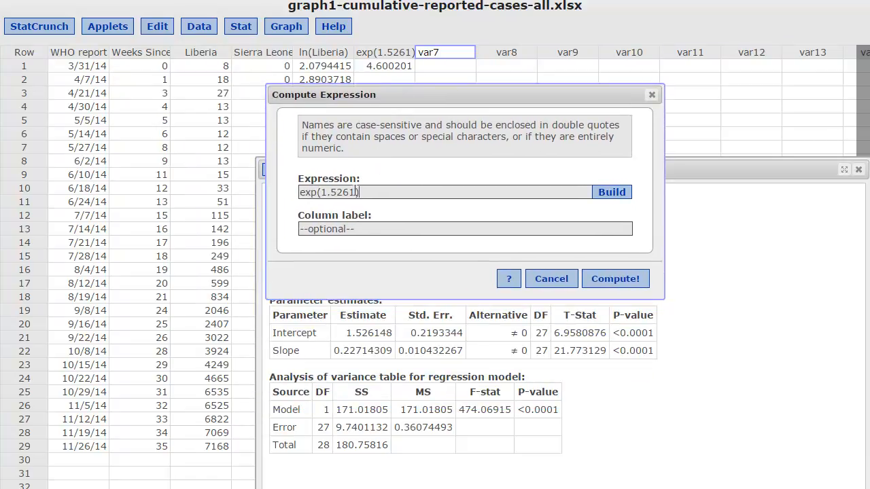
# Step: Replace the exponent value with the rounded slope so the expression reads exp(.2271), and compute the new column
pyautogui.press('BackSpace')
pyautogui.press('BackSpace')
pyautogui.press('BackSpace')
pyautogui.press('BackSpace')
pyautogui.press('BackSpace')
pyautogui.press('BackSpace')
pyautogui.write('.2271')
pyautogui.click(611, 281)
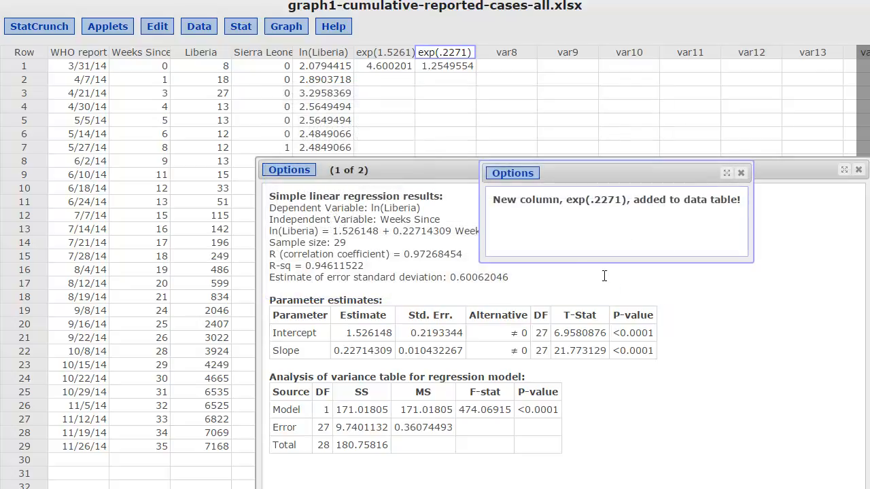
pyautogui.click(740, 173)
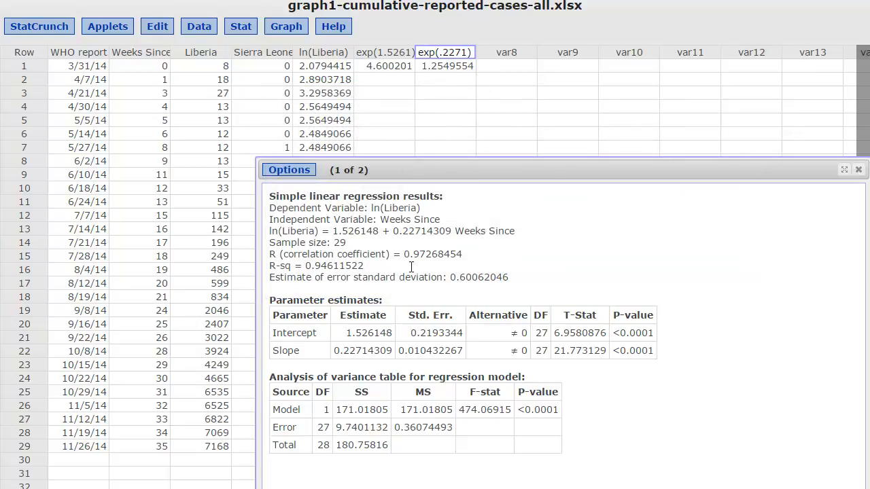
# Step: Highlight the slope in the regression equation, check its exponential value, and clear the results window off the data table
pyautogui.moveTo(393, 237); pyautogui.dragTo(452, 234)
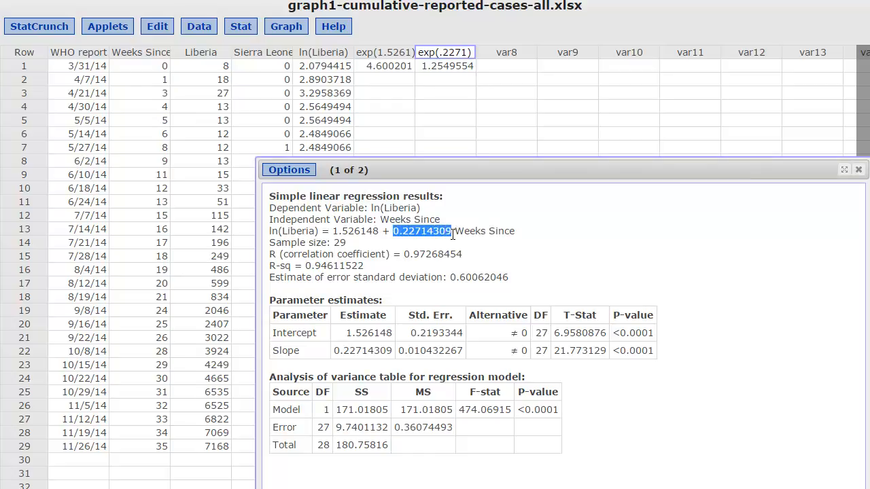
pyautogui.click(447, 78)
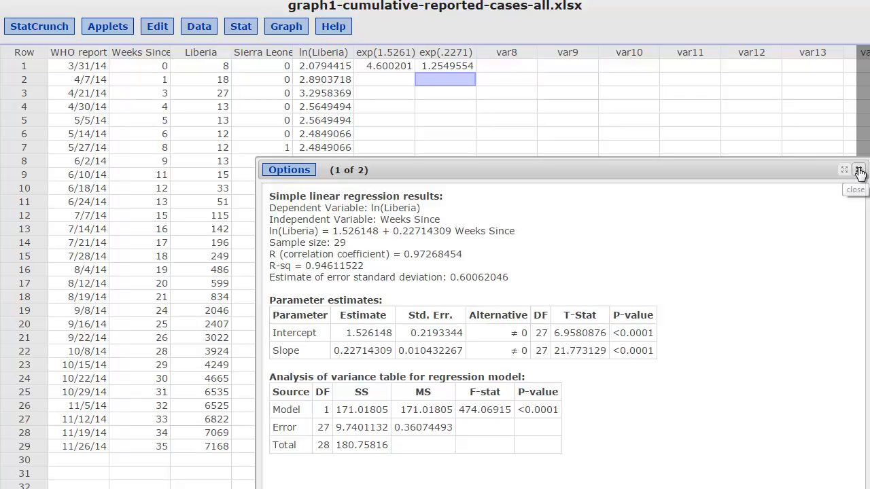
pyautogui.moveTo(833, 170); pyautogui.dragTo(740, 160)
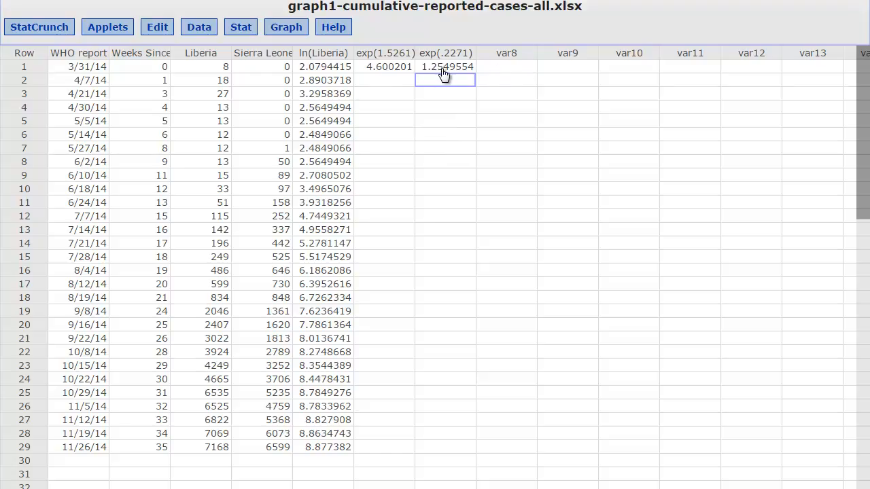
# Step: Start a Compute Expression for the model's predicted values and enter 4.6002 as the initial coefficient
pyautogui.click(525, 52)
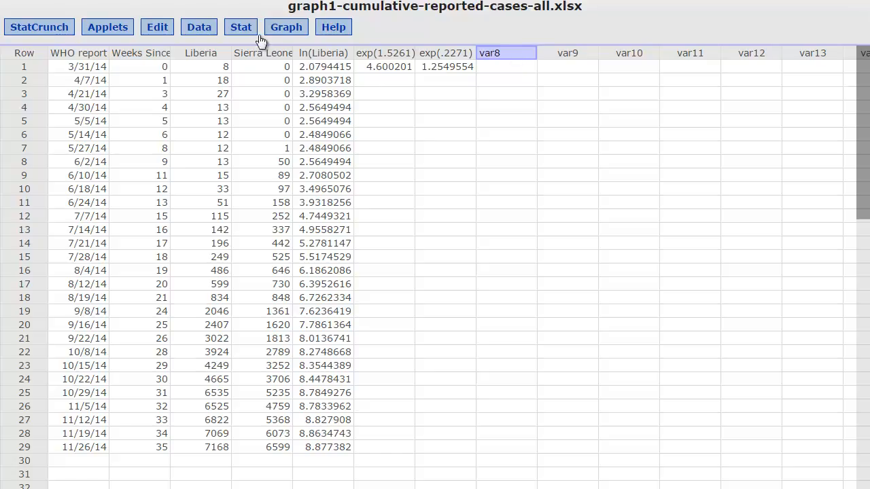
pyautogui.click(195, 27)
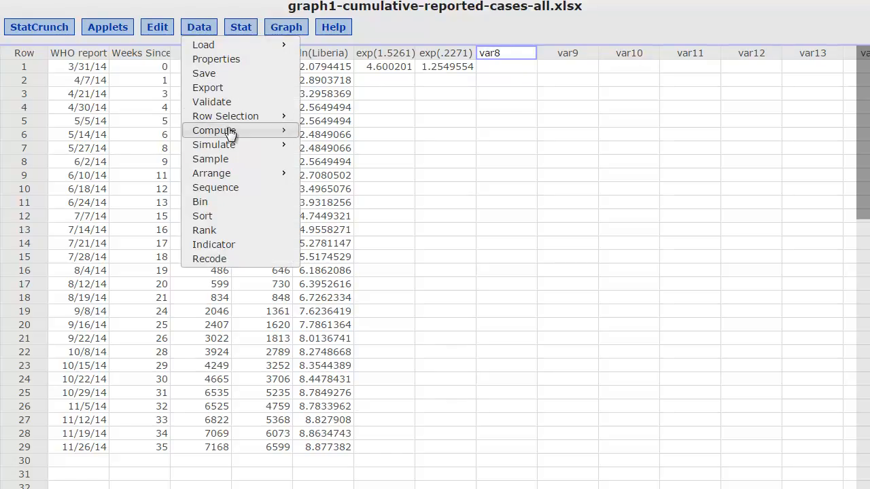
pyautogui.moveTo(231, 131)
pyautogui.click(324, 135)
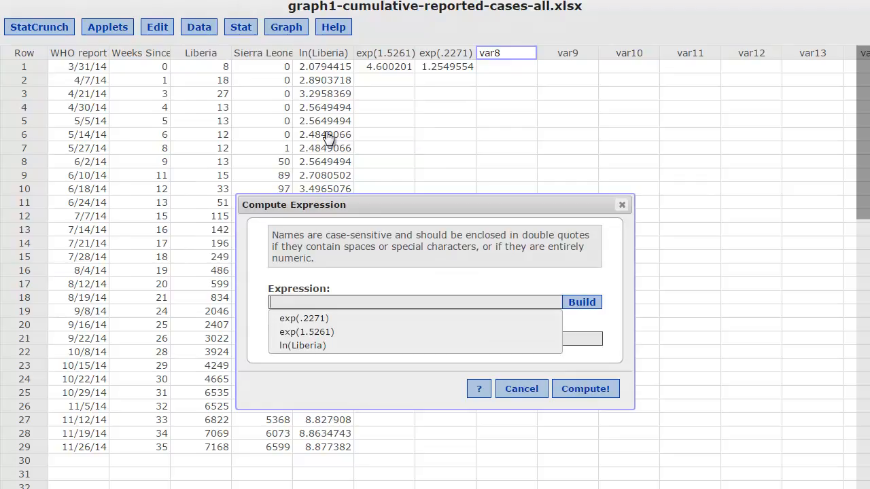
pyautogui.click(583, 303)
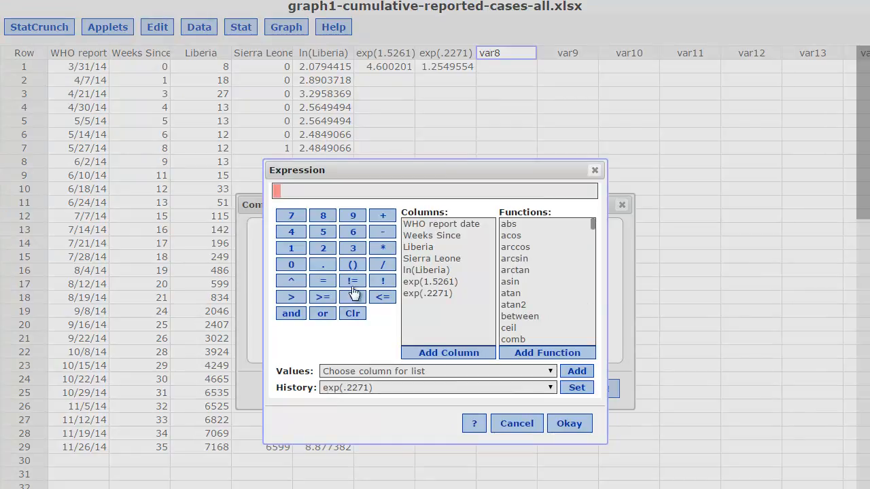
pyautogui.click(291, 234)
pyautogui.click(329, 268)
pyautogui.click(353, 232)
pyautogui.click(288, 265)
pyautogui.click(289, 267)
pyautogui.click(325, 250)
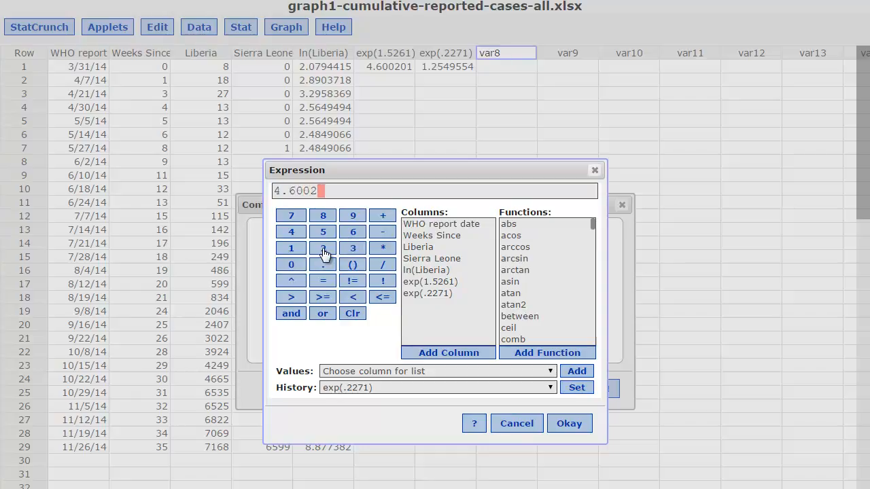
# Step: Multiply the coefficient by the growth factor 1.2550 and add the power operator, giving 4.6002*1.2550^
pyautogui.click(384, 249)
pyautogui.click(293, 251)
pyautogui.click(323, 265)
pyautogui.click(323, 248)
pyautogui.click(325, 236)
pyautogui.click(323, 236)
pyautogui.click(291, 264)
pyautogui.click(293, 281)
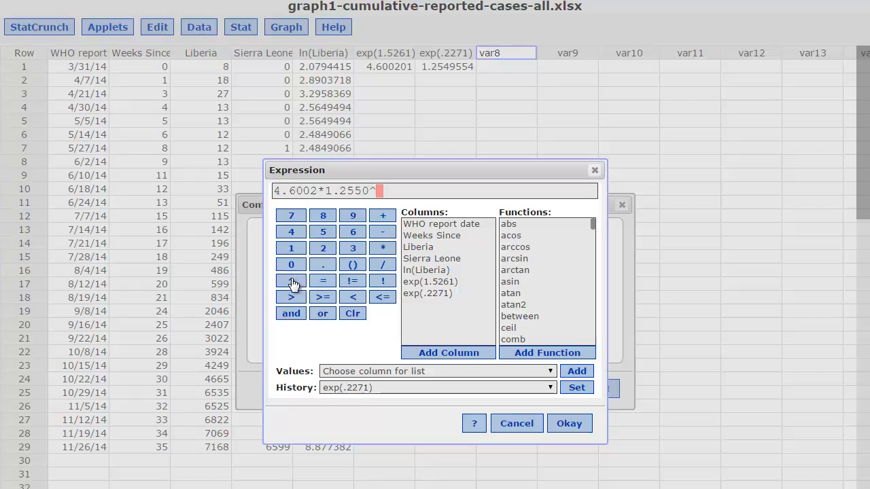
# Step: Add the Weeks Since column as the exponent and compute the exponential model's column
pyautogui.click(443, 234)
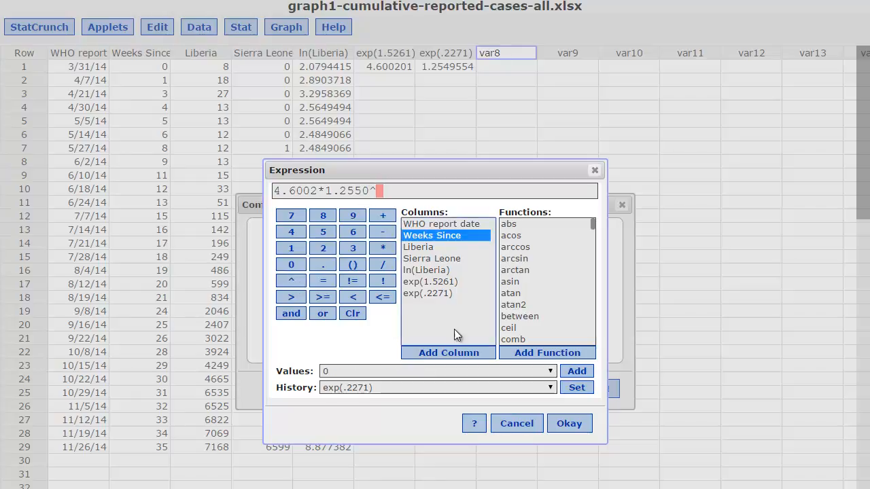
pyautogui.click(453, 354)
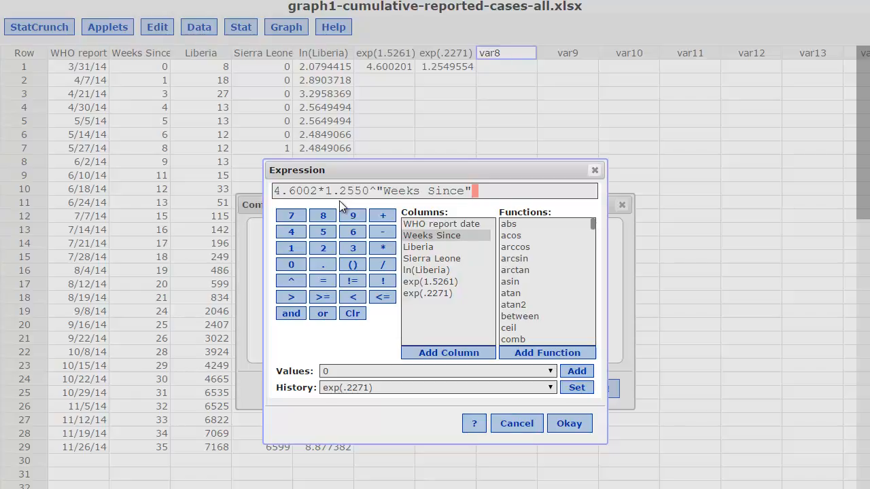
pyautogui.click(568, 423)
pyautogui.click(584, 400)
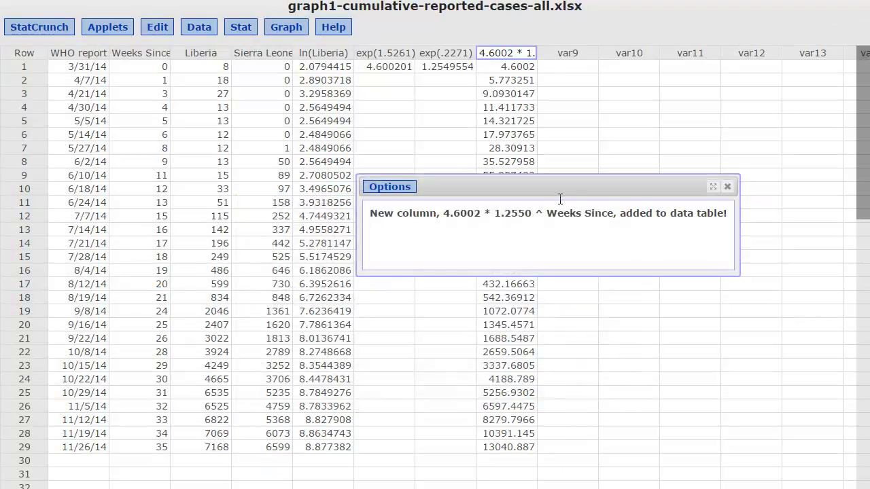
pyautogui.click(727, 187)
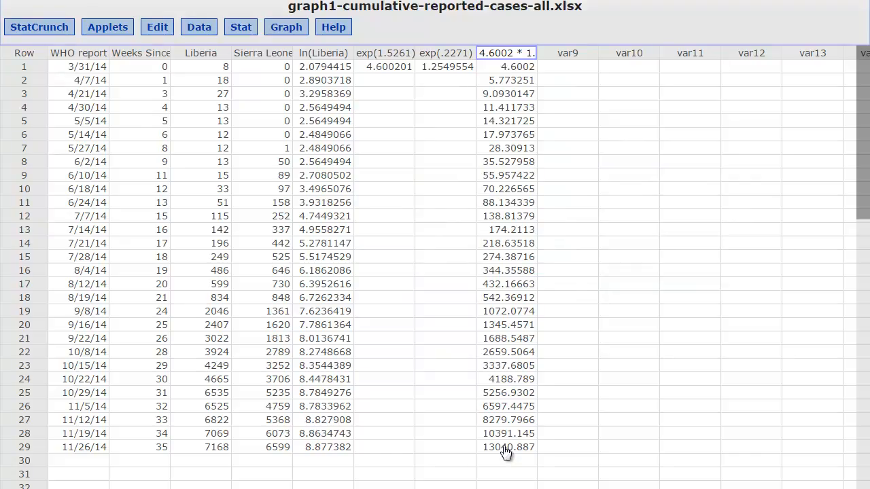
# Step: Start a Multi Plot and add Liberia against Weeks Since as a points series
pyautogui.click(202, 65)
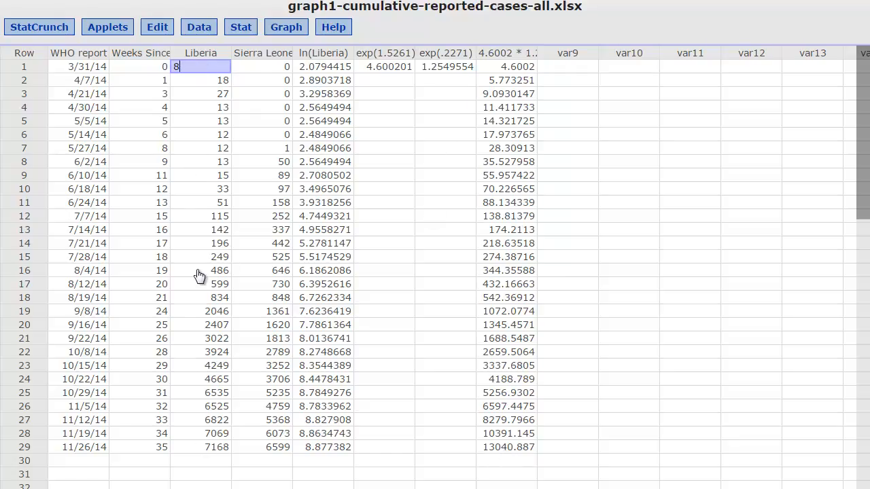
pyautogui.click(282, 27)
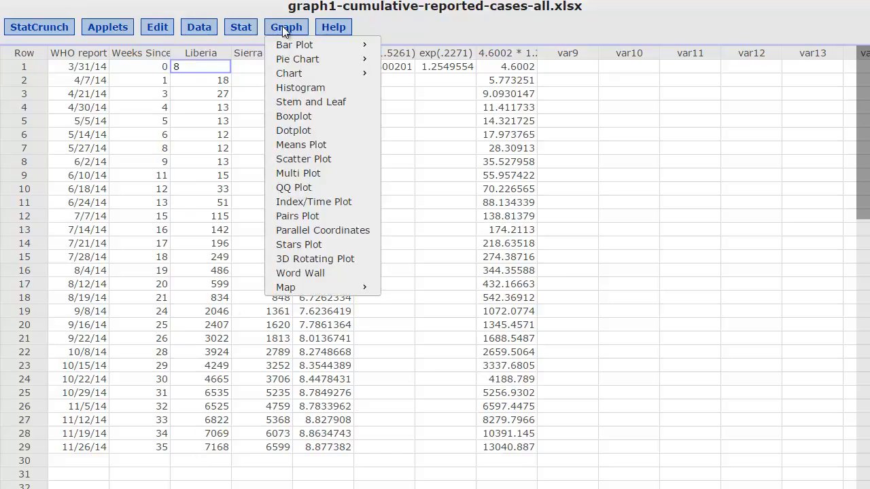
pyautogui.click(298, 174)
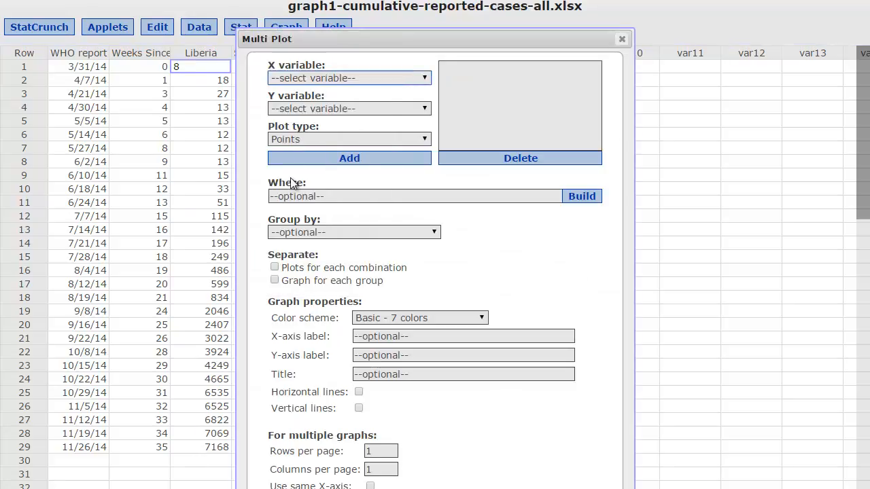
pyautogui.click(294, 80)
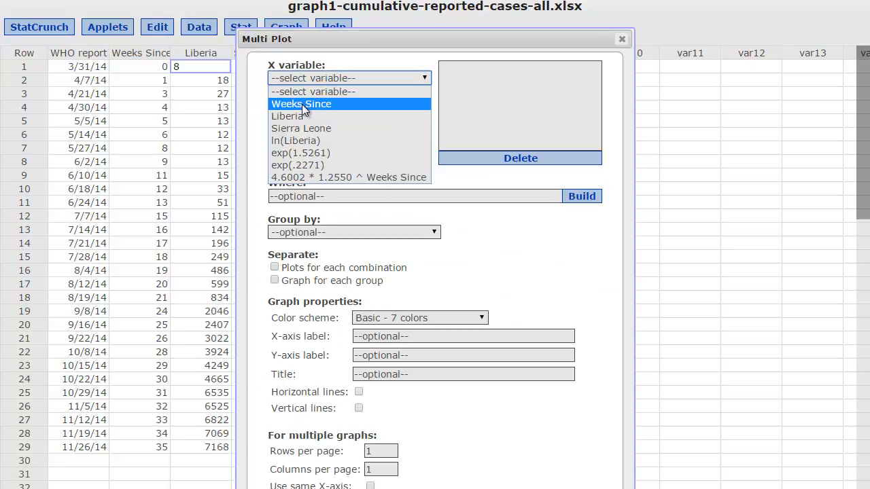
pyautogui.click(302, 104)
pyautogui.click(305, 109)
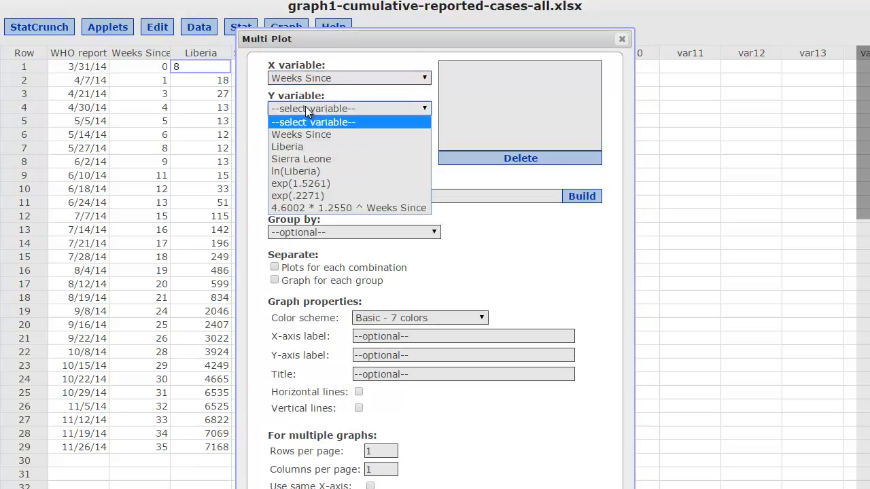
pyautogui.click(303, 145)
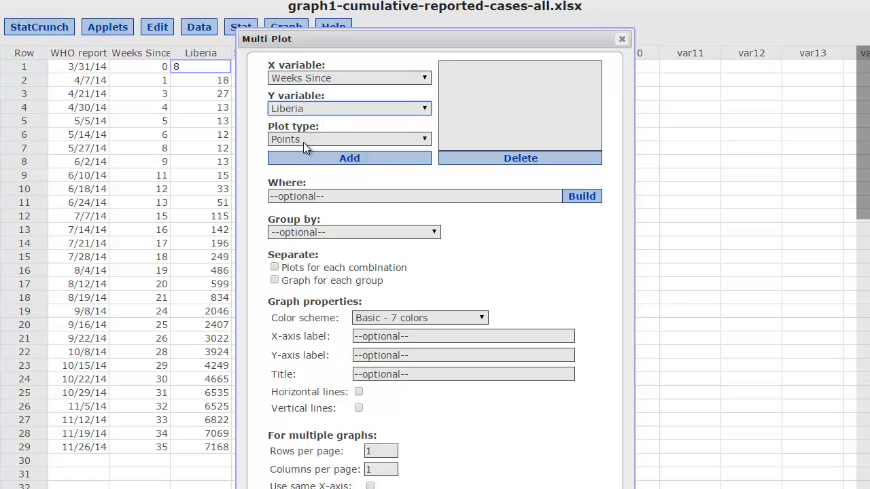
pyautogui.click(324, 159)
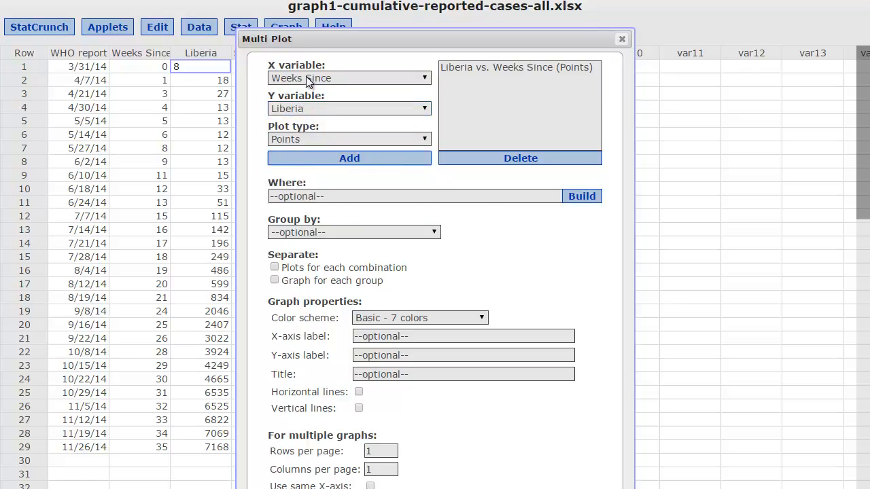
# Step: Add the 4.6002 * 1.2550 ^ Weeks Since column as a second points series, generate the graph and reposition its window
pyautogui.click(307, 107)
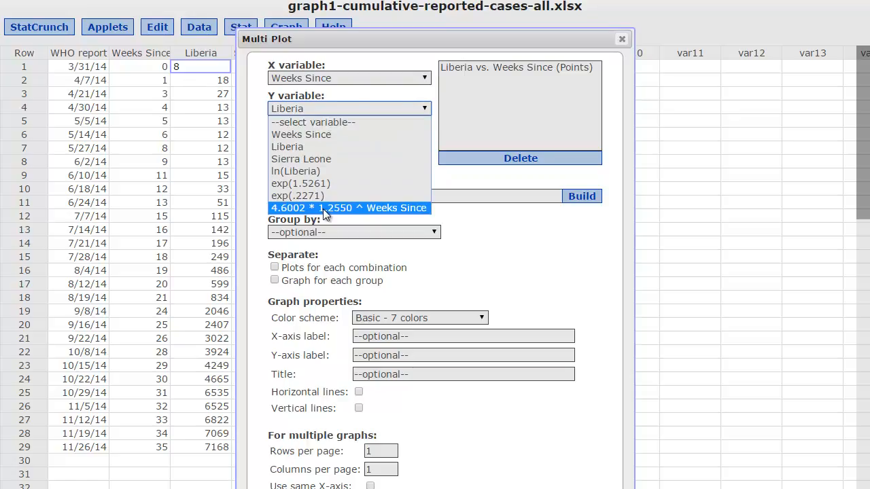
pyautogui.click(324, 208)
pyautogui.click(367, 161)
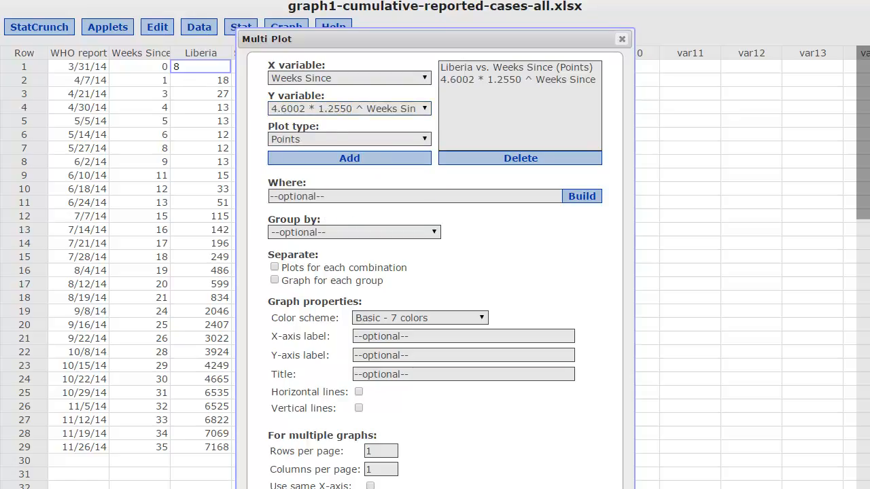
pyautogui.moveTo(460, 181); pyautogui.dragTo(557, 25)
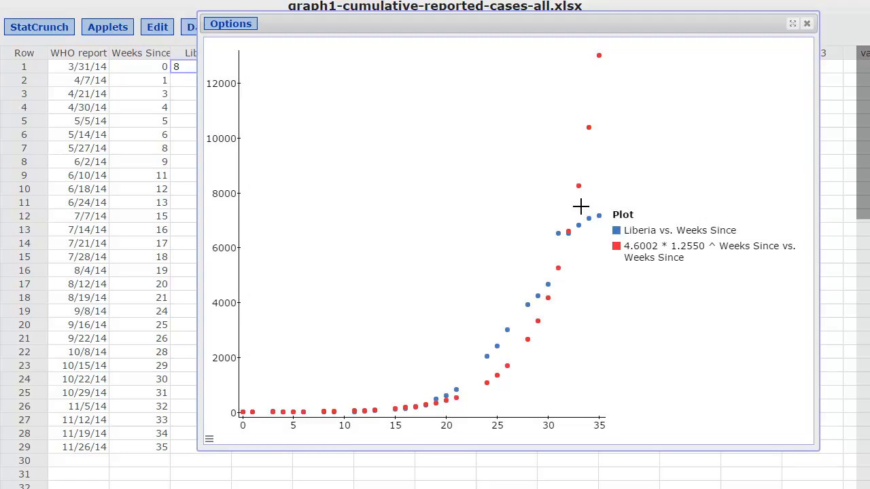
# Step: Close the graph and widen the exponential model's column so its full heading fits
pyautogui.click(807, 24)
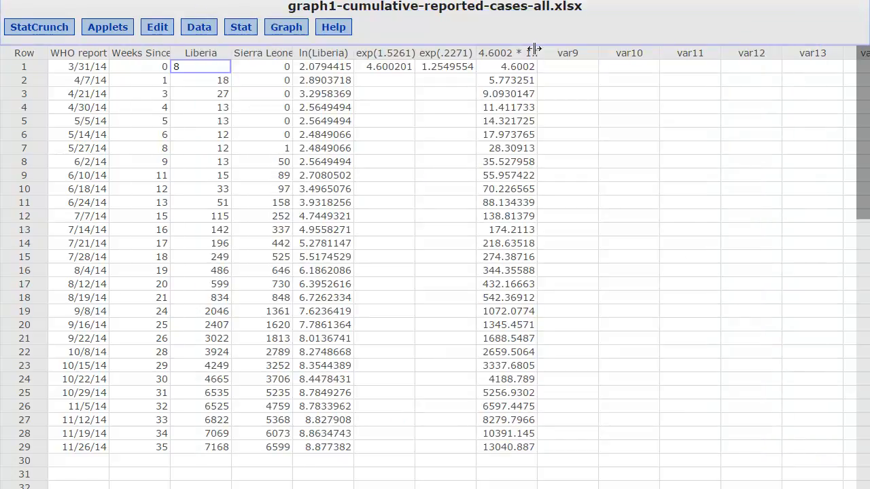
pyautogui.moveTo(536, 53); pyautogui.dragTo(666, 53)
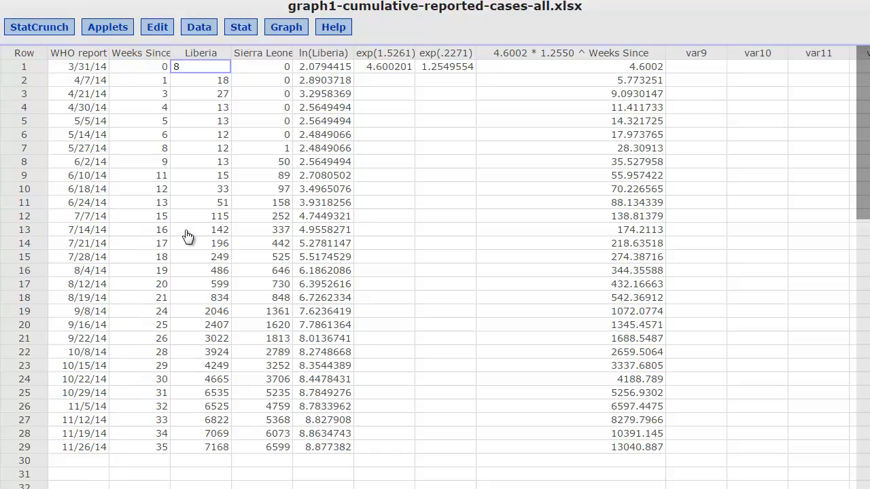
# Step: Start a Compute Expression from the earlier ln(Liberia) expression and trim it to ln(
pyautogui.click(263, 65)
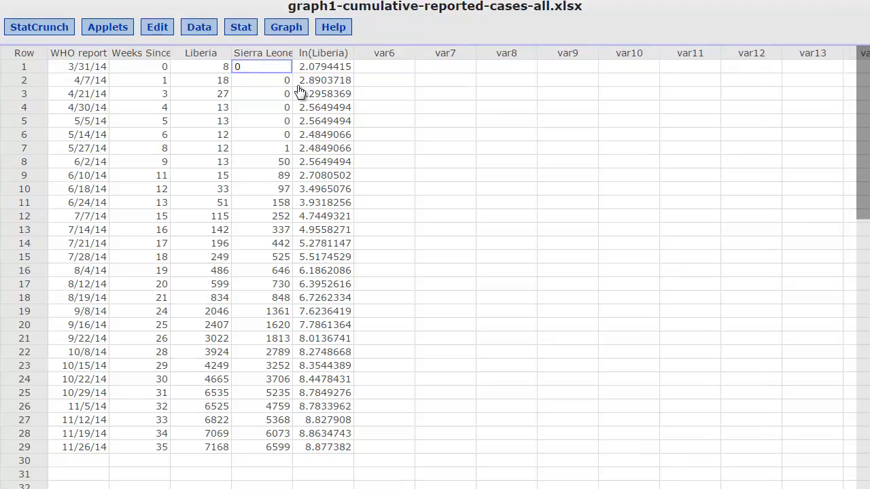
pyautogui.click(403, 53)
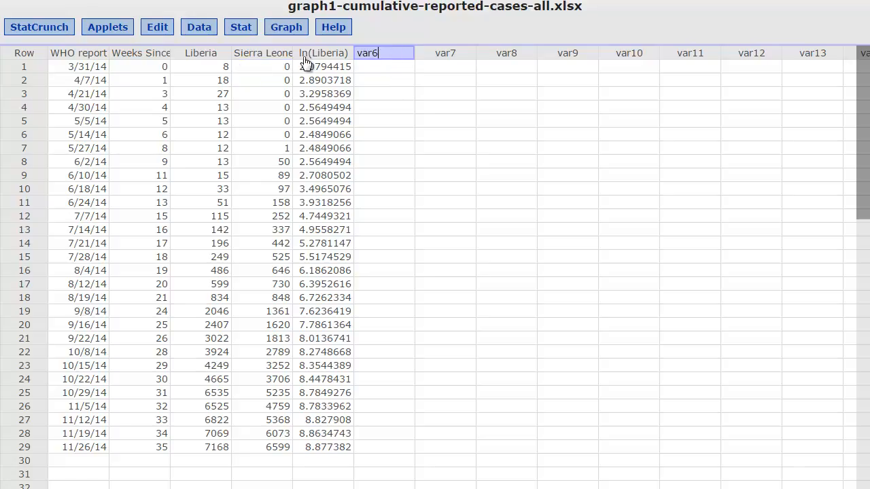
pyautogui.click(191, 28)
pyautogui.moveTo(231, 131)
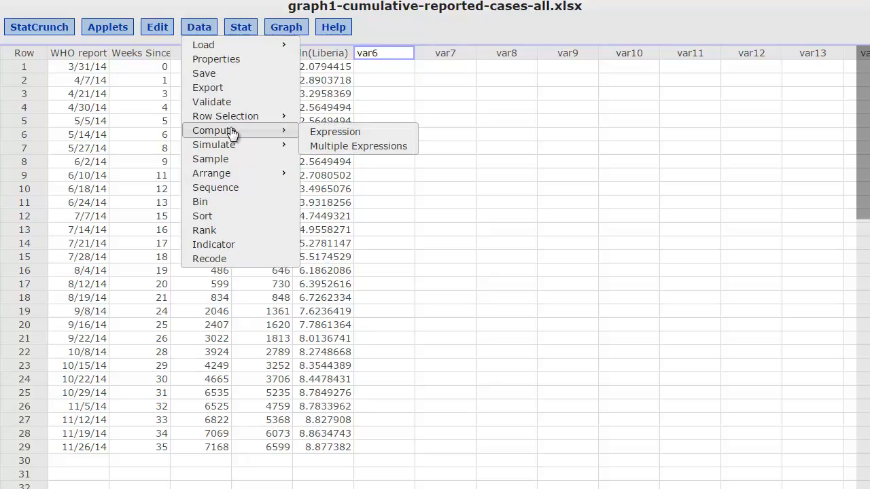
pyautogui.click(318, 132)
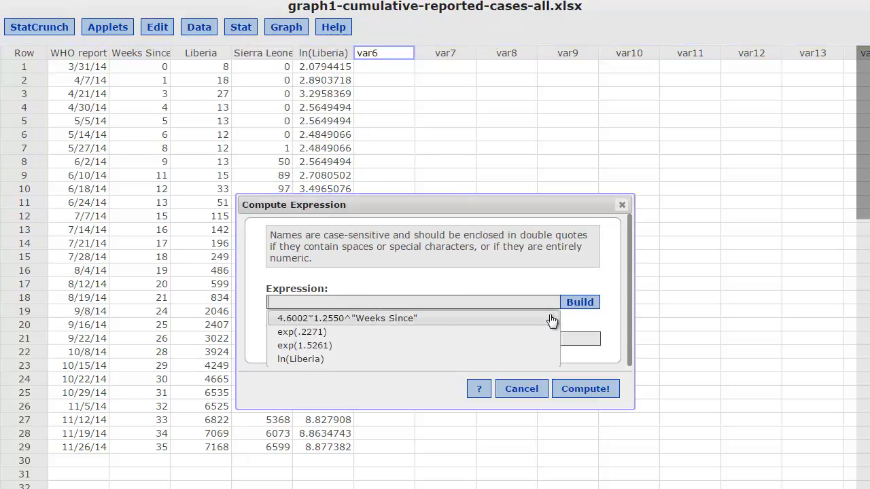
pyautogui.click(312, 360)
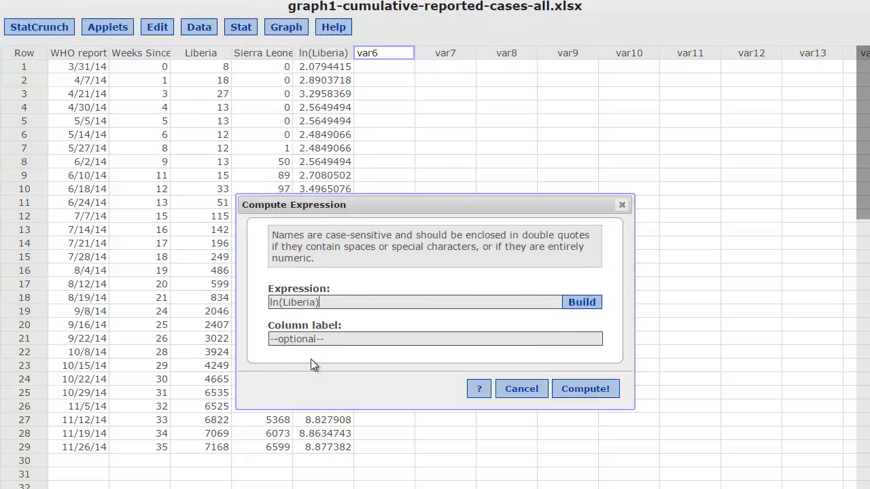
pyautogui.press('BackSpace')
pyautogui.press('BackSpace')
pyautogui.press('BackSpace')
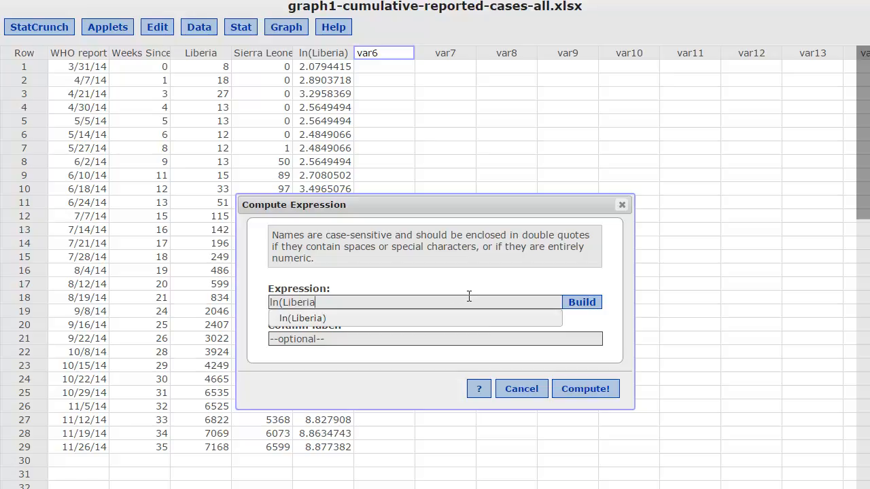
# Step: Complete the expression as ln("Sierra Leone"), compute it as a new column and dismiss the confirmation
pyautogui.click(588, 304)
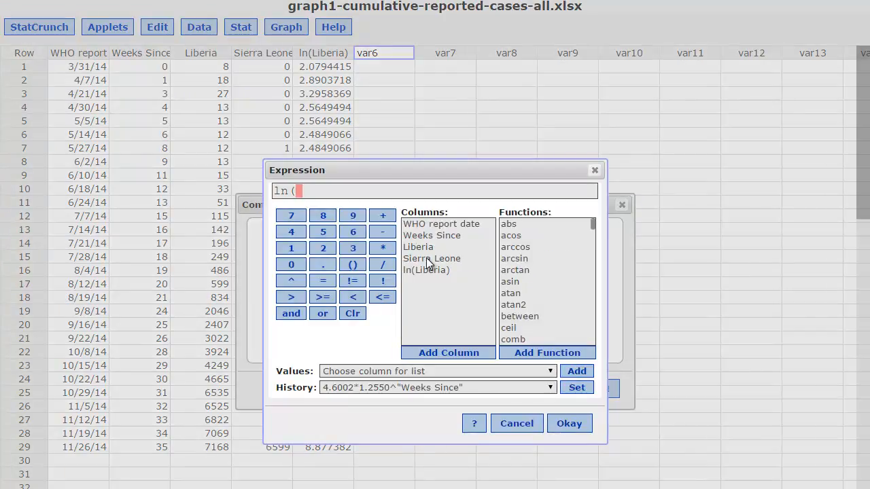
pyautogui.click(426, 258)
pyautogui.click(572, 427)
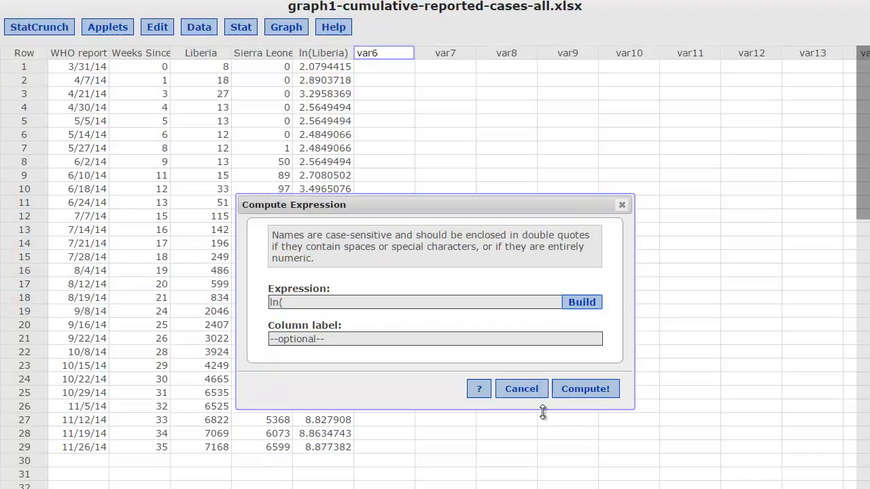
pyautogui.click(589, 302)
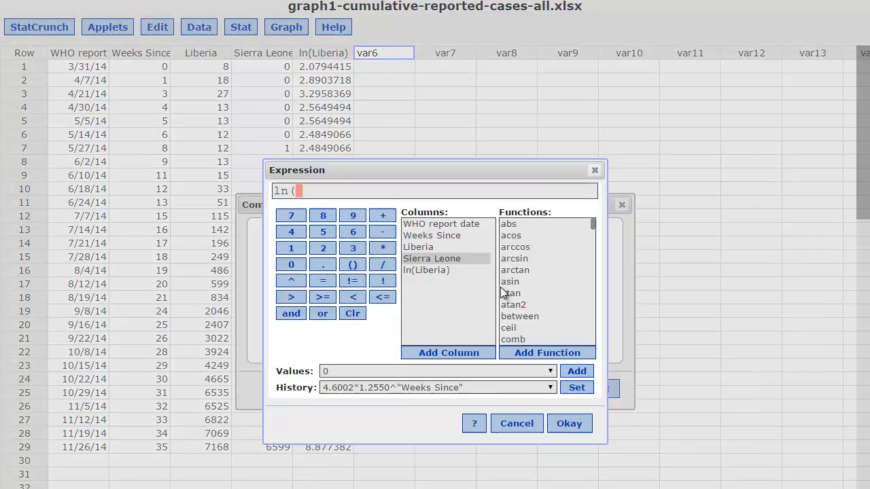
pyautogui.click(469, 353)
pyautogui.write(')')
pyautogui.click(569, 428)
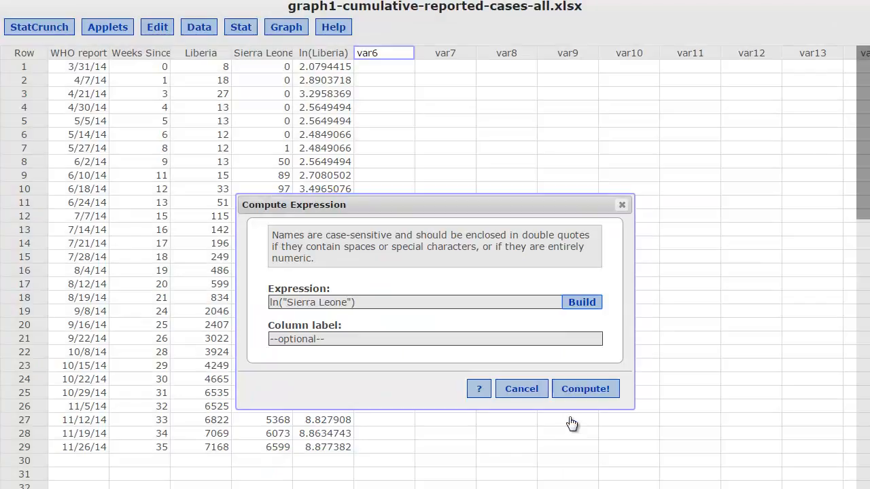
pyautogui.click(583, 388)
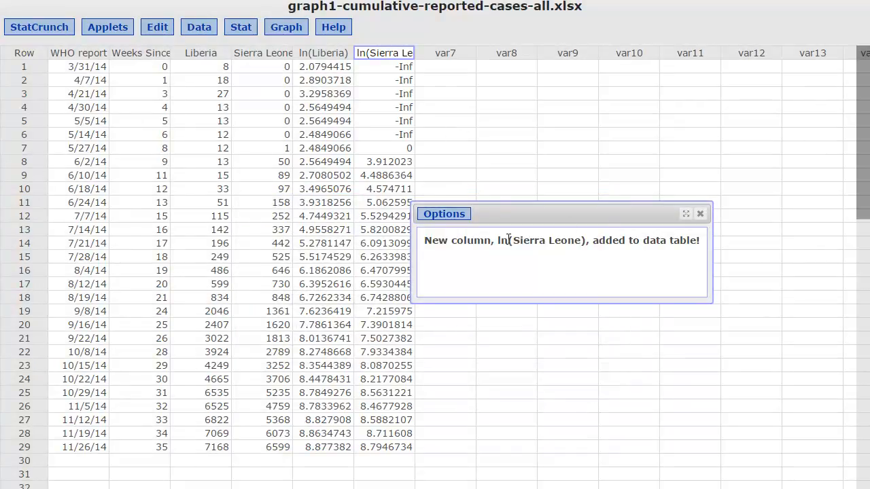
pyautogui.click(700, 215)
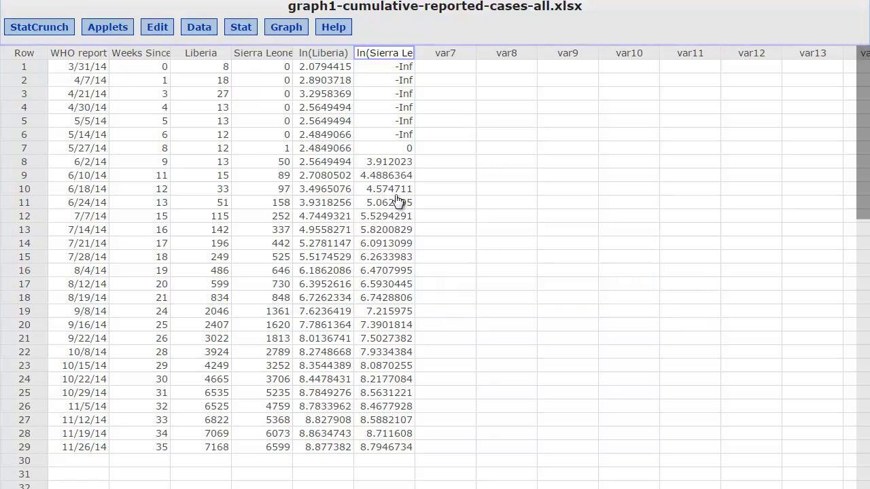
# Step: Run a simple linear regression with Weeks Since as X and ln(Sierra Leone) as Y, and reposition the results window
pyautogui.click(241, 31)
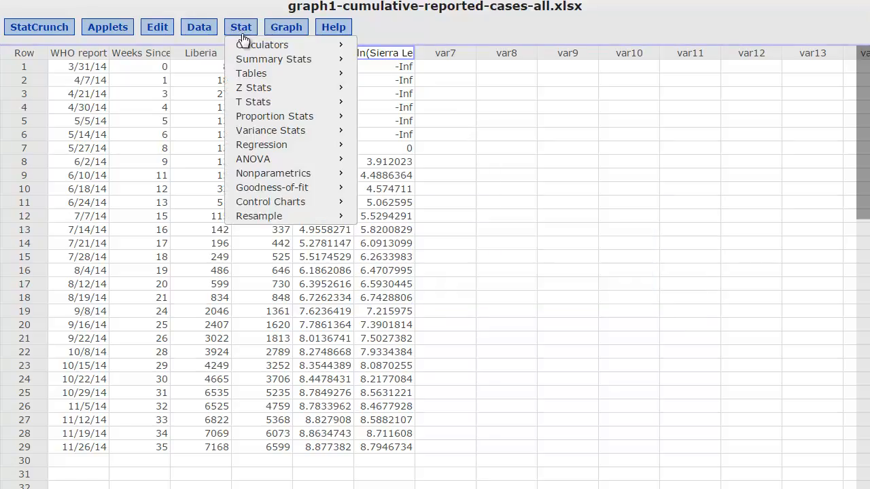
pyautogui.moveTo(284, 153)
pyautogui.click(377, 147)
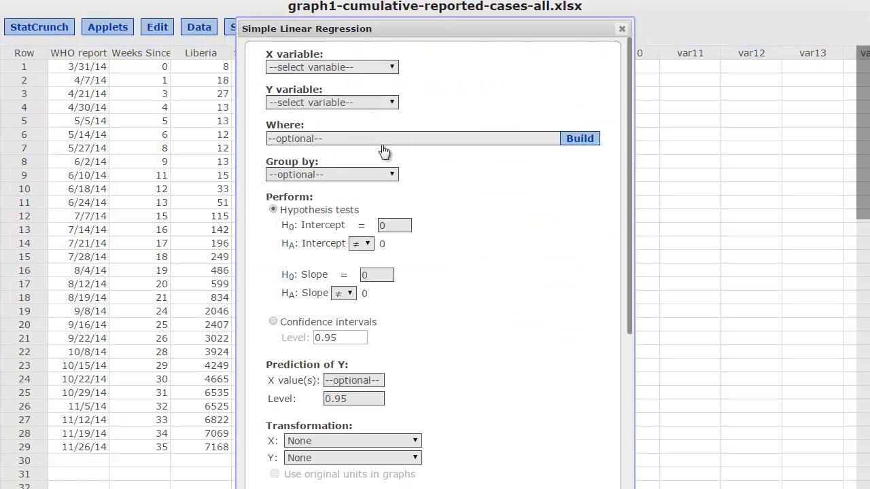
pyautogui.click(328, 66)
pyautogui.click(323, 93)
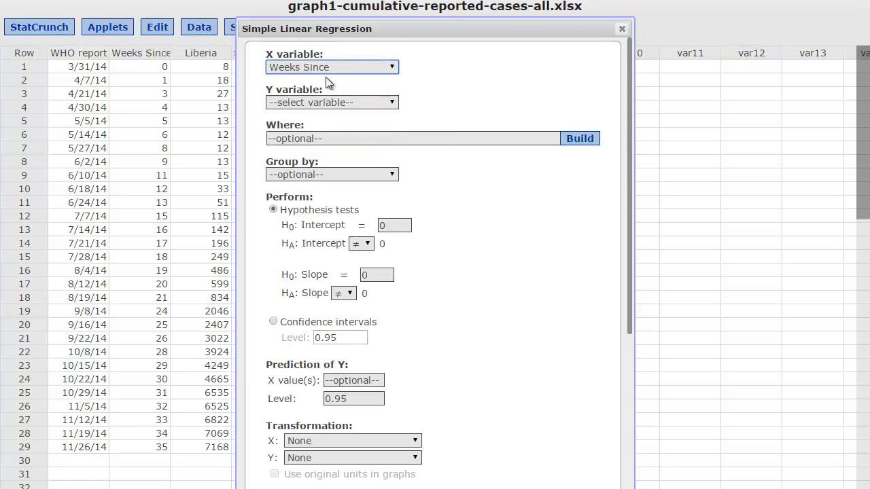
pyautogui.click(322, 103)
pyautogui.click(313, 177)
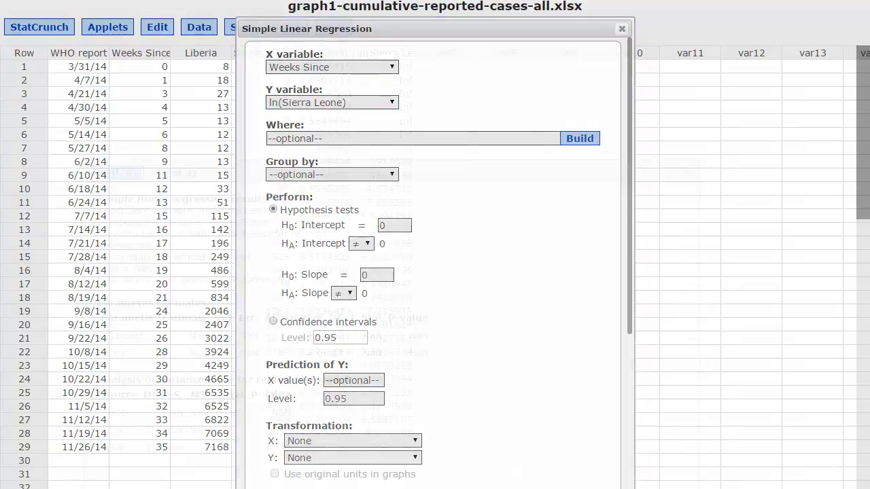
pyautogui.moveTo(408, 176); pyautogui.dragTo(523, 47)
# Step: Examine the regression's fitted line plot and parameter estimates for ln(Sierra Leone), and close the results
pyautogui.click(785, 457)
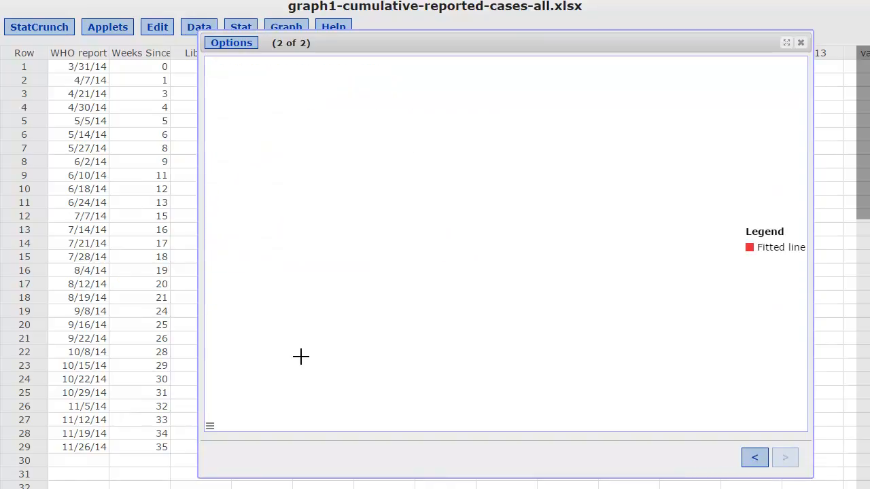
pyautogui.click(753, 459)
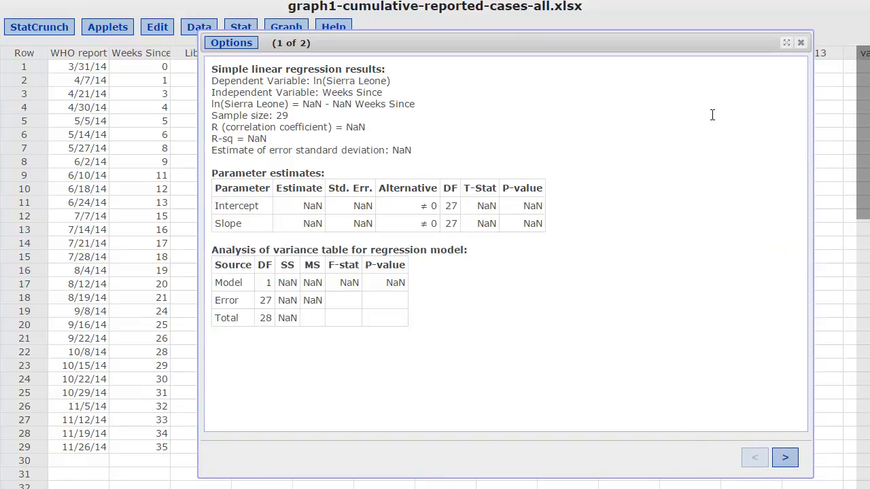
pyautogui.click(800, 42)
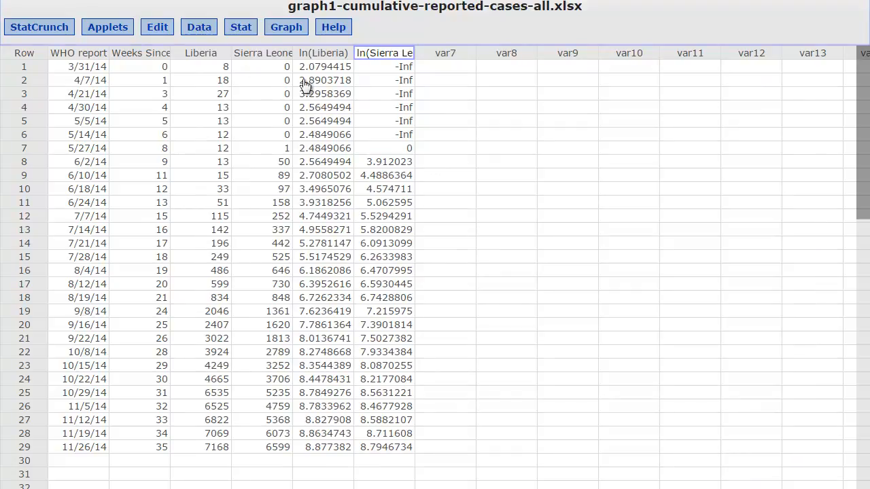
# Step: Delete the first data row, the 3/31/14 report with zero Sierra Leone cases
pyautogui.click(259, 135)
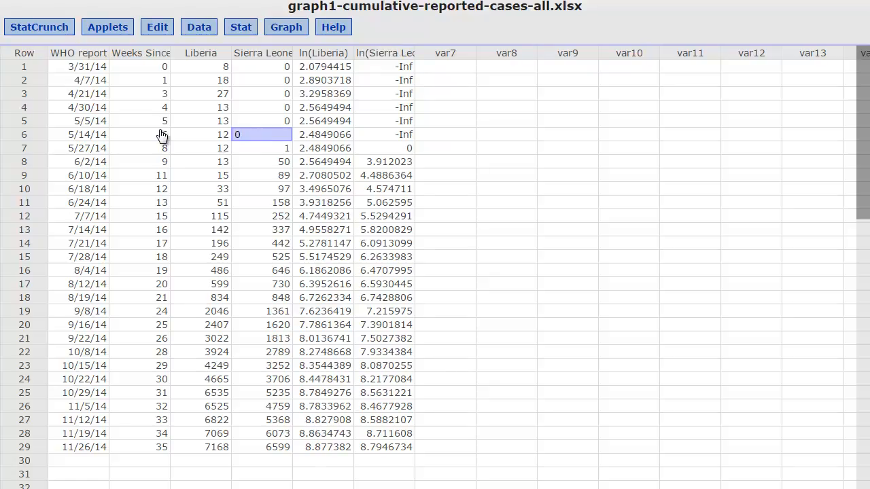
pyautogui.click(33, 70)
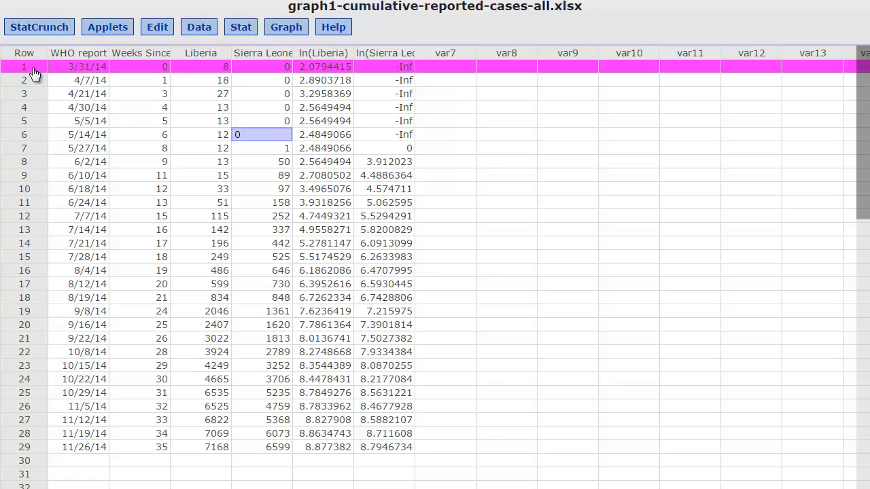
pyautogui.click(205, 27)
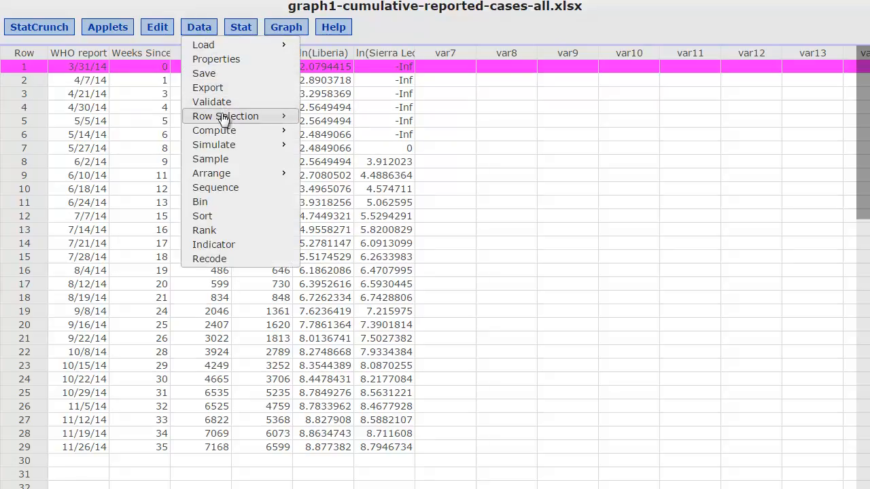
pyautogui.moveTo(223, 133)
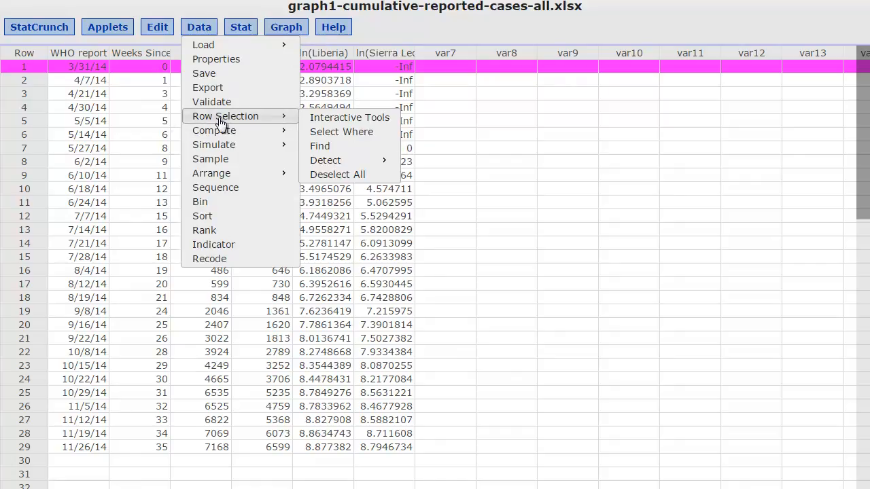
pyautogui.click(114, 122)
pyautogui.click(195, 30)
pyautogui.click(147, 30)
pyautogui.click(150, 30)
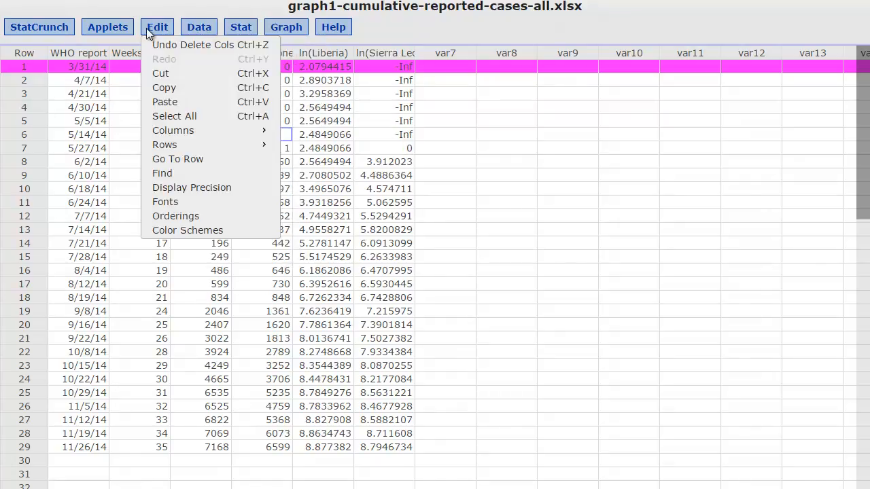
pyautogui.moveTo(172, 151)
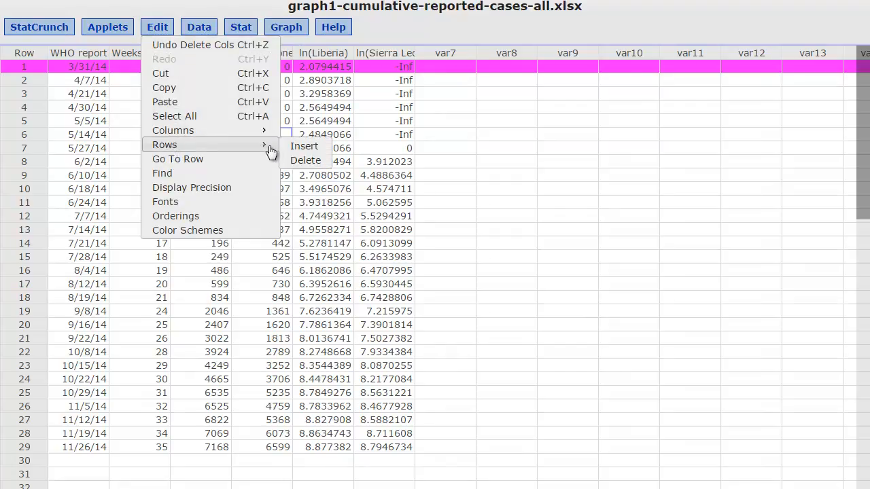
pyautogui.click(305, 159)
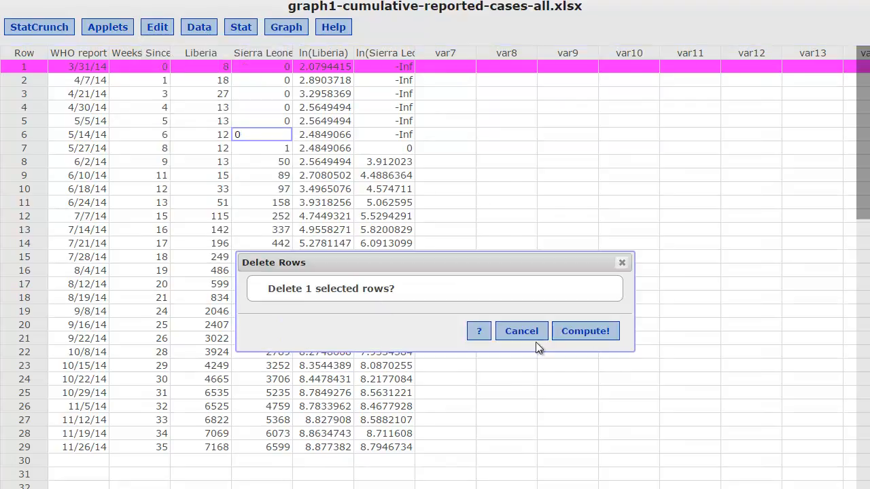
pyautogui.click(585, 333)
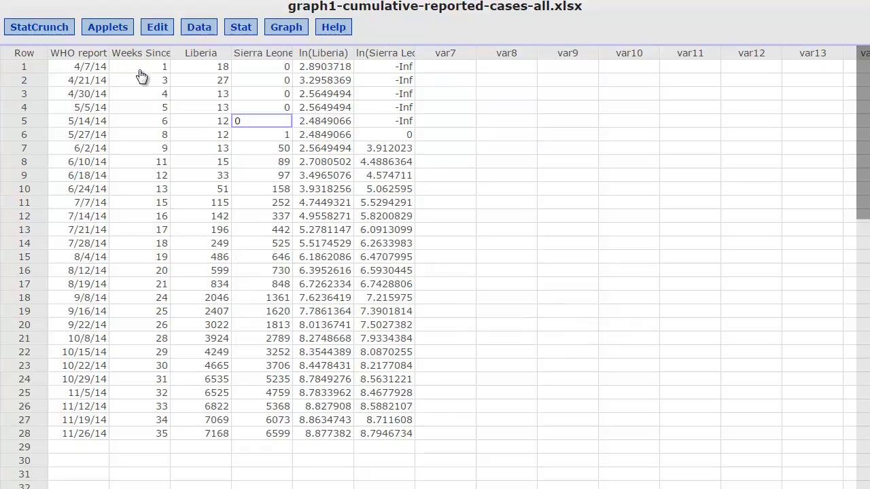
# Step: Select the remaining five zero-case rows, dated 4/7/14 through 5/14/14, and delete them
pyautogui.click(34, 69)
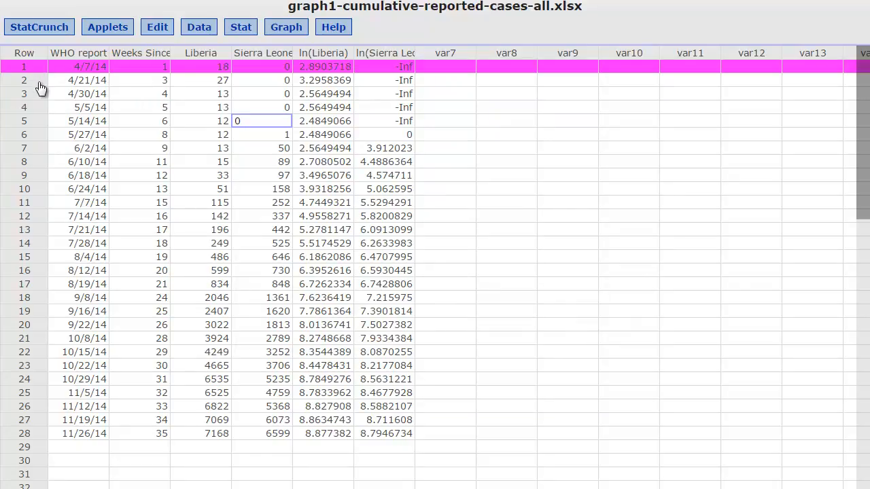
pyautogui.keyDown('shift'); pyautogui.click(37, 82); pyautogui.keyUp('shift')
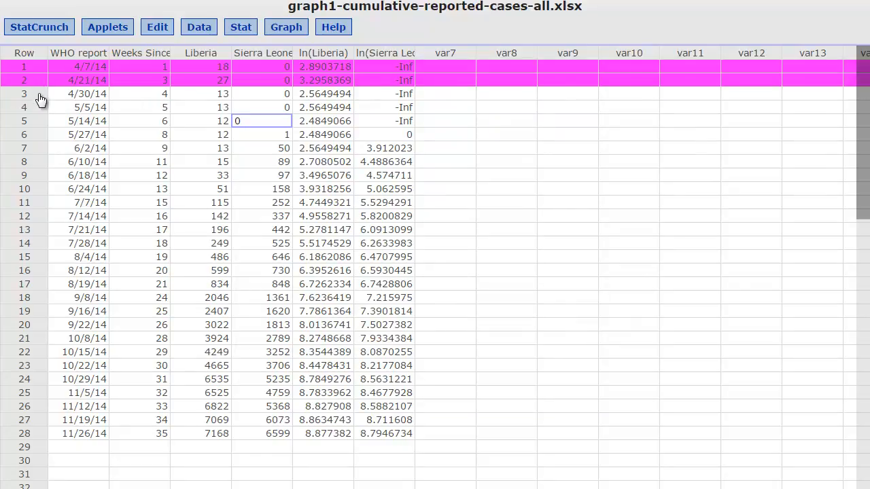
pyautogui.keyDown('shift'); pyautogui.click(39, 100); pyautogui.keyUp('shift')
pyautogui.keyDown('shift'); pyautogui.click(34, 107); pyautogui.keyUp('shift')
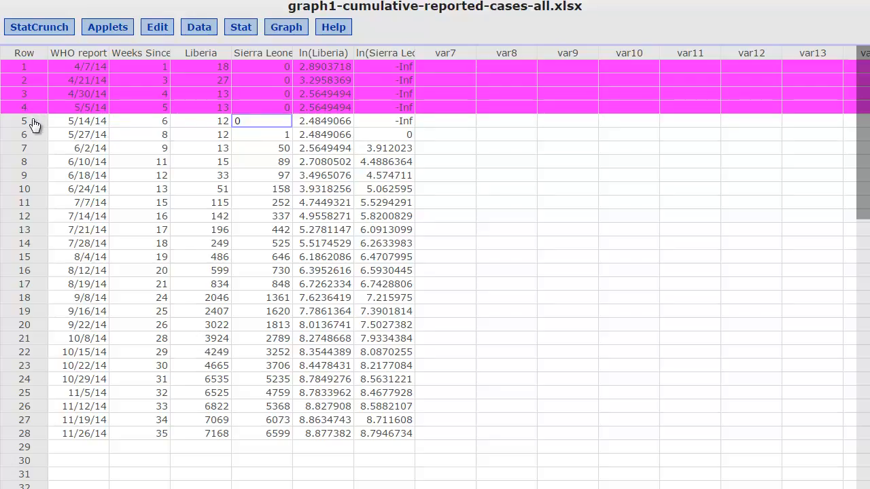
pyautogui.keyDown('shift'); pyautogui.click(34, 122); pyautogui.keyUp('shift')
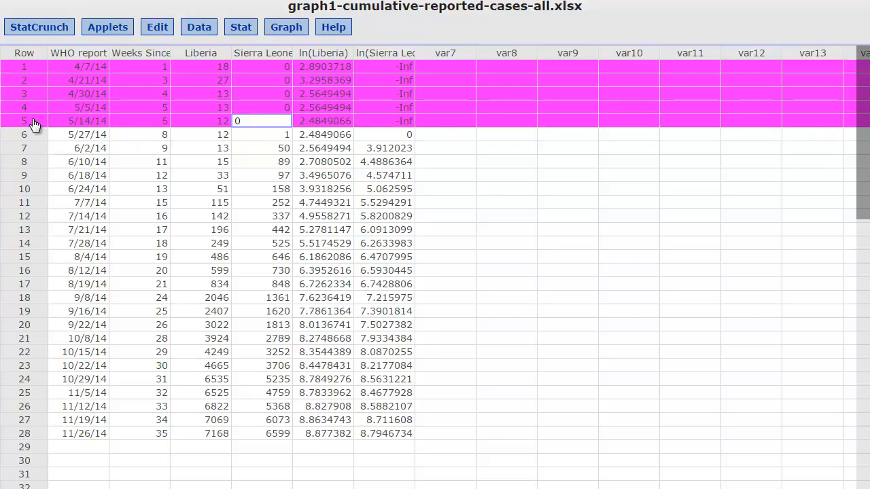
pyautogui.click(154, 26)
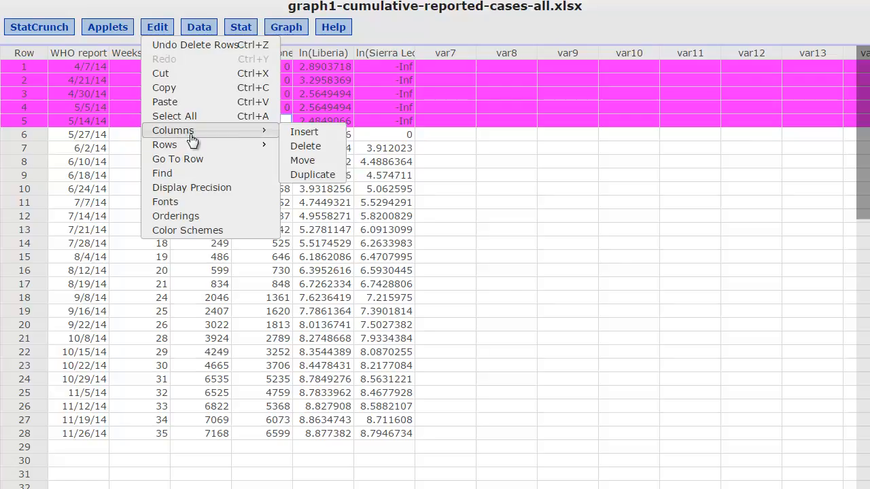
pyautogui.moveTo(219, 146)
pyautogui.click(302, 161)
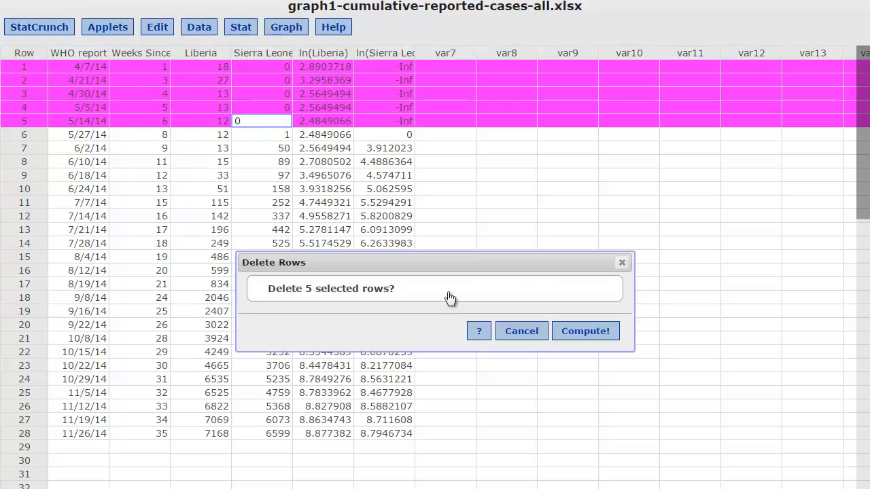
pyautogui.click(583, 331)
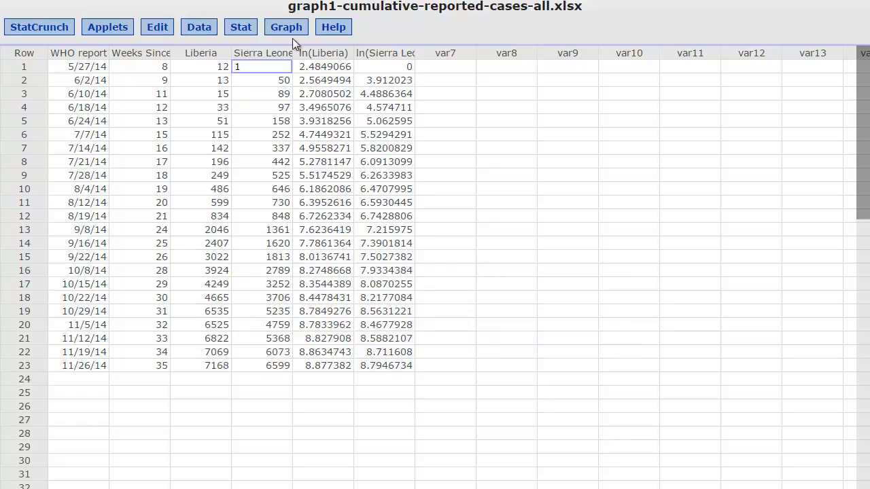
# Step: Run a simple linear regression of ln(Sierra Leone) on Weeks Since using the remaining rows, and reposition the results window
pyautogui.click(261, 106)
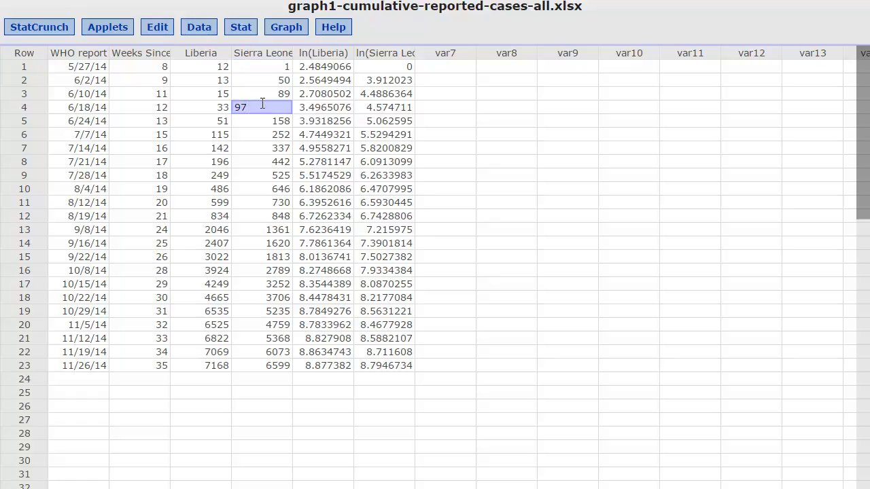
pyautogui.click(240, 28)
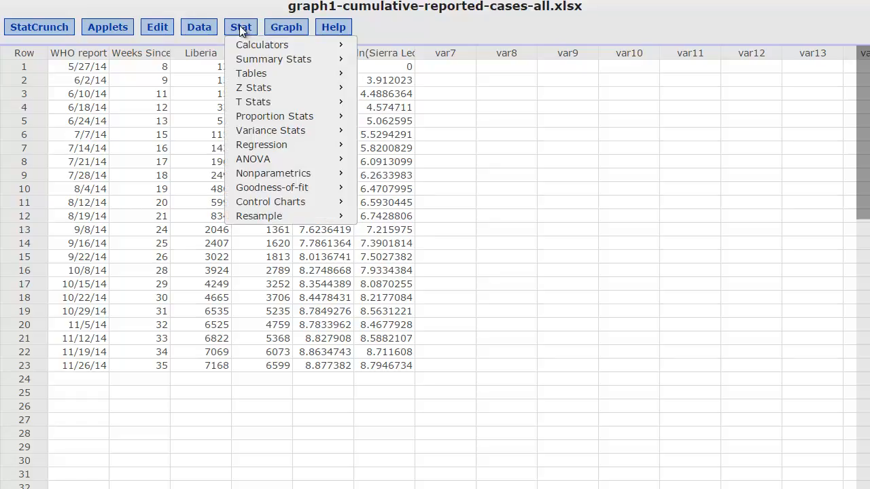
pyautogui.moveTo(255, 145)
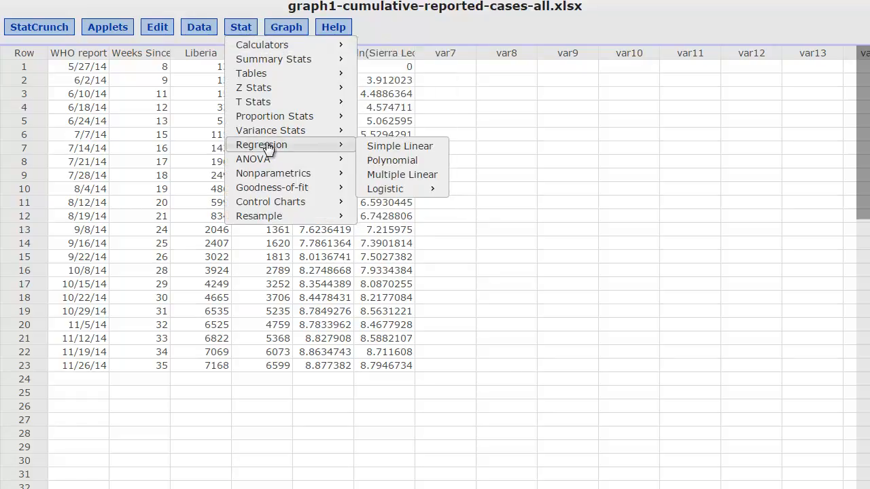
pyautogui.click(385, 146)
pyautogui.click(342, 64)
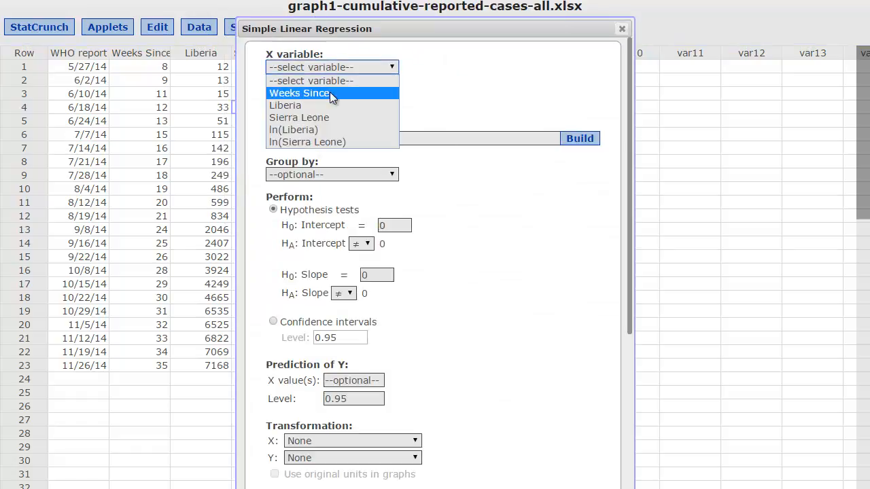
pyautogui.click(329, 92)
pyautogui.click(328, 102)
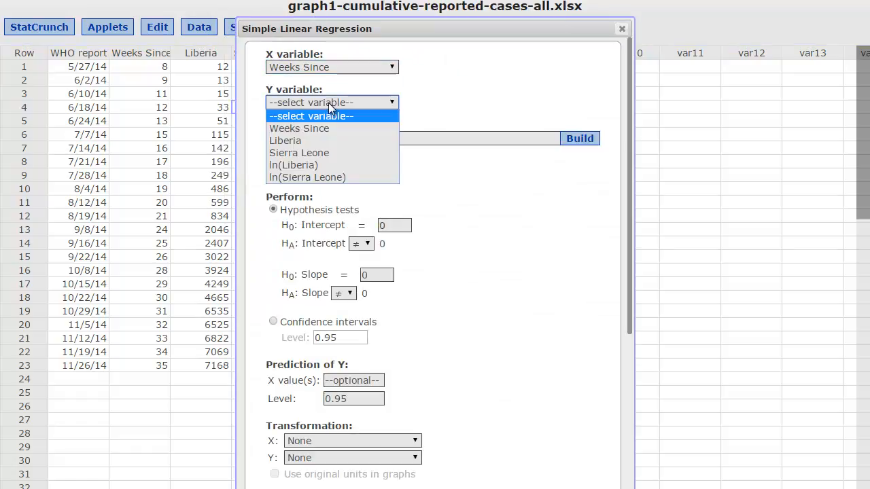
pyautogui.click(321, 174)
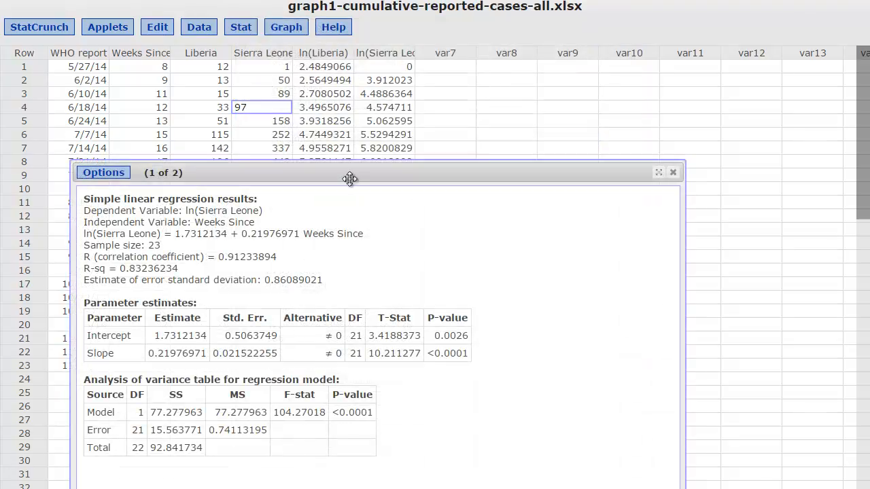
pyautogui.moveTo(349, 179); pyautogui.dragTo(463, 28)
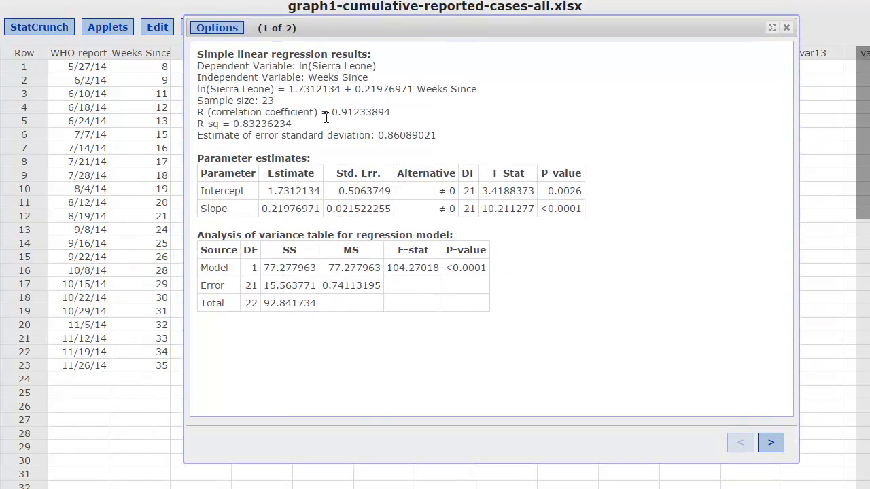
# Step: Examine the new regression's correlation coefficient, R-sq, fitted line plot and intercept estimate
pyautogui.moveTo(332, 114); pyautogui.dragTo(352, 112)
pyautogui.moveTo(197, 125); pyautogui.dragTo(256, 123)
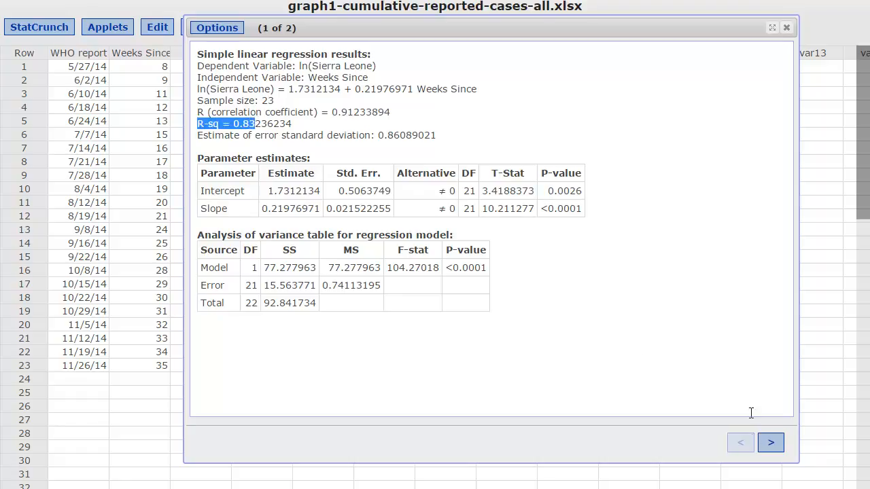
pyautogui.click(770, 443)
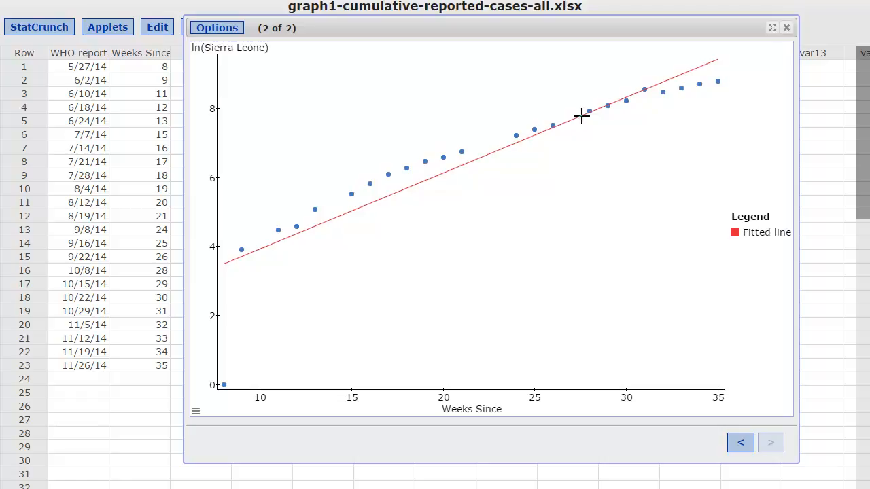
pyautogui.click(739, 444)
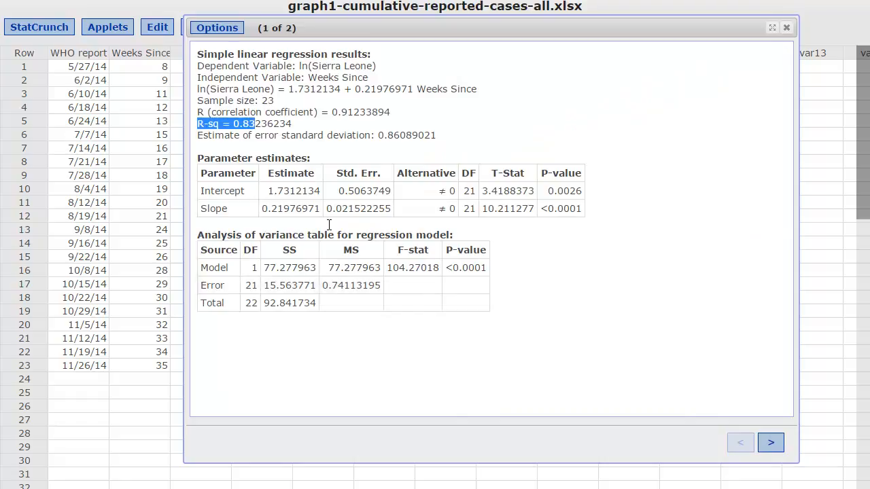
pyautogui.click(269, 192)
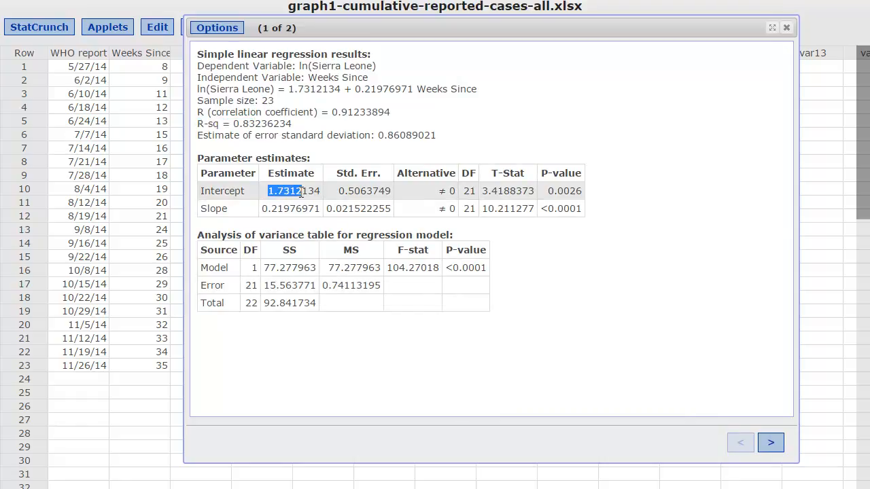
# Step: Move the regression results clear of the column headers and compute exp(1.7312) as a new column
pyautogui.moveTo(347, 31); pyautogui.dragTo(394, 175)
pyautogui.click(457, 53)
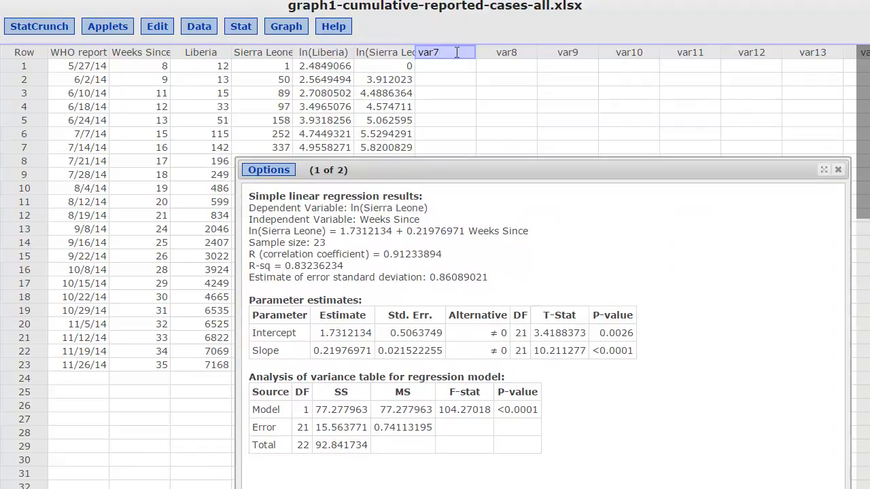
pyautogui.click(199, 28)
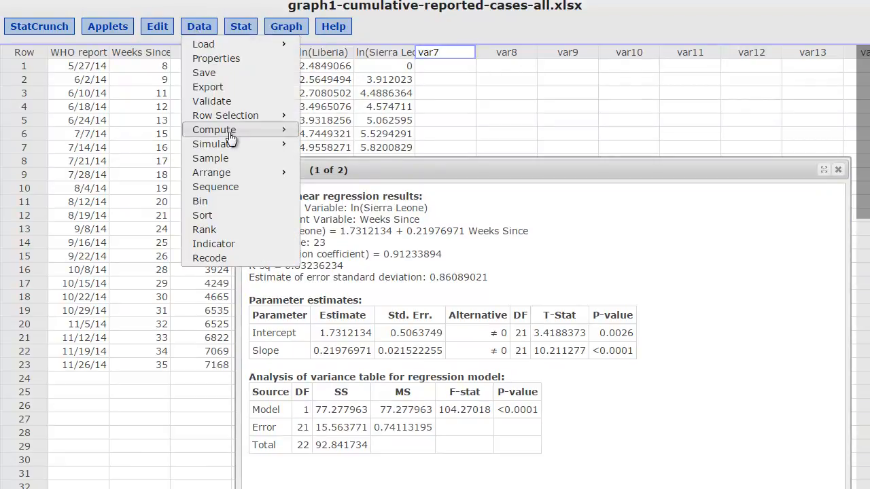
pyautogui.moveTo(230, 132)
pyautogui.click(324, 131)
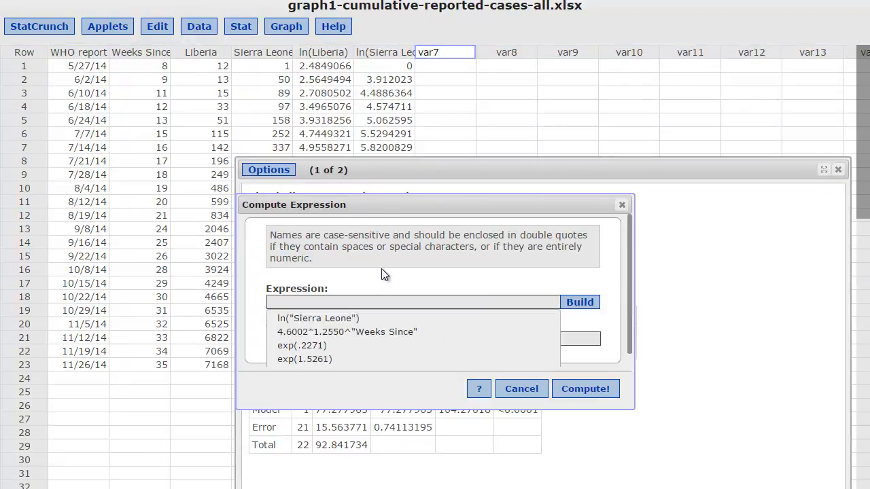
pyautogui.click(381, 345)
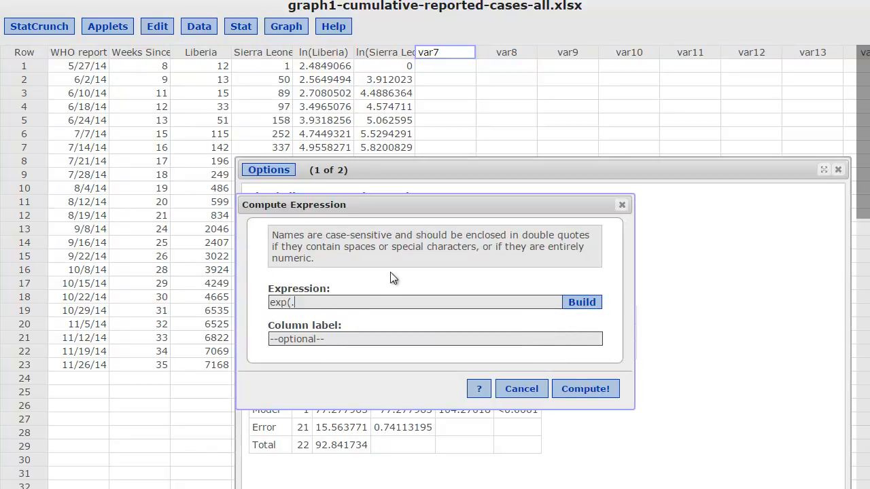
pyautogui.press('BackSpace')
pyautogui.moveTo(365, 202); pyautogui.dragTo(294, 78)
pyautogui.write('1.')
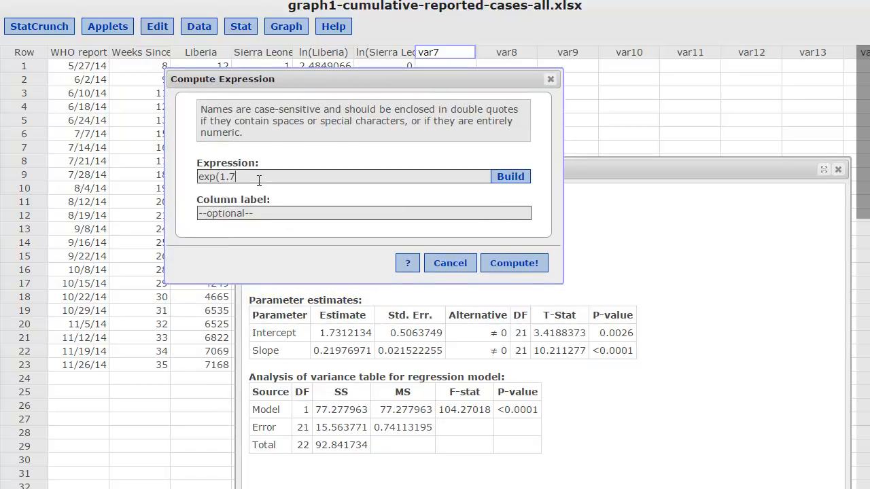
pyautogui.write('7312')
pyautogui.click(514, 263)
# Step: Compute exp(.2198) as a new column in var8, and close the messages and the regression results
pyautogui.click(509, 54)
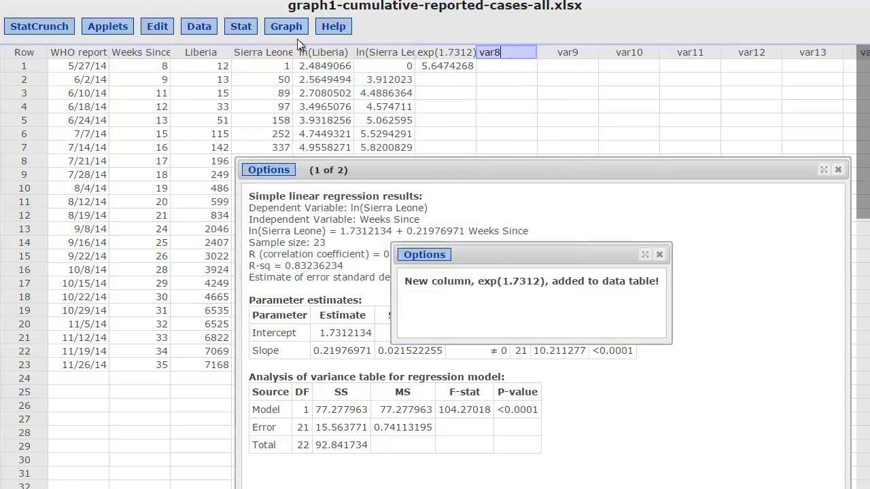
pyautogui.click(199, 26)
pyautogui.moveTo(224, 130)
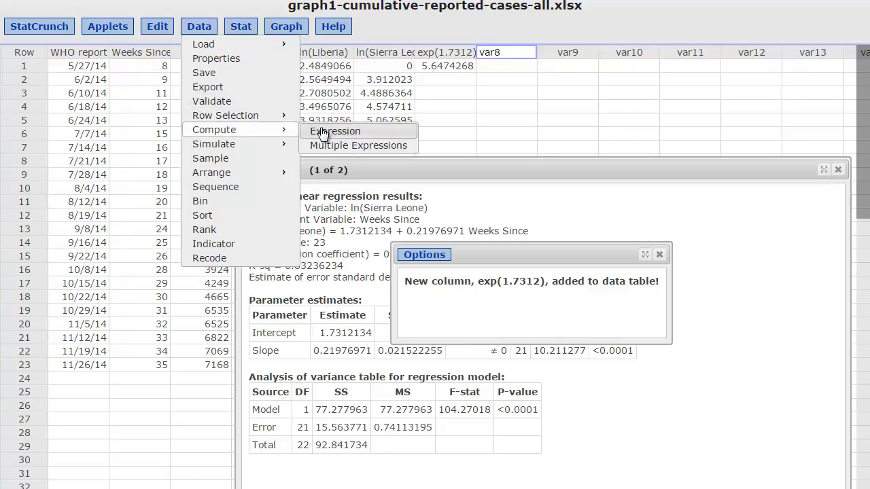
pyautogui.click(322, 133)
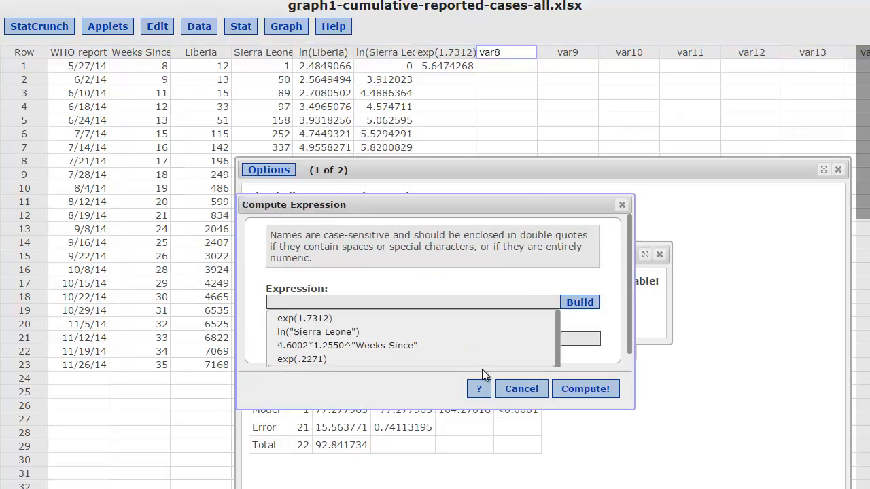
pyautogui.click(314, 323)
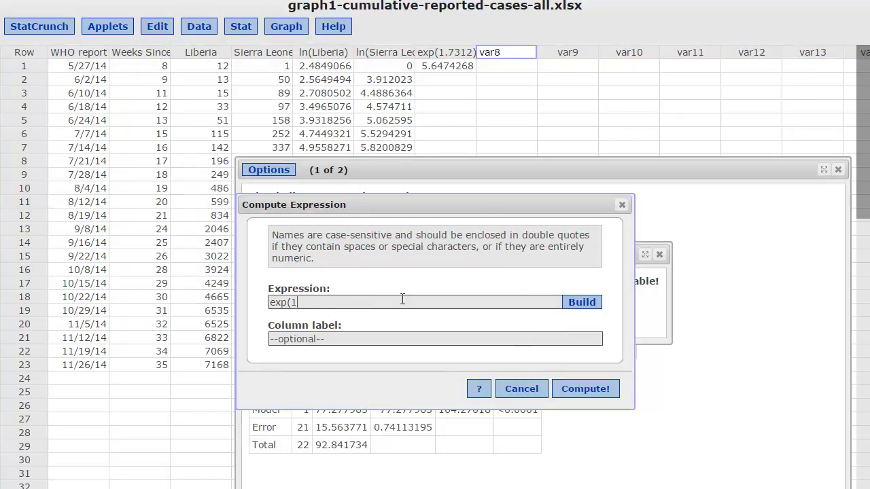
pyautogui.press('BackSpace')
pyautogui.moveTo(392, 200); pyautogui.dragTo(403, 52)
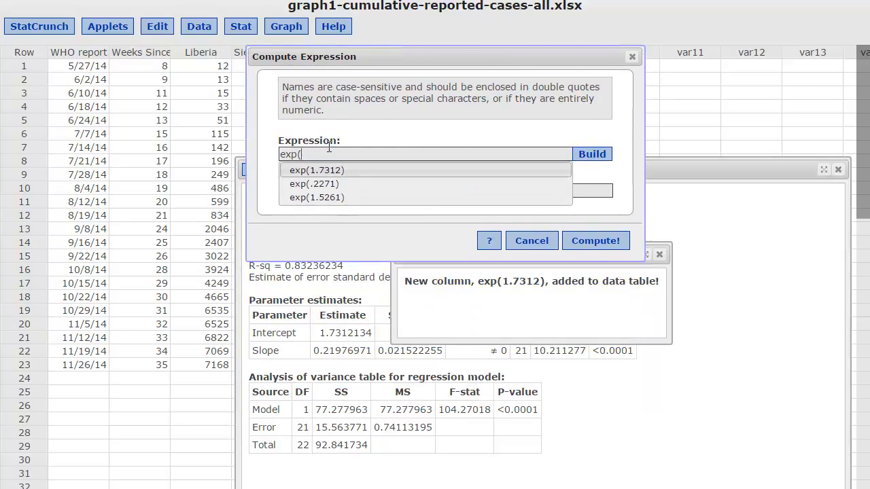
pyautogui.write('.')
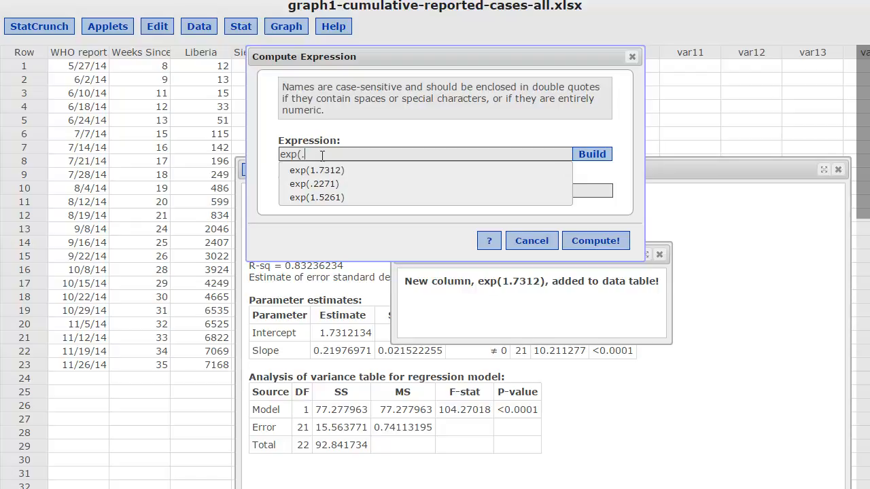
pyautogui.write('21')
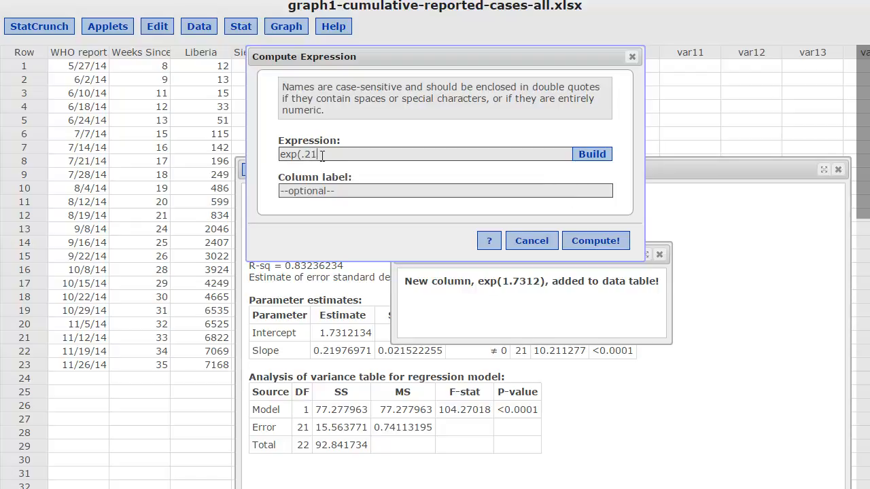
pyautogui.write('98)')
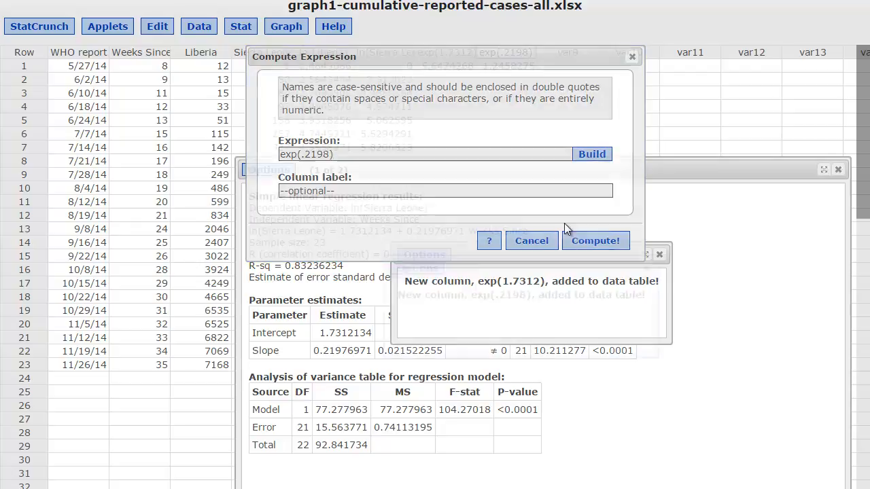
pyautogui.click(581, 242)
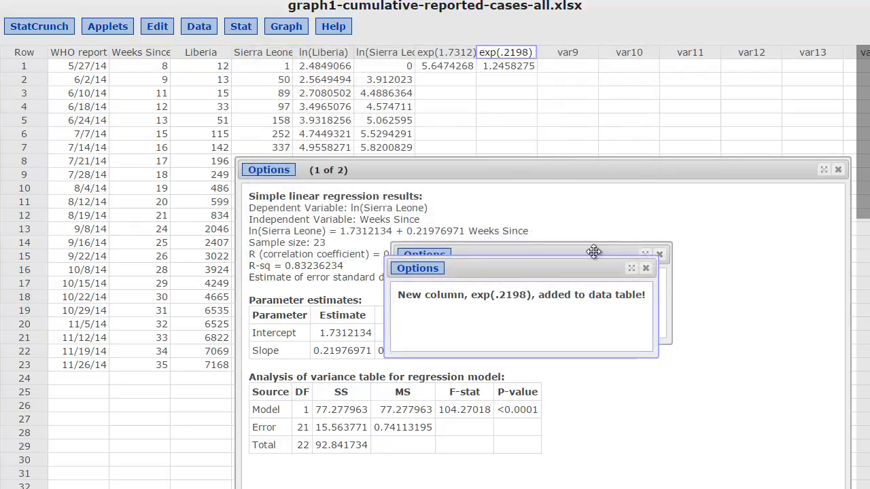
pyautogui.click(658, 256)
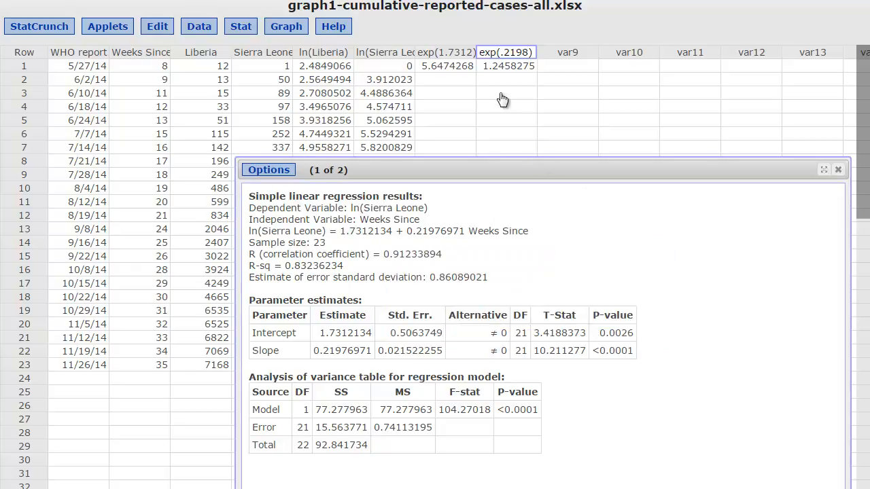
pyautogui.click(839, 170)
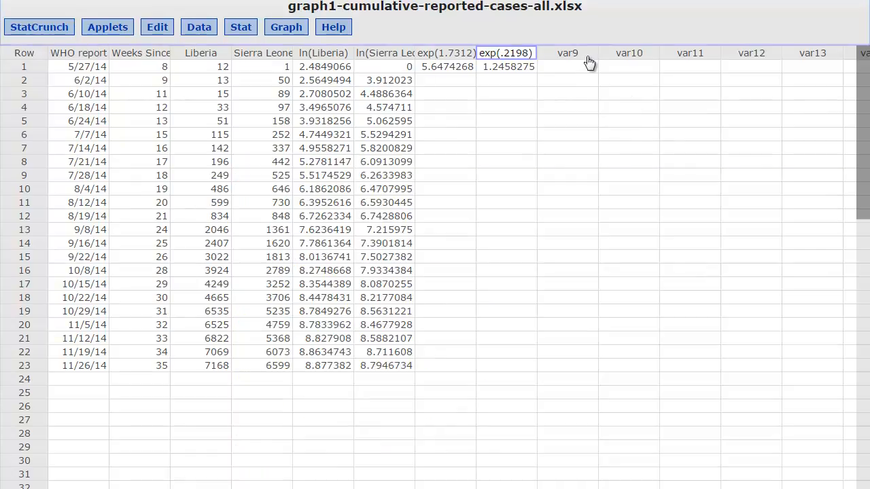
# Step: Compute the exponential model 5.6474*1.2458^"Weeks Since" as a new column in var9 and dismiss the message
pyautogui.click(567, 53)
pyautogui.click(199, 30)
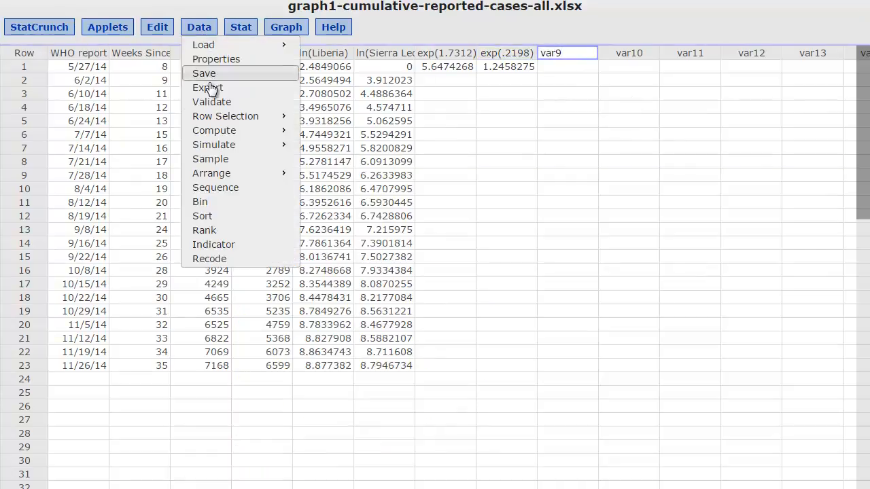
pyautogui.moveTo(245, 133)
pyautogui.click(335, 132)
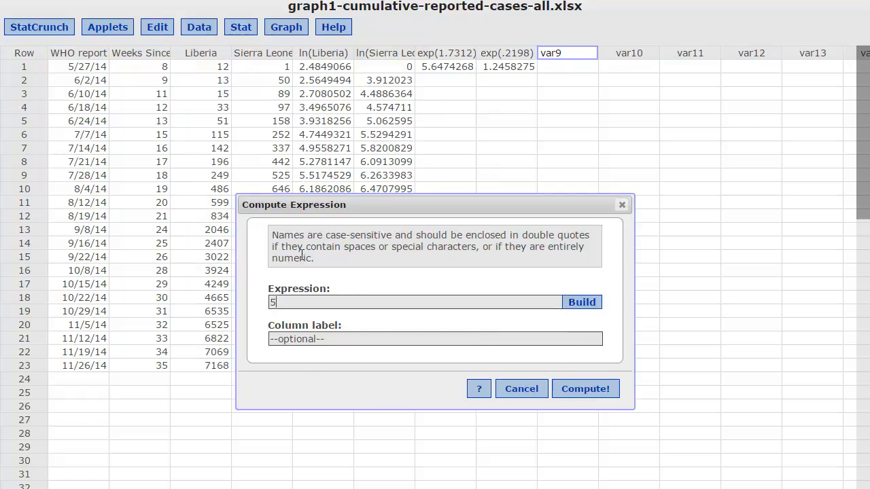
pyautogui.write('5.6474*1.2458^')
pyautogui.click(588, 306)
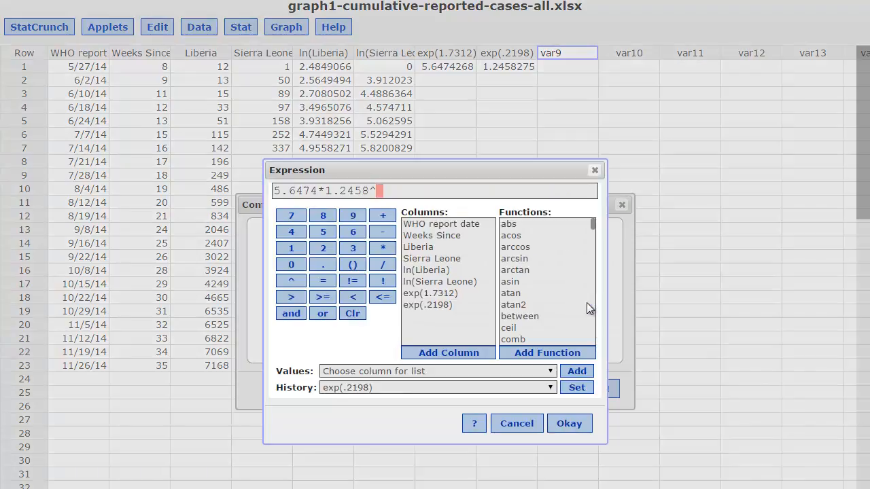
pyautogui.click(432, 235)
pyautogui.click(453, 355)
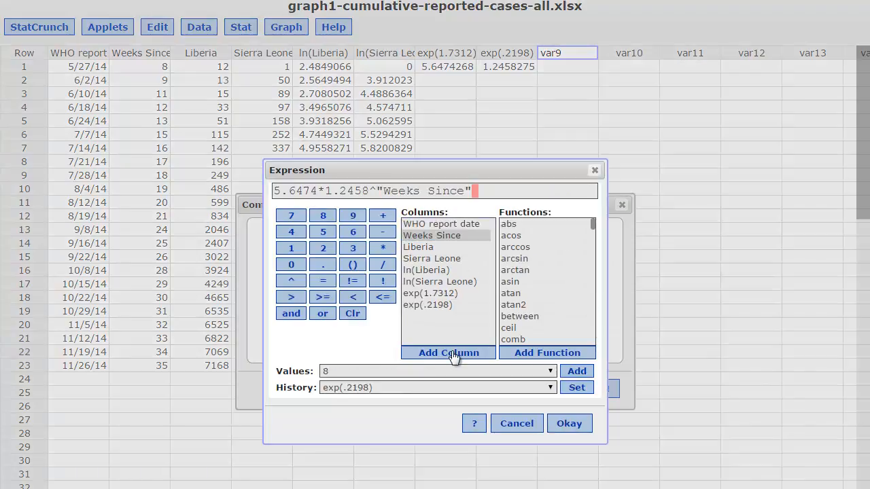
pyautogui.click(569, 423)
pyautogui.click(583, 392)
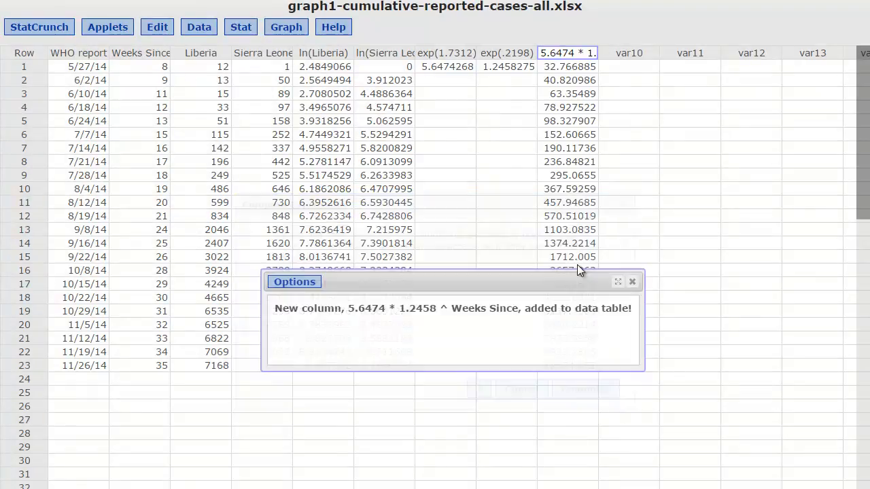
pyautogui.click(633, 283)
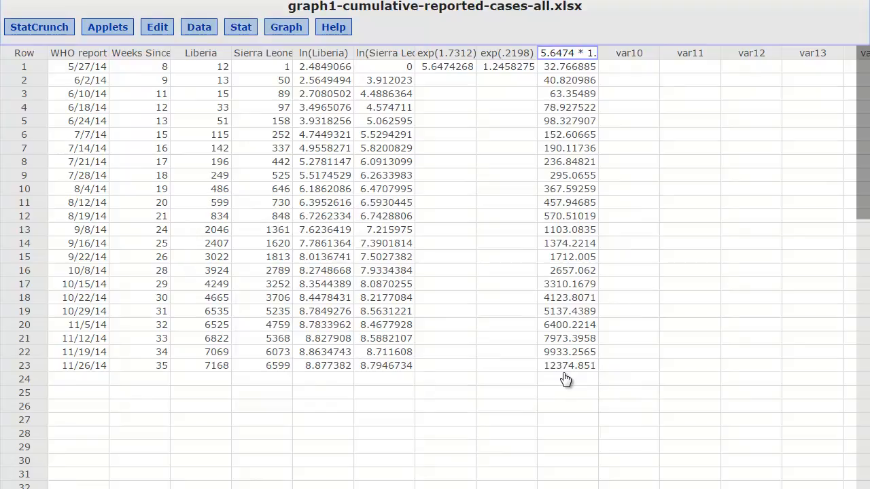
# Step: Start a Multi Plot and add a Points series of Sierra Leone against Weeks Since
pyautogui.click(285, 27)
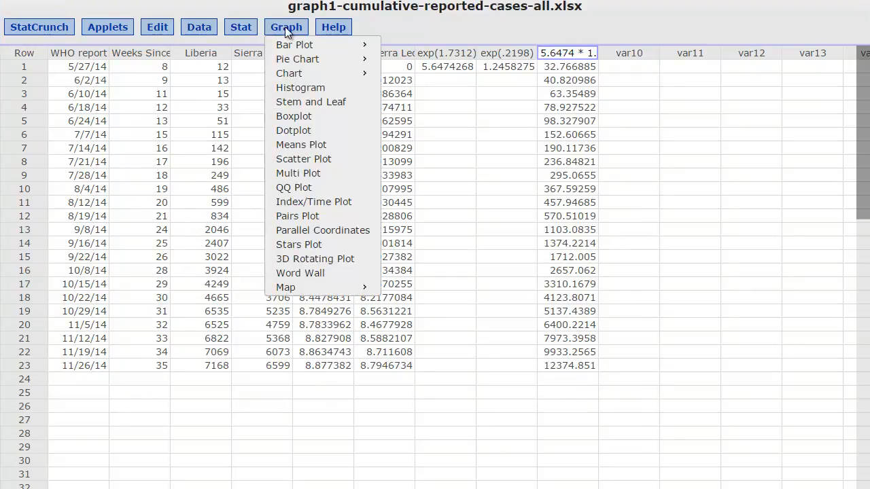
pyautogui.click(307, 173)
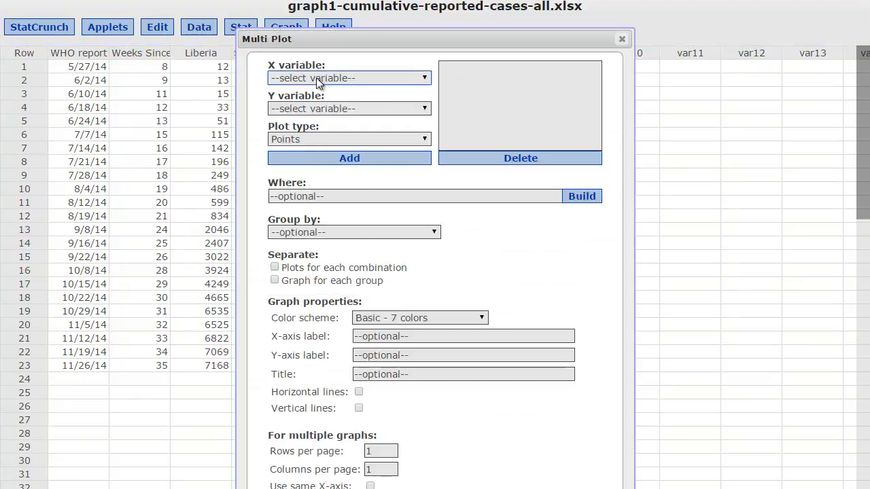
pyautogui.click(316, 78)
pyautogui.click(314, 105)
pyautogui.click(312, 113)
pyautogui.click(305, 161)
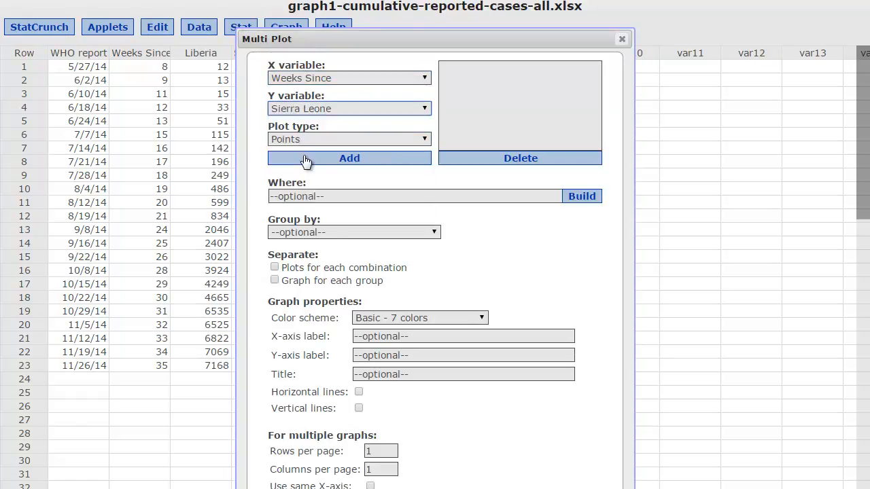
pyautogui.click(306, 160)
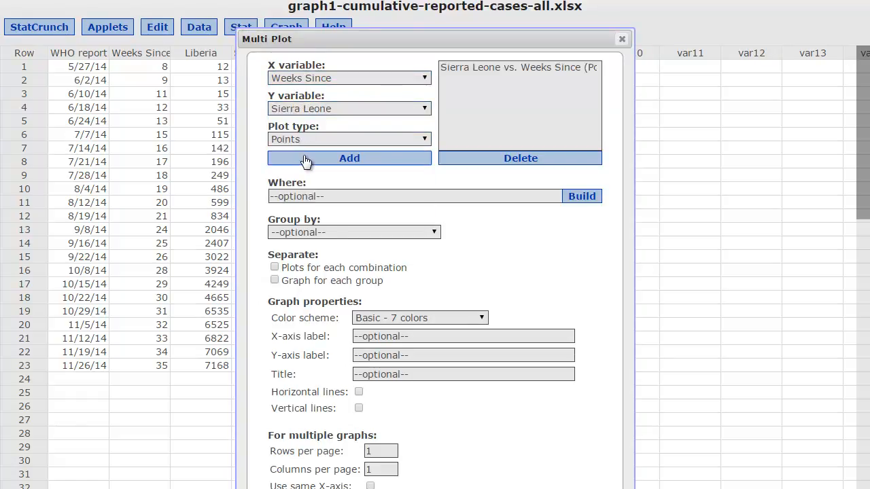
# Step: Add the 5.6474 * 1.2458 ^ Weeks Since column as a second Points series, generate the plot and reposition its window
pyautogui.click(314, 111)
pyautogui.click(316, 221)
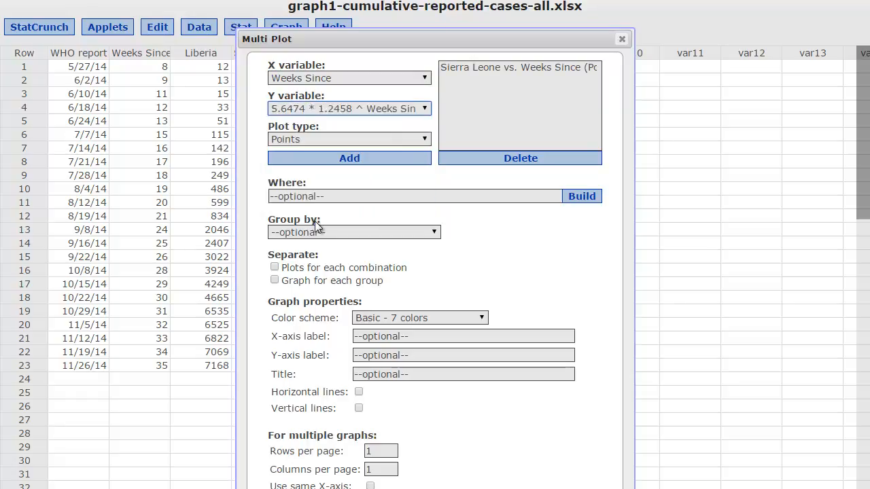
pyautogui.click(350, 159)
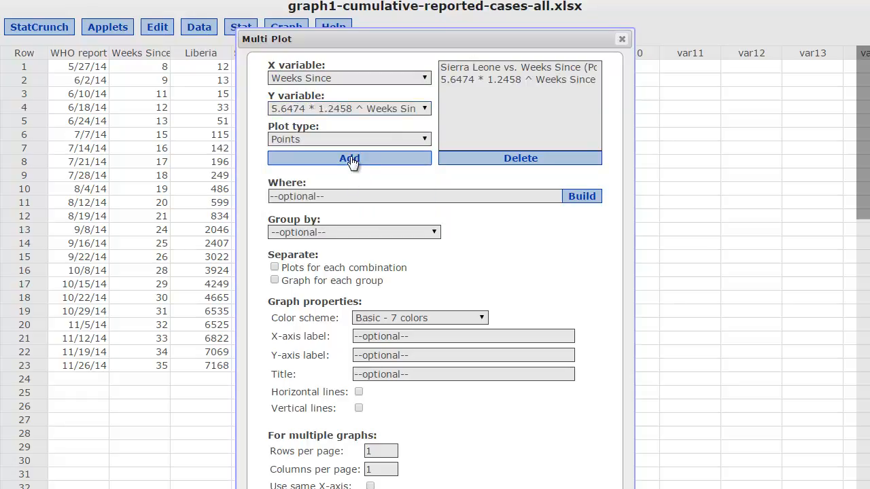
pyautogui.click(587, 488)
pyautogui.moveTo(350, 183); pyautogui.dragTo(553, 45)
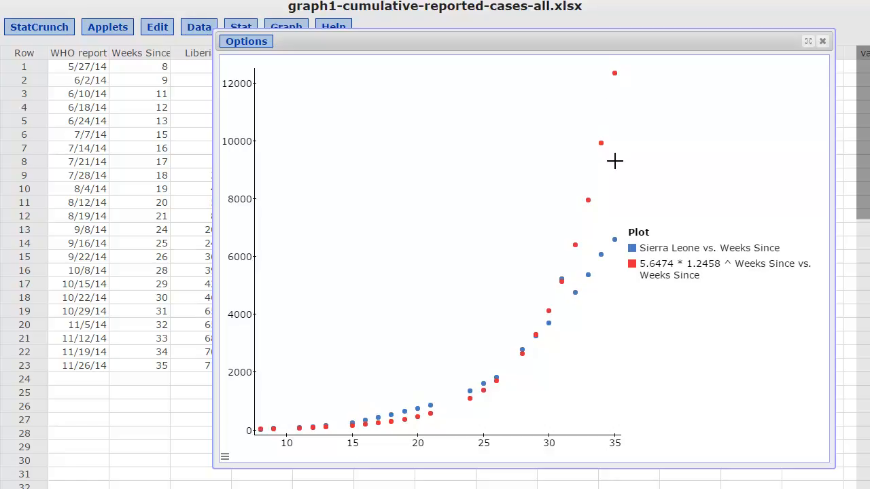
# Step: Close the plot and widen the exponential model column to fit its full heading
pyautogui.click(822, 41)
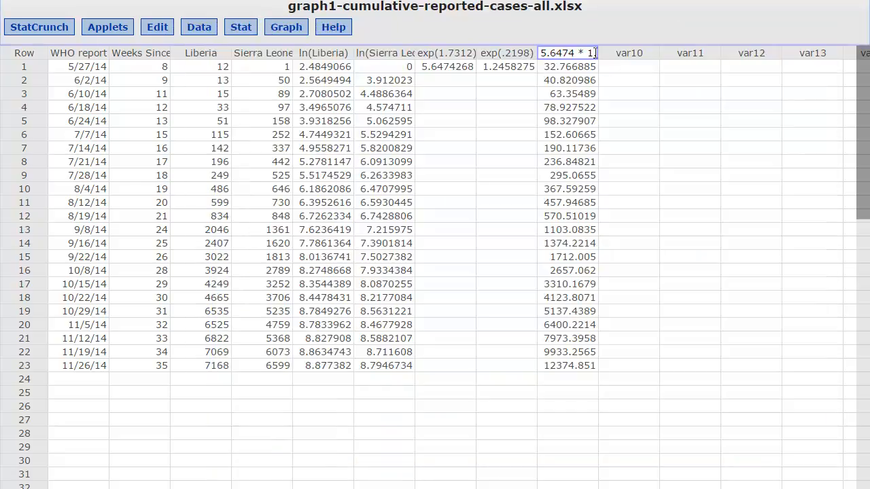
pyautogui.moveTo(597, 53); pyautogui.dragTo(724, 53)
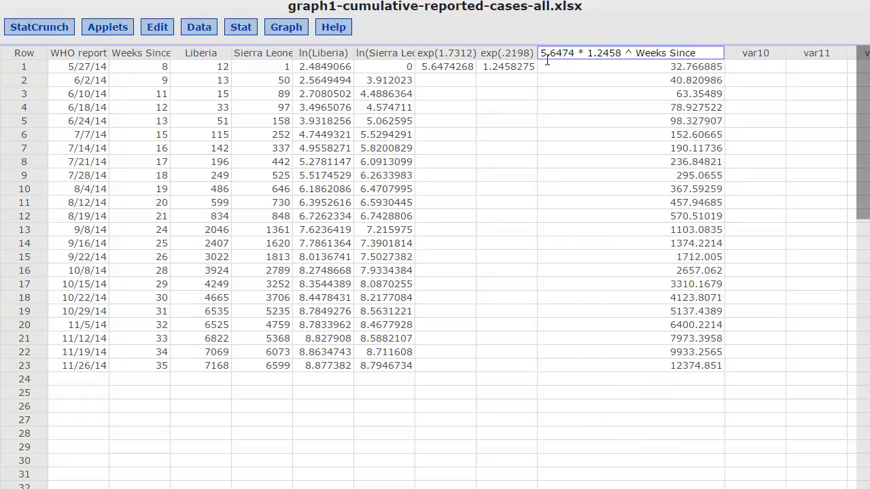